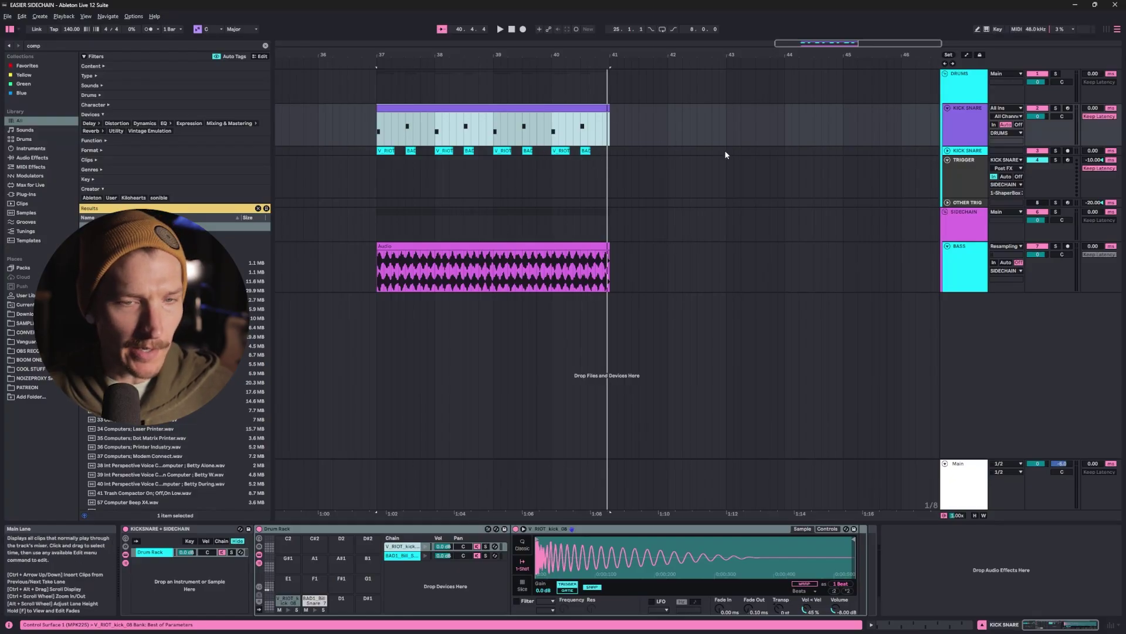
# Create a short MIDI clip at 37.1.1 on the TRIGGER track holding a single C3 note
pyautogui.click(973, 171)
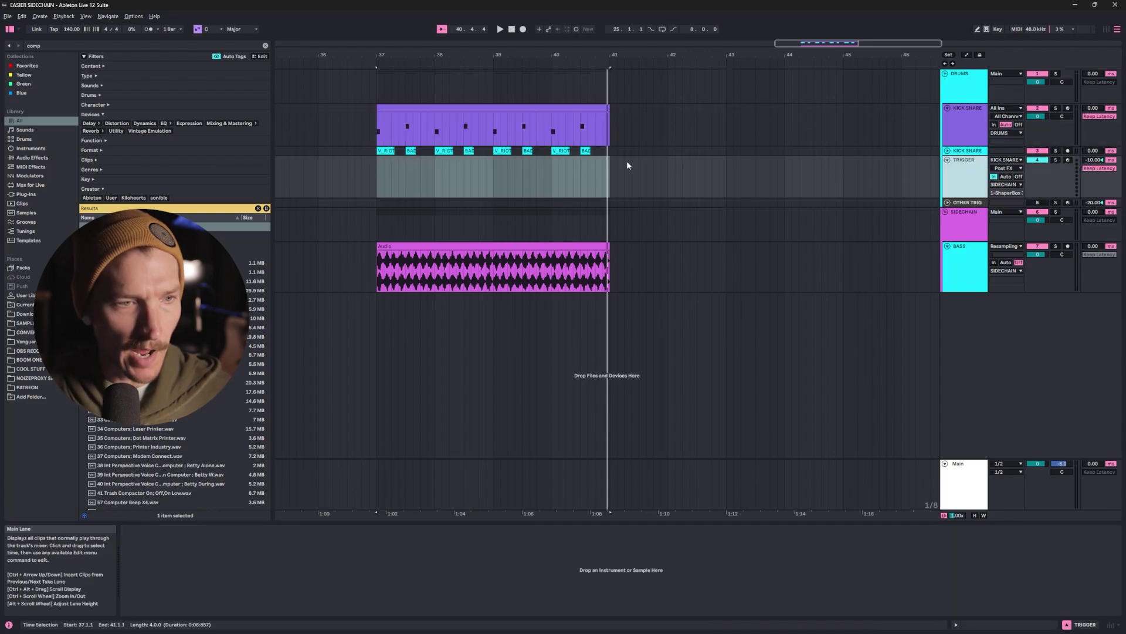
pyautogui.click(386, 185)
pyautogui.hotkey('ctrl', 'shift', 'm')
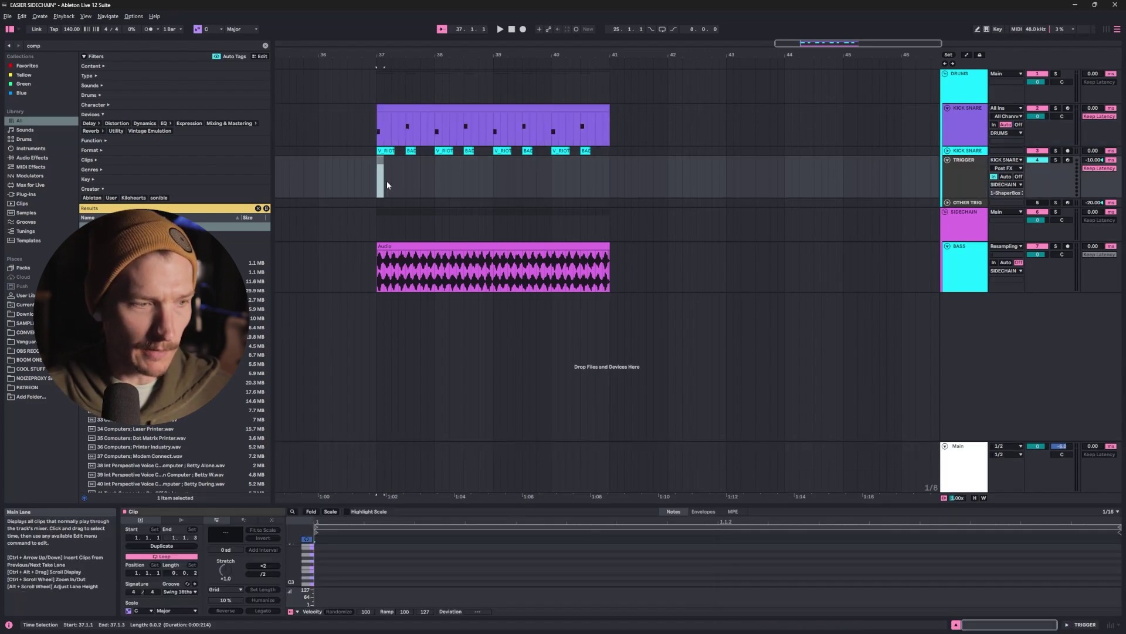
pyautogui.doubleClick(318, 583)
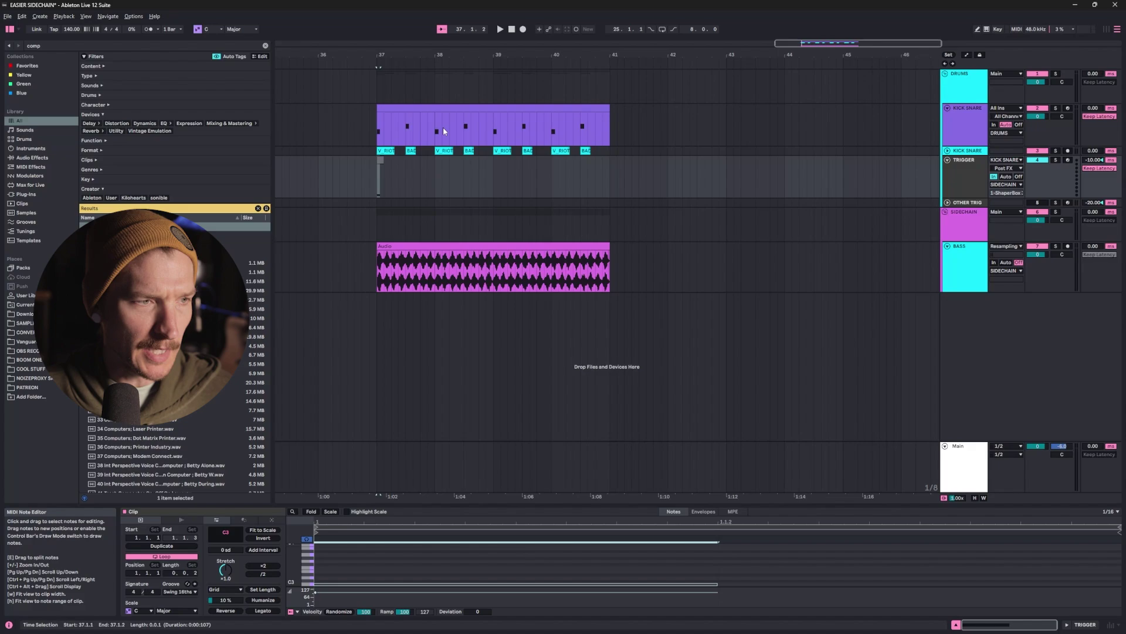
# Copy the C3 trigger clip every half bar through 40.3, then bring up SIDECHAIN's ShaperBox 3
pyautogui.press('+')
pyautogui.press('+')
pyautogui.moveTo(394, 161); pyautogui.dragTo(582, 167)
pyautogui.keyDown('ctrl'); pyautogui.scroll(-5, 871, 167); pyautogui.keyUp('ctrl')
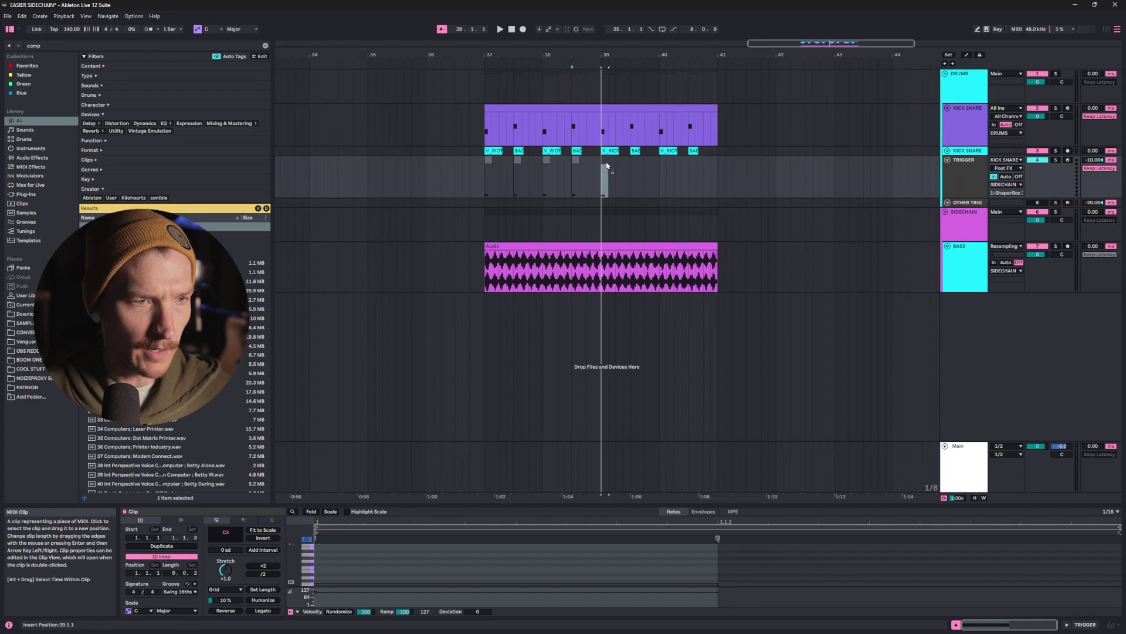
pyautogui.keyDown('ctrl'); pyautogui.moveTo(638, 166); pyautogui.dragTo(697, 167); pyautogui.keyUp('ctrl')
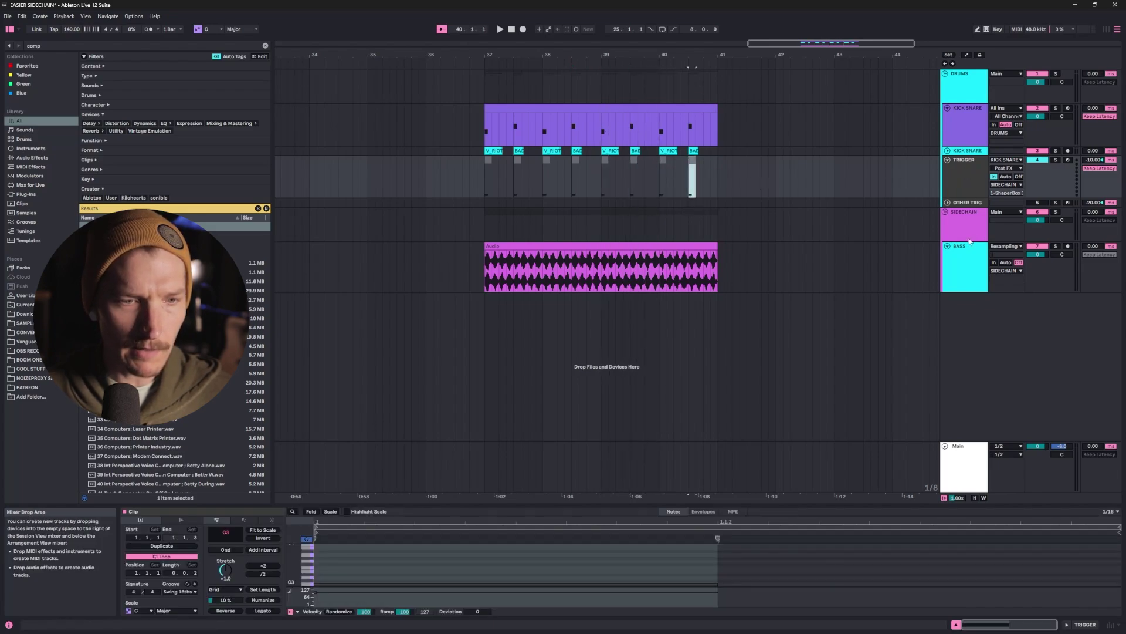
pyautogui.click(957, 217)
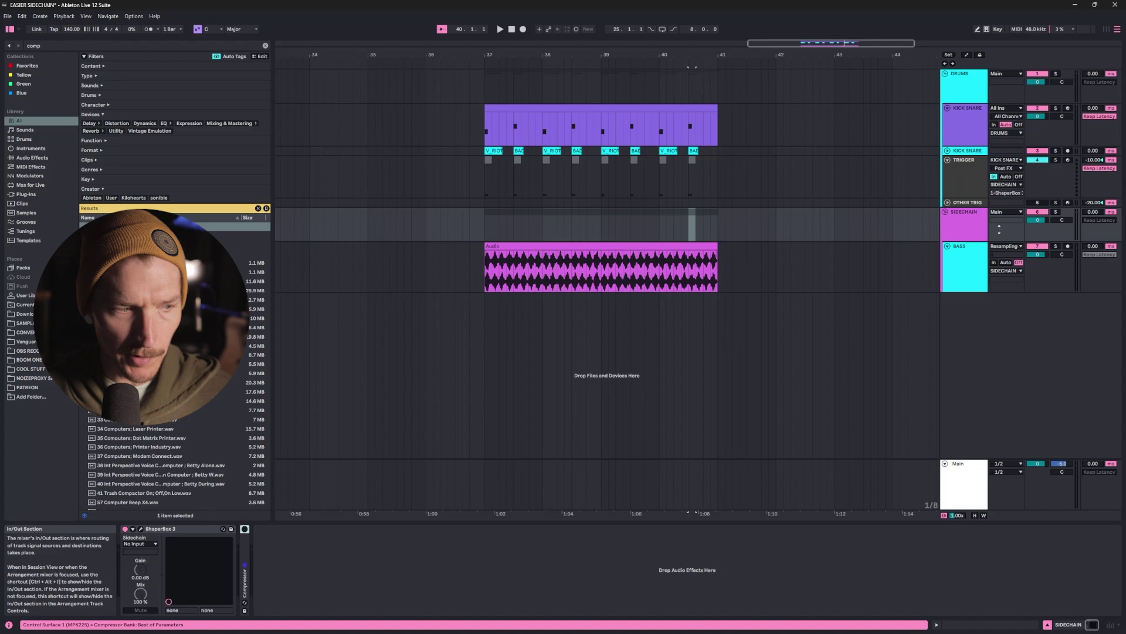
pyautogui.click(285, 558)
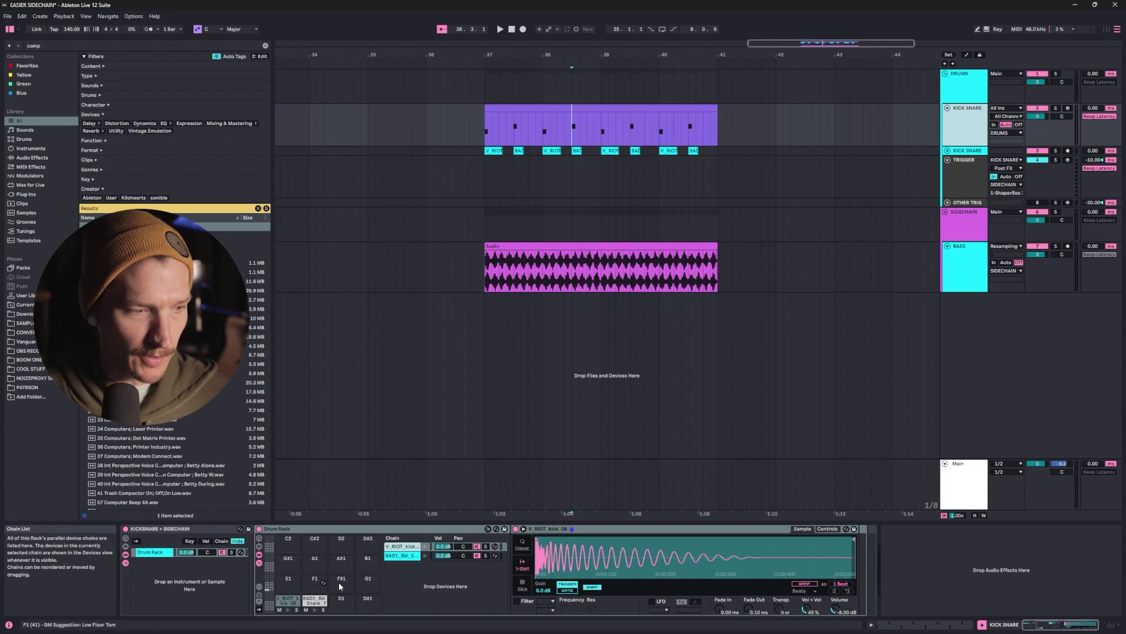
# Audition the kick sample and play the drums from bar 37, checking the KICK SNARE track
pyautogui.click(288, 610)
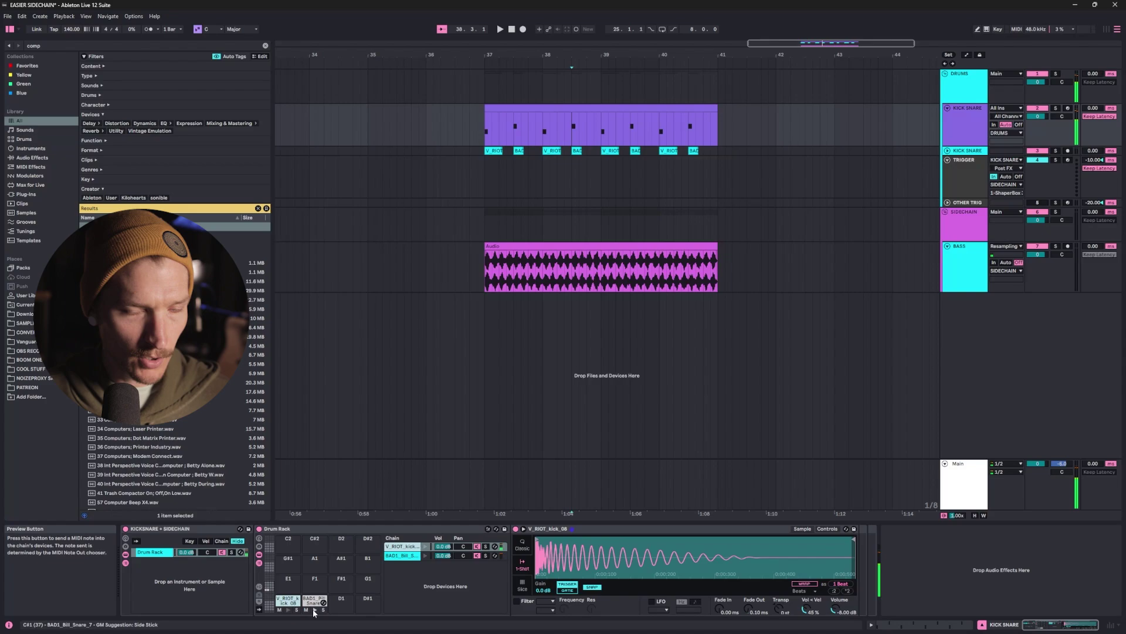
pyautogui.click(551, 117)
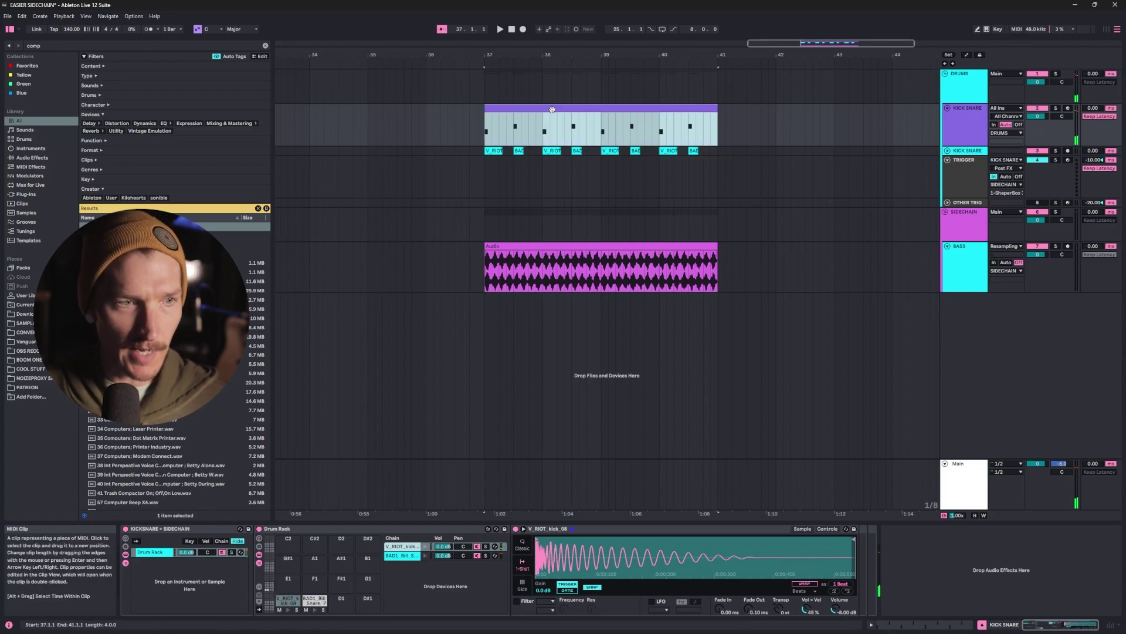
pyautogui.press('space')
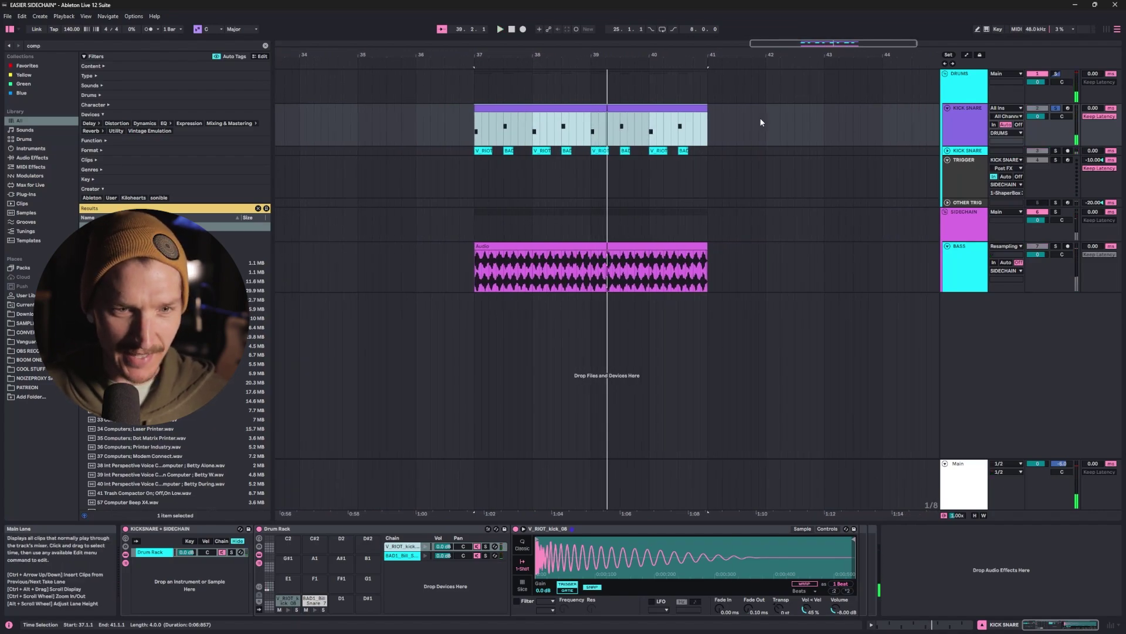
pyautogui.click(971, 126)
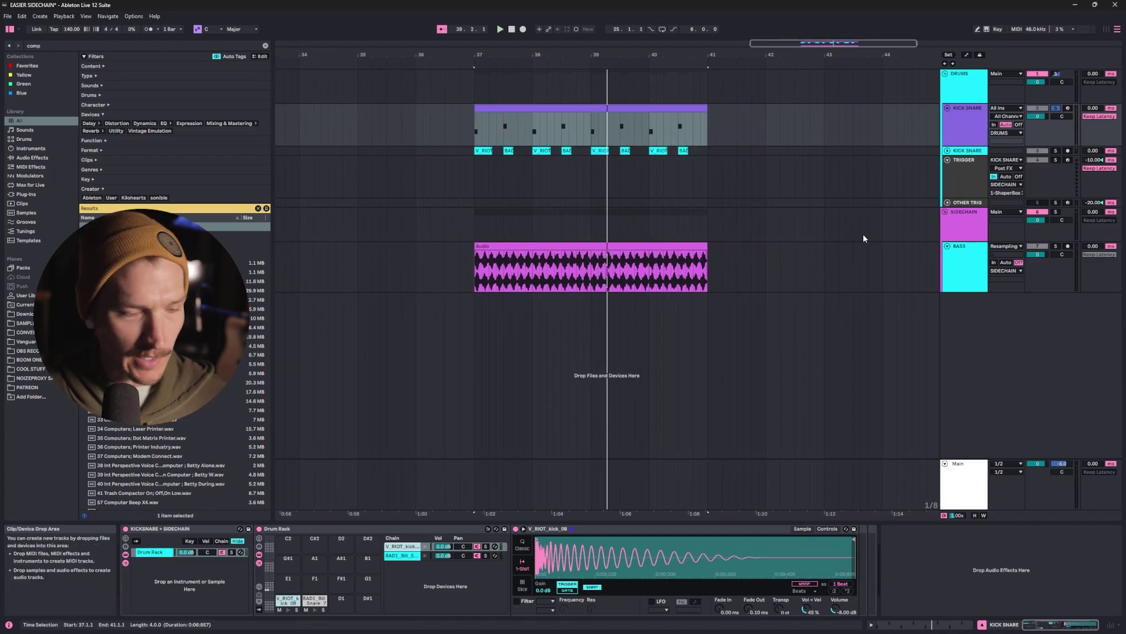
pyautogui.click(975, 177)
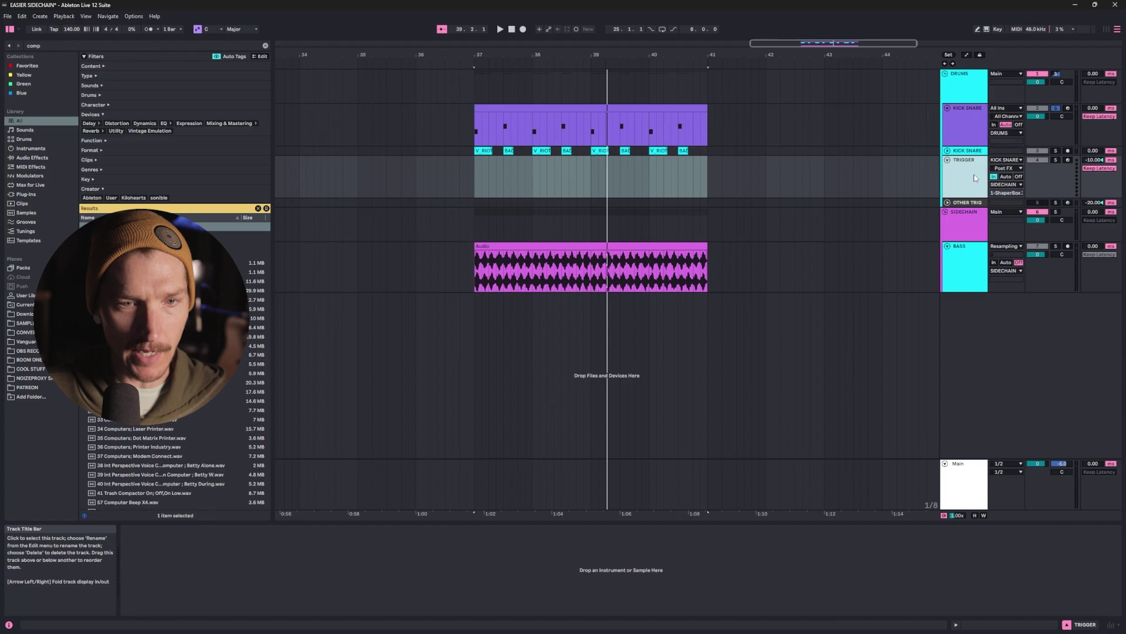
pyautogui.click(969, 115)
pyautogui.click(967, 170)
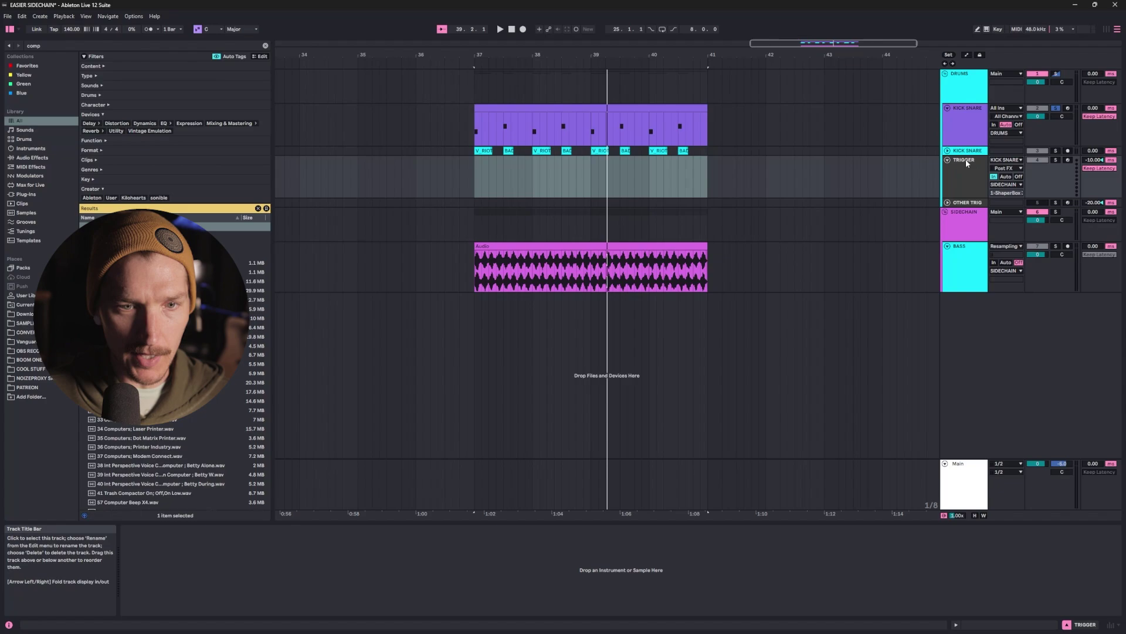
# Route TRIGGER's input from KICK SNARE at Post FX and its output to SIDECHAIN
pyautogui.click(1006, 160)
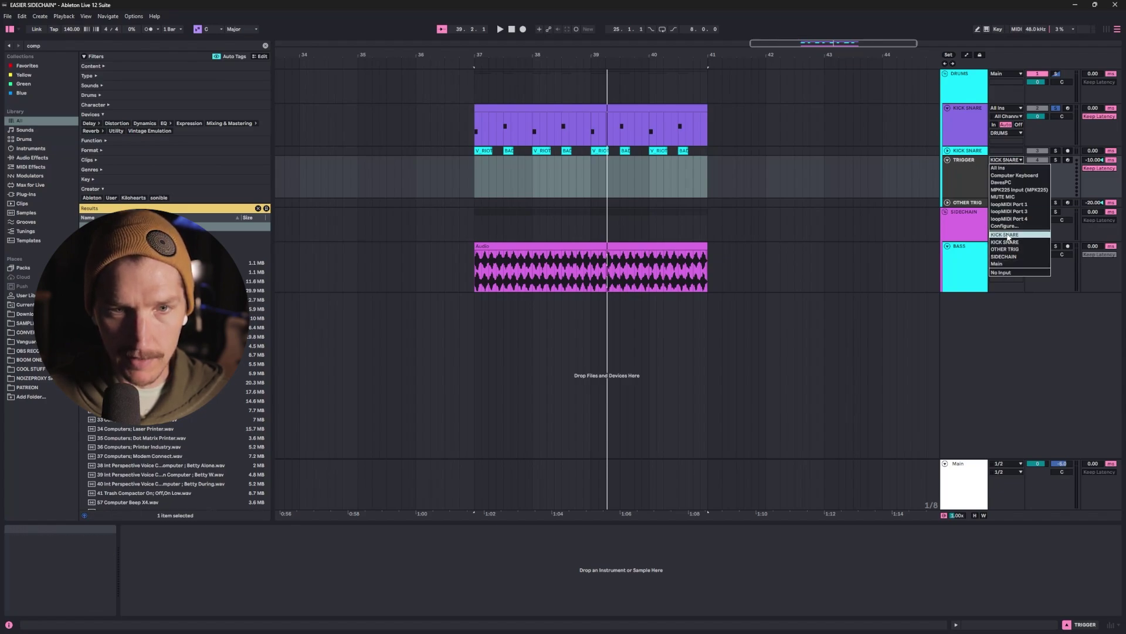
pyautogui.click(1007, 235)
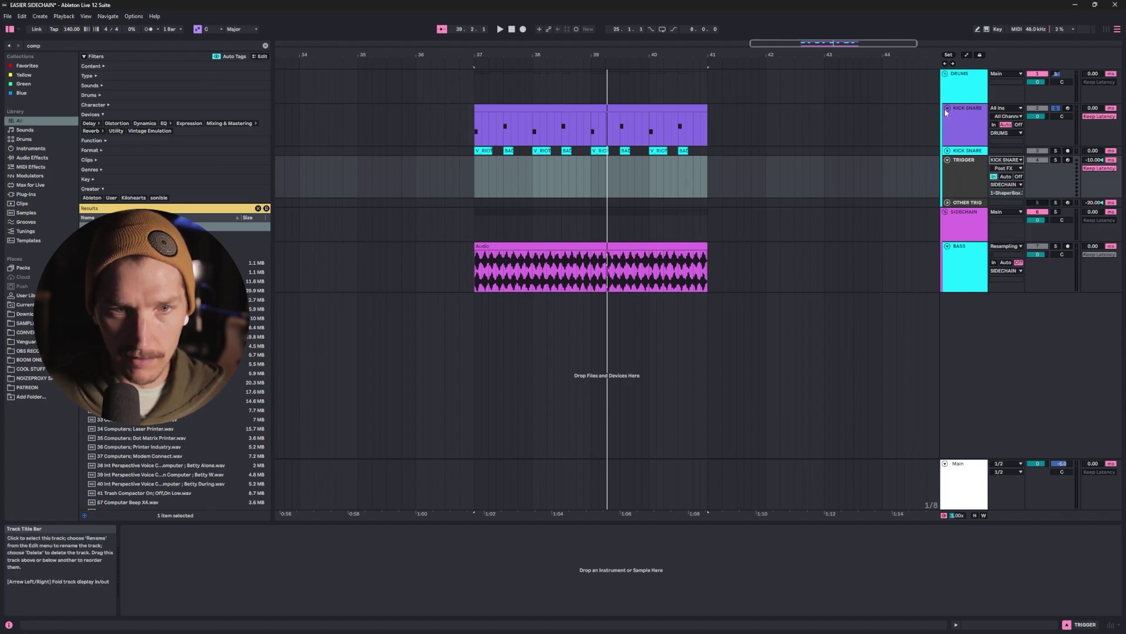
pyautogui.click(1018, 169)
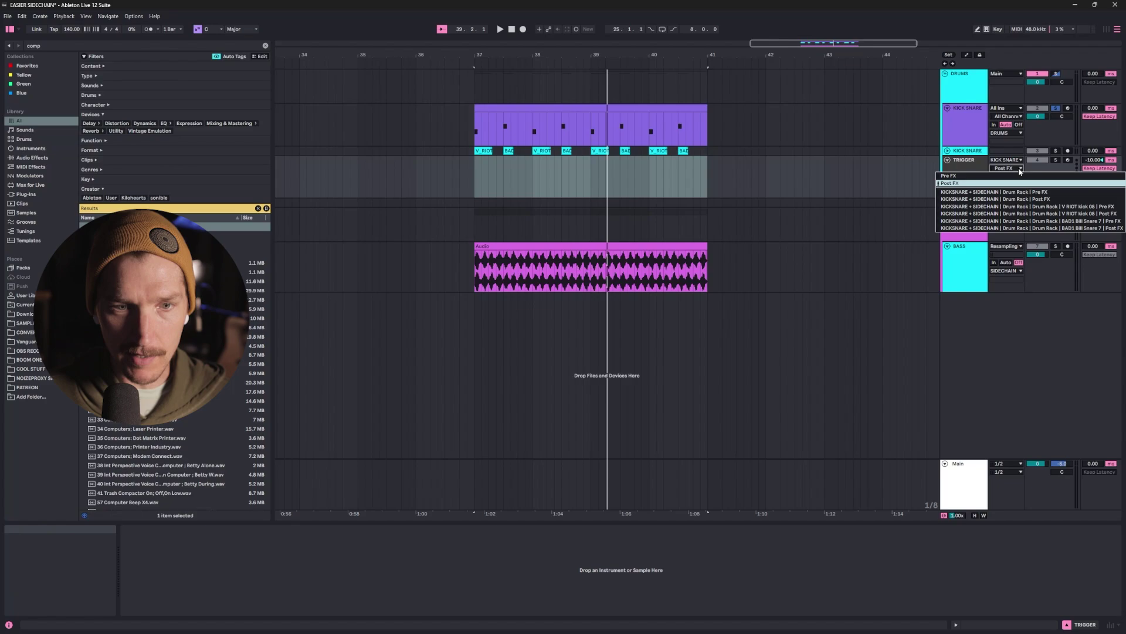
pyautogui.click(978, 187)
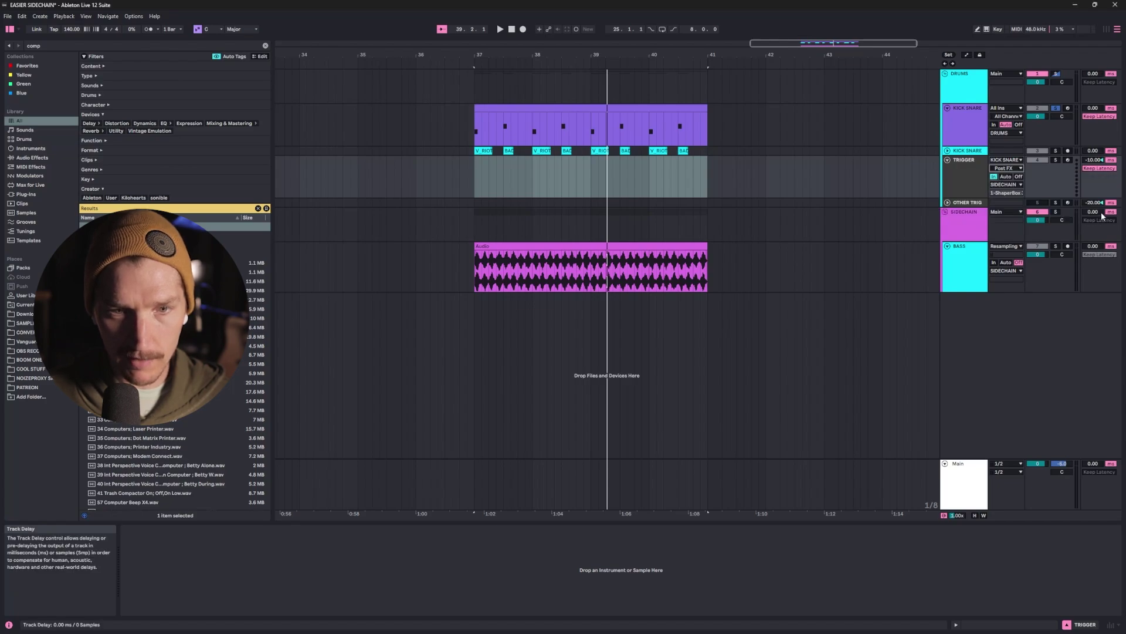
pyautogui.click(1015, 185)
pyautogui.click(1006, 187)
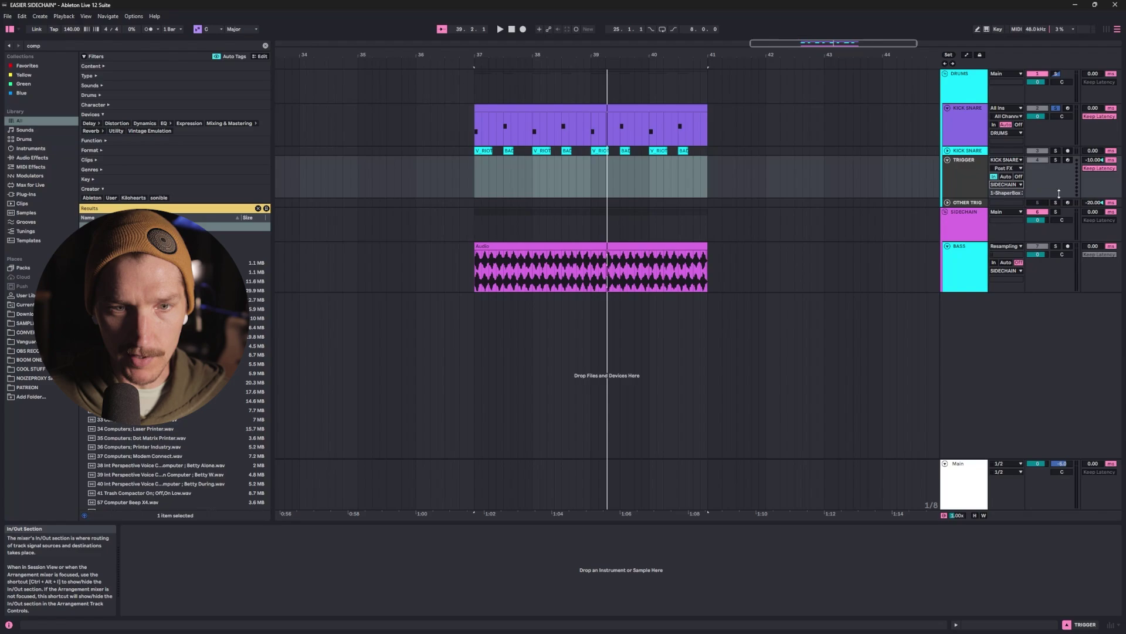
pyautogui.click(956, 222)
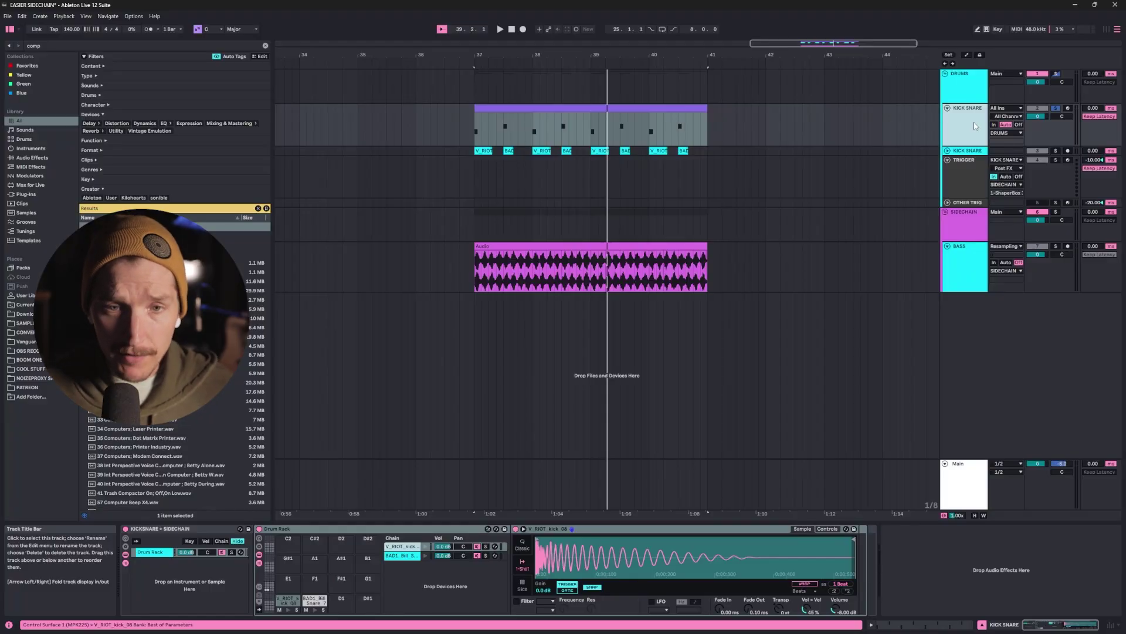
pyautogui.click(960, 175)
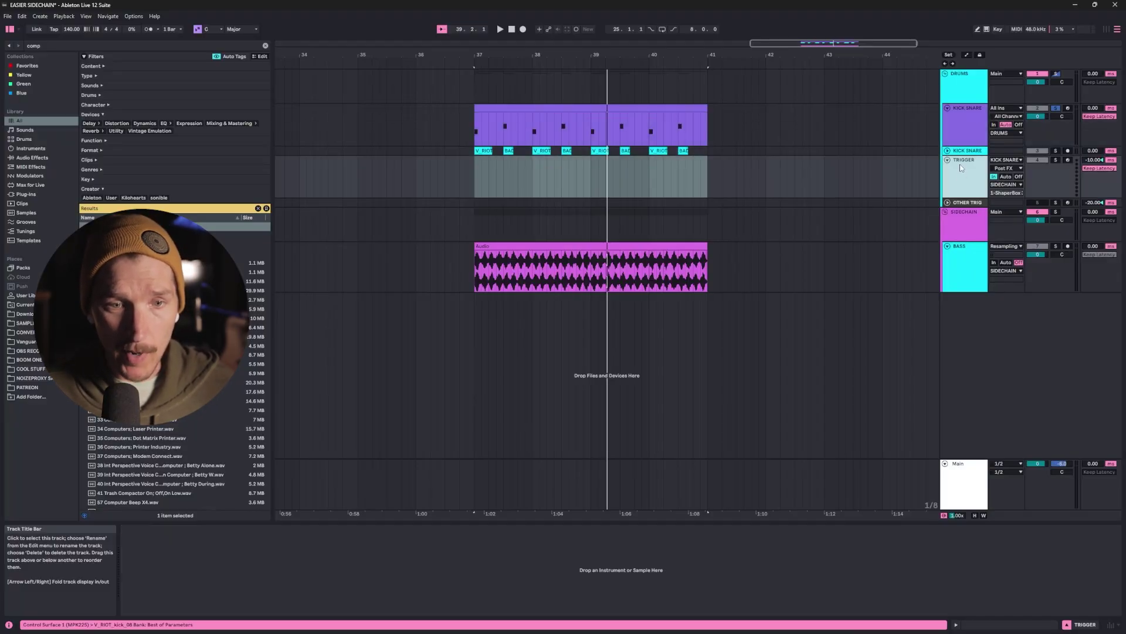
# Step the insert point across the TRIGGER lane at bars 40, 39, 38 and 37
pyautogui.click(614, 183)
pyautogui.click(649, 181)
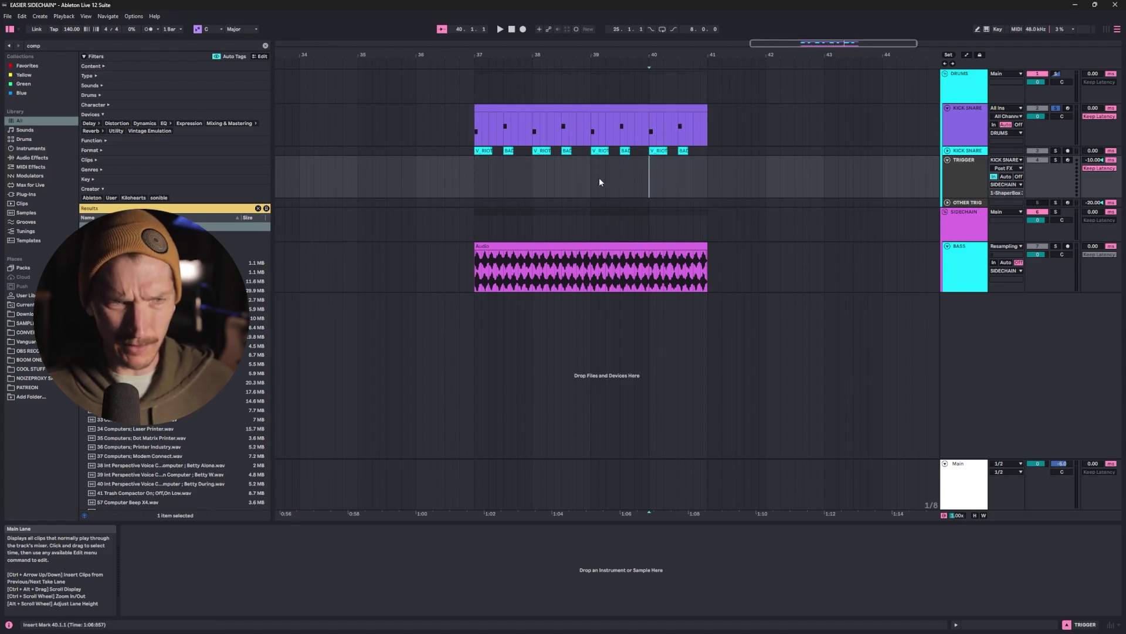
pyautogui.click(642, 195)
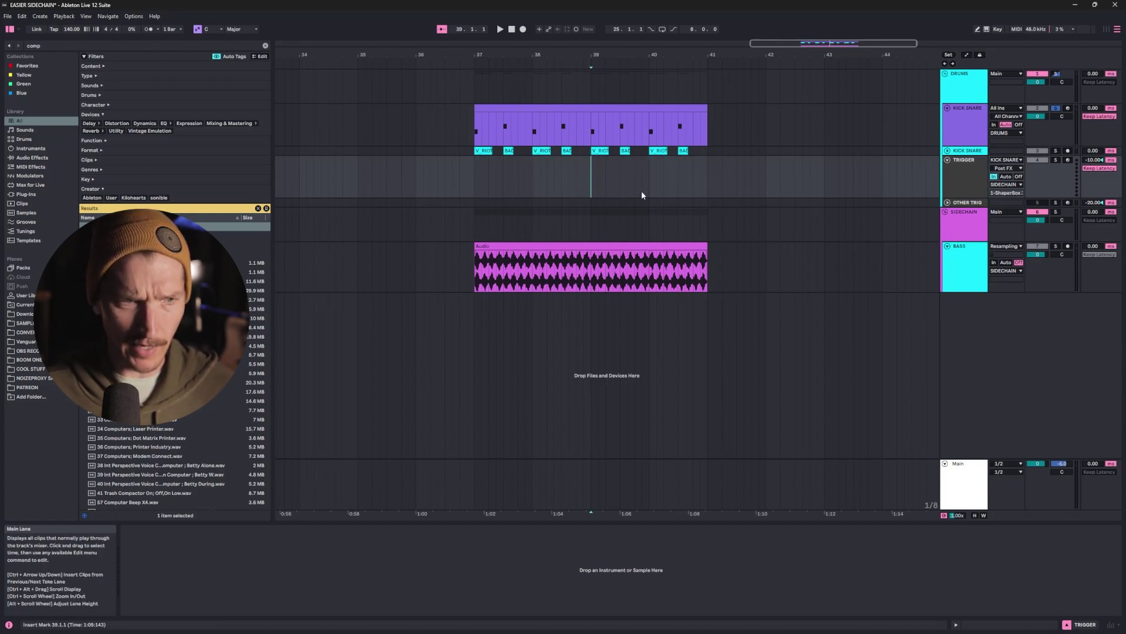
pyautogui.click(529, 182)
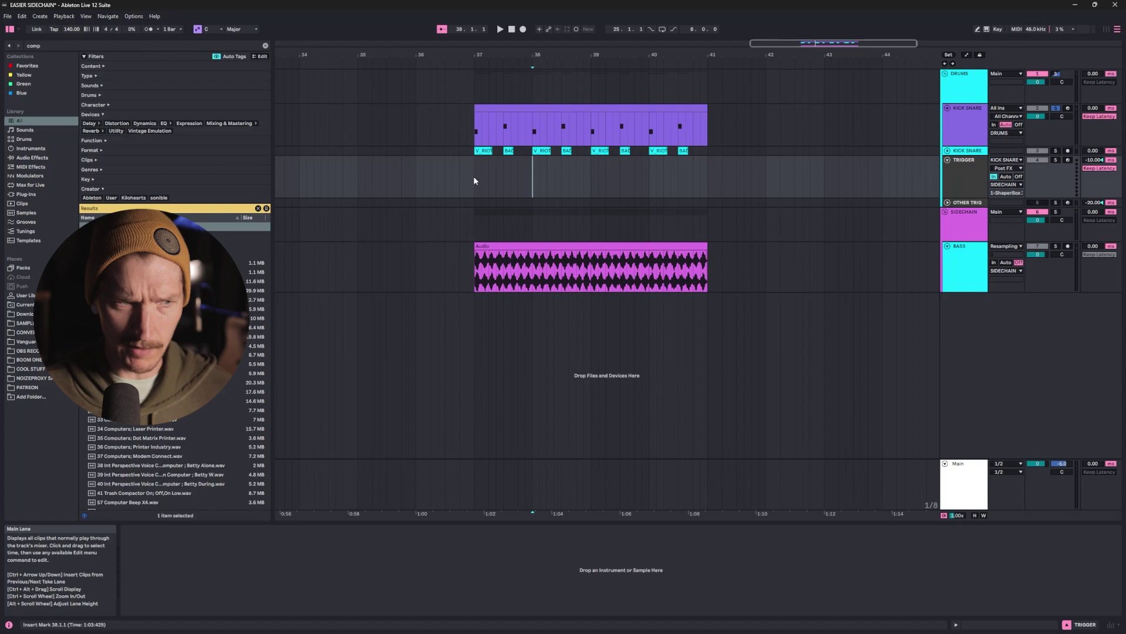
pyautogui.click(474, 176)
# Select the SIDECHAIN track and open its ShaperBox 3 plug-in window
pyautogui.click(734, 126)
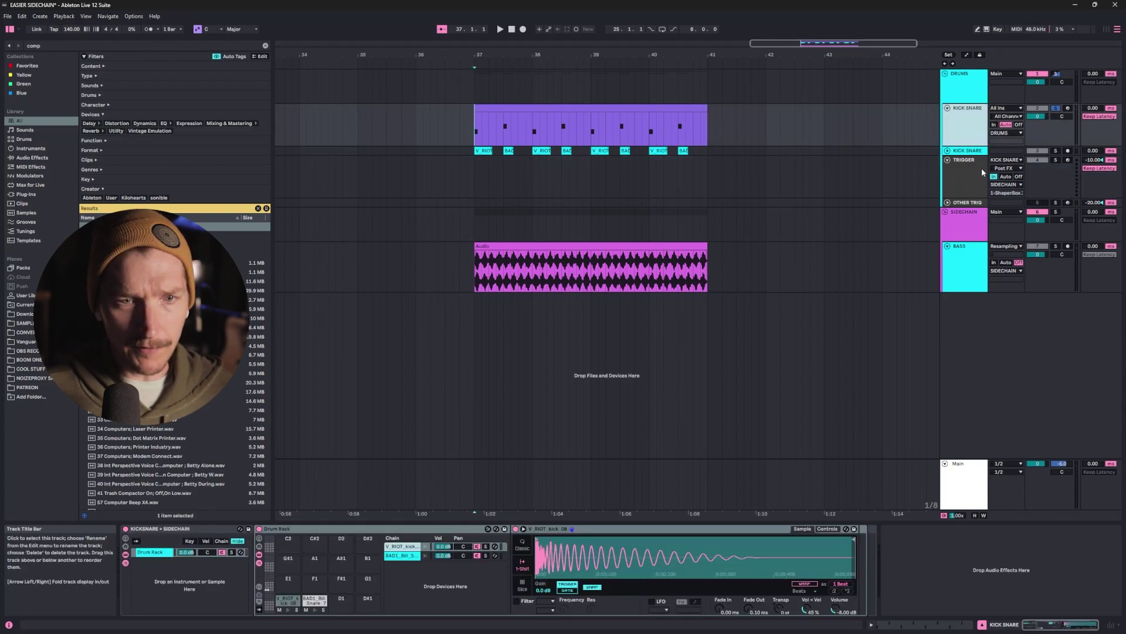
pyautogui.click(1004, 174)
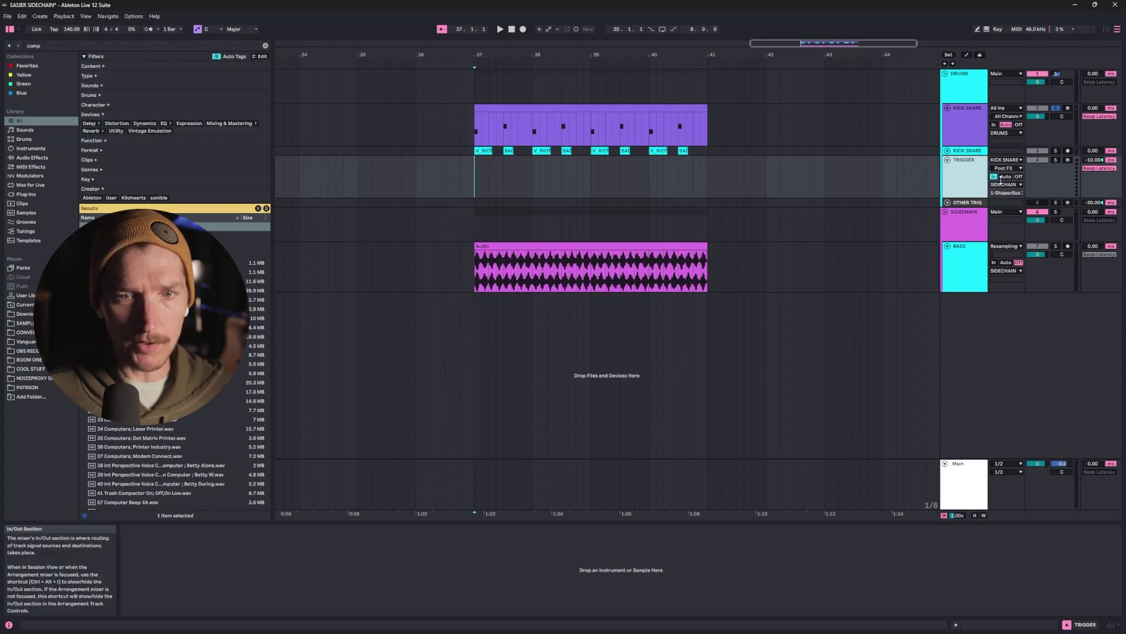
pyautogui.click(1010, 226)
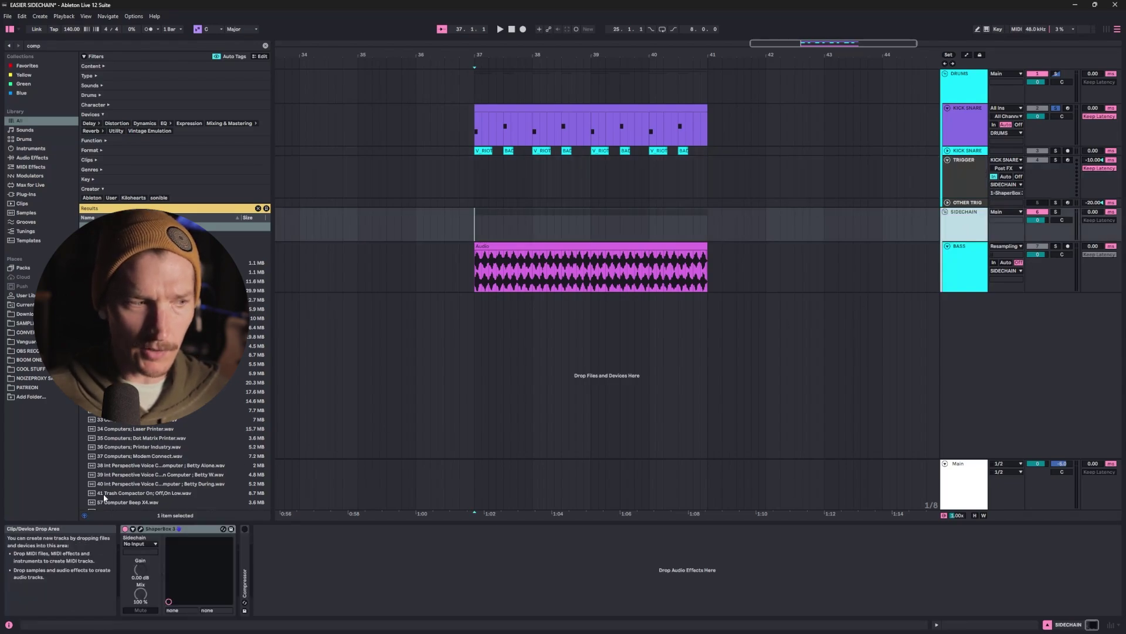
pyautogui.click(141, 528)
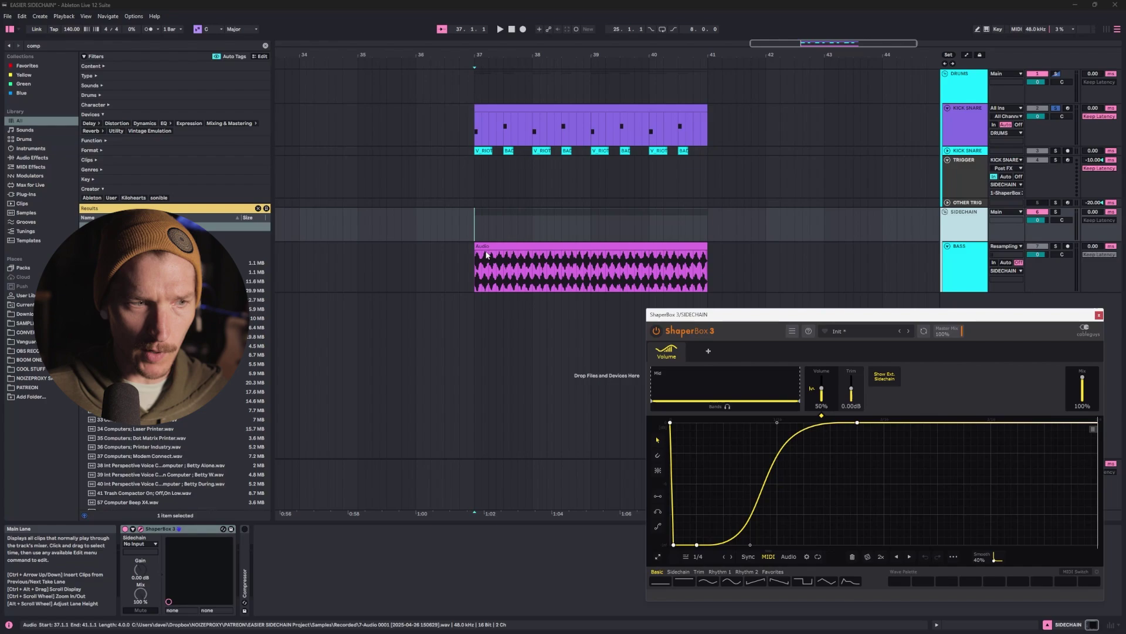
# Play the BASS clip to hear the ducked bass, then stop playback
pyautogui.click(683, 243)
pyautogui.press('space')
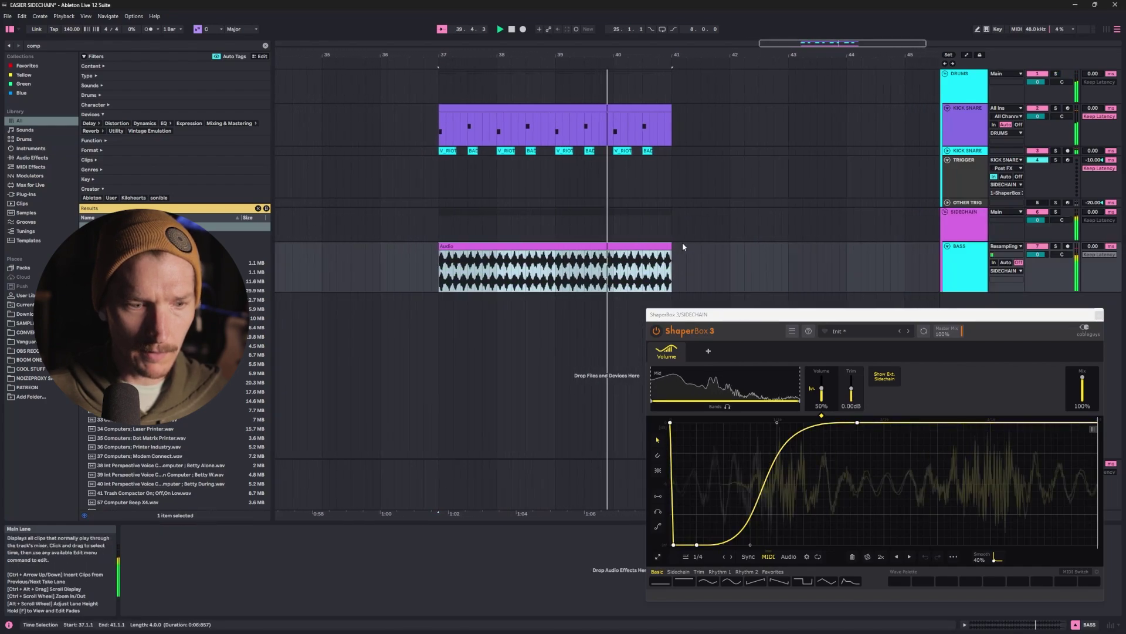
pyautogui.click(966, 231)
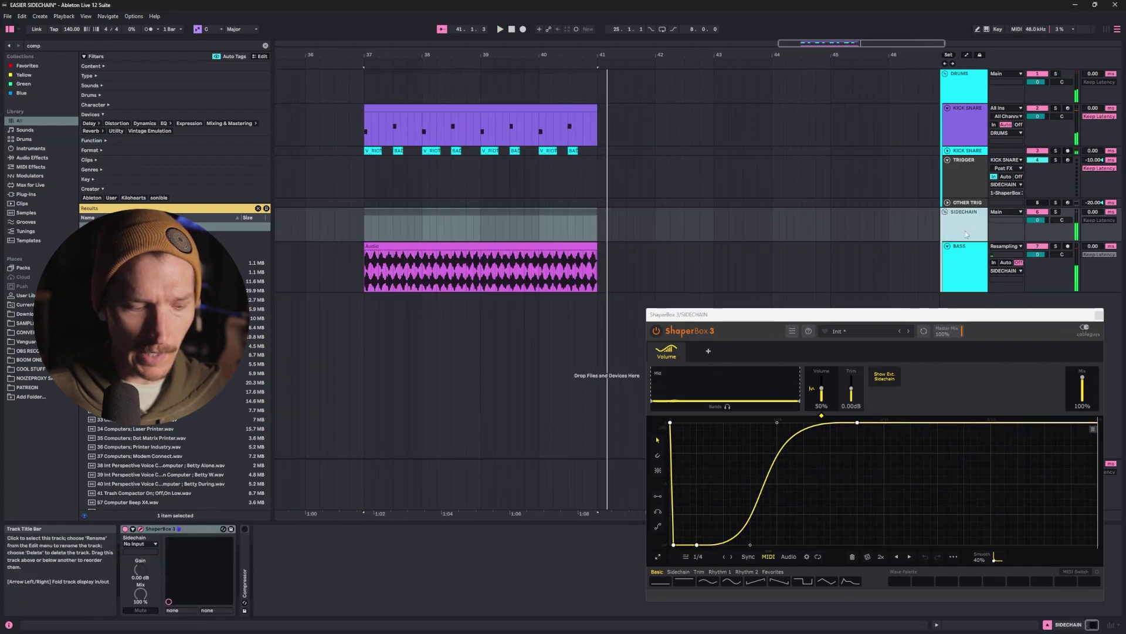
pyautogui.press('space')
# Record the resampled mix from bar 37 onto a new 8 Audio track, then close ShaperBox
pyautogui.hotkey('ctrl', 't')
pyautogui.click(1012, 298)
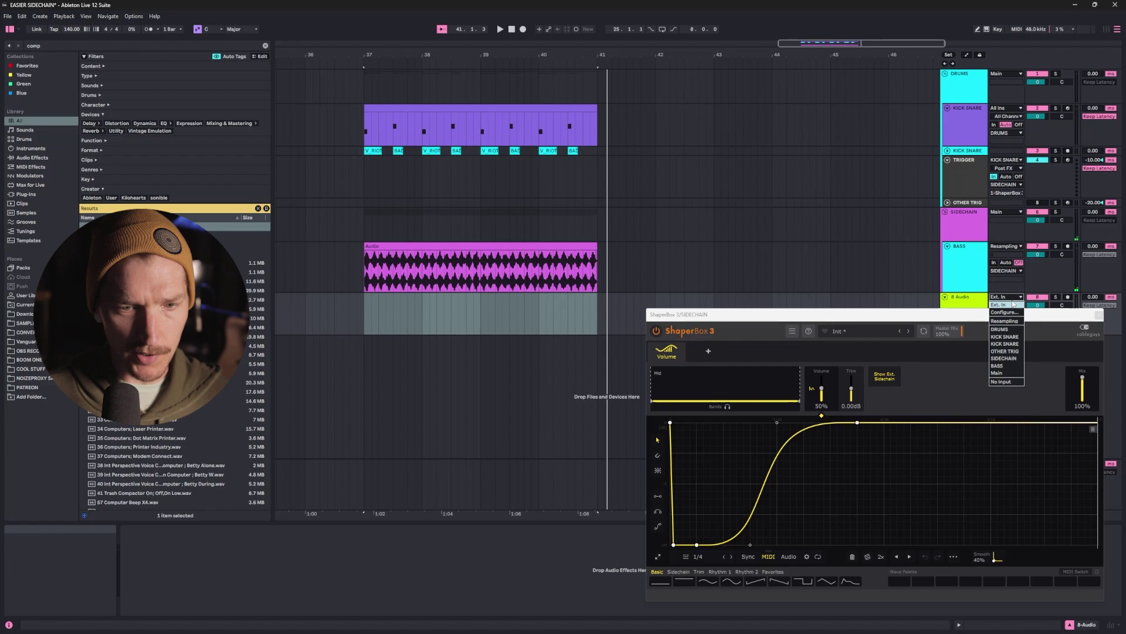
pyautogui.click(1007, 320)
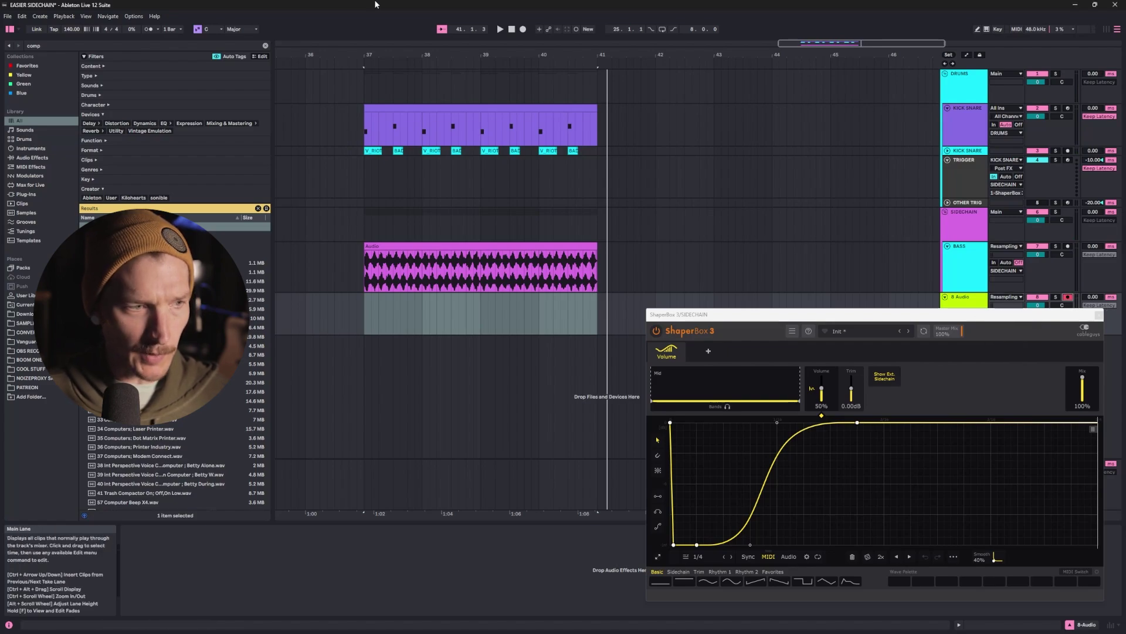
pyautogui.click(522, 28)
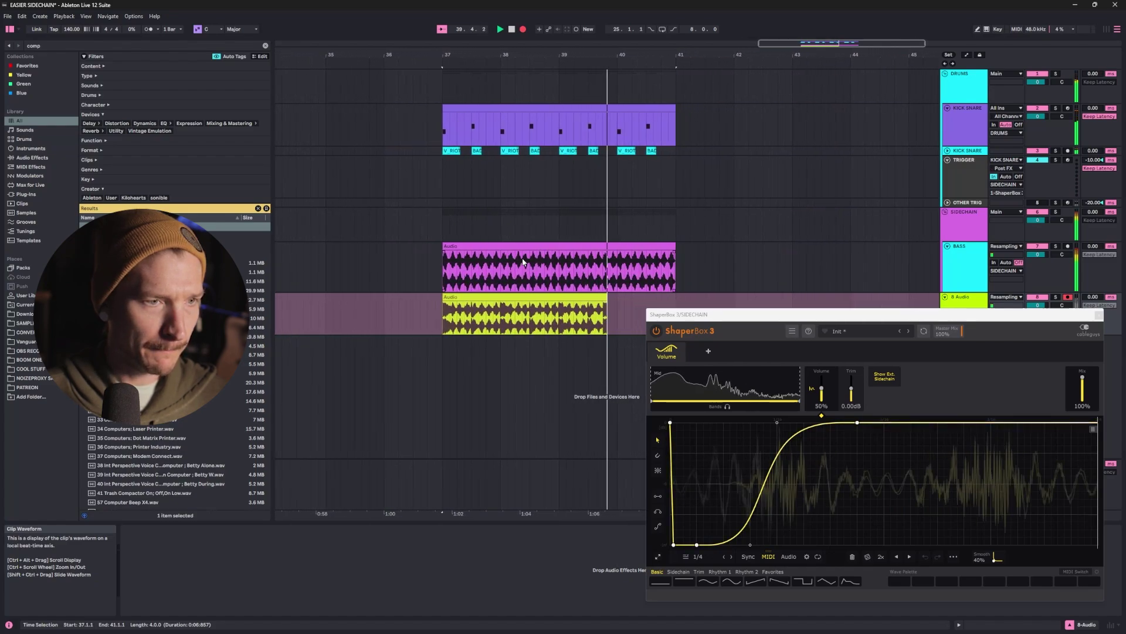
pyautogui.press('space')
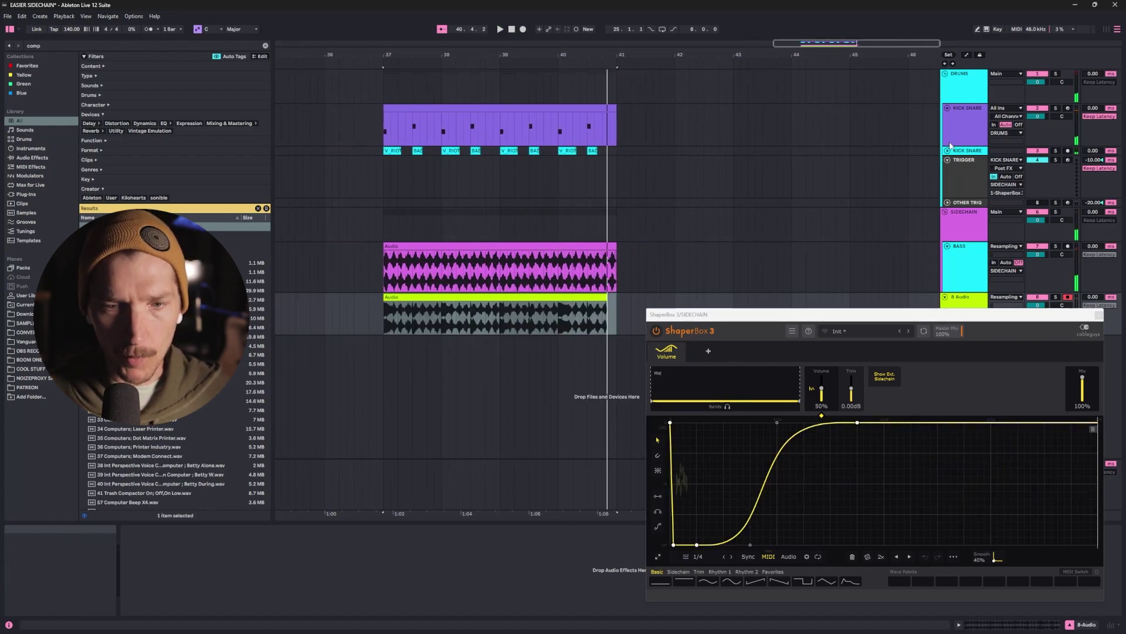
pyautogui.click(1099, 315)
pyautogui.click(1119, 158)
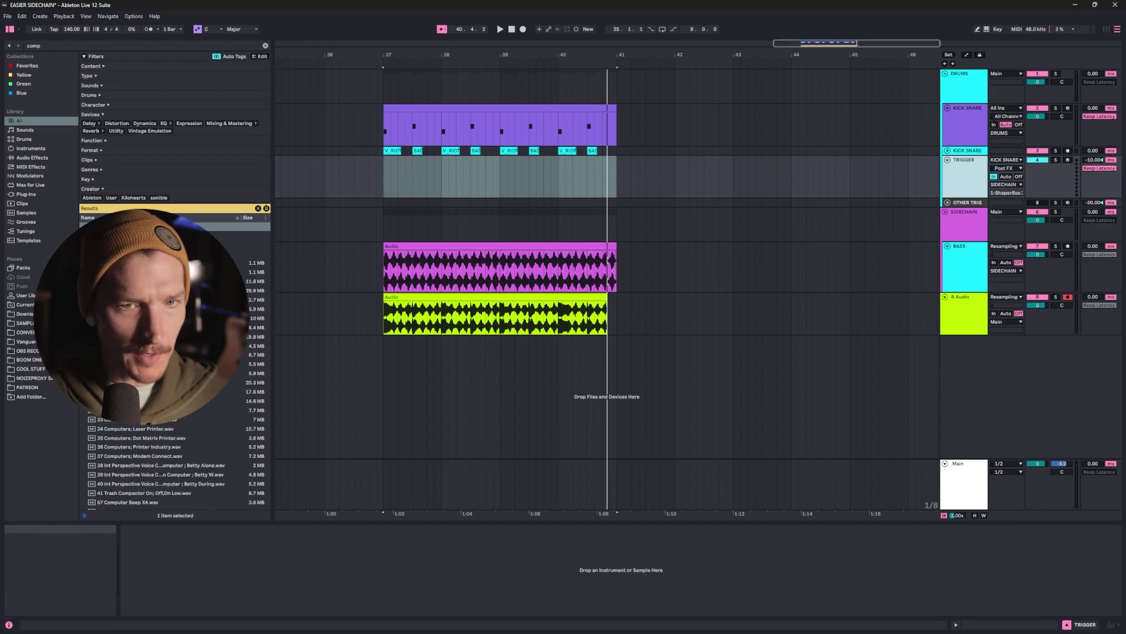
# Show Arrangement Track Controls from the View menu, then focus SIDECHAIN's ShaperBox 3 device
pyautogui.click(85, 16)
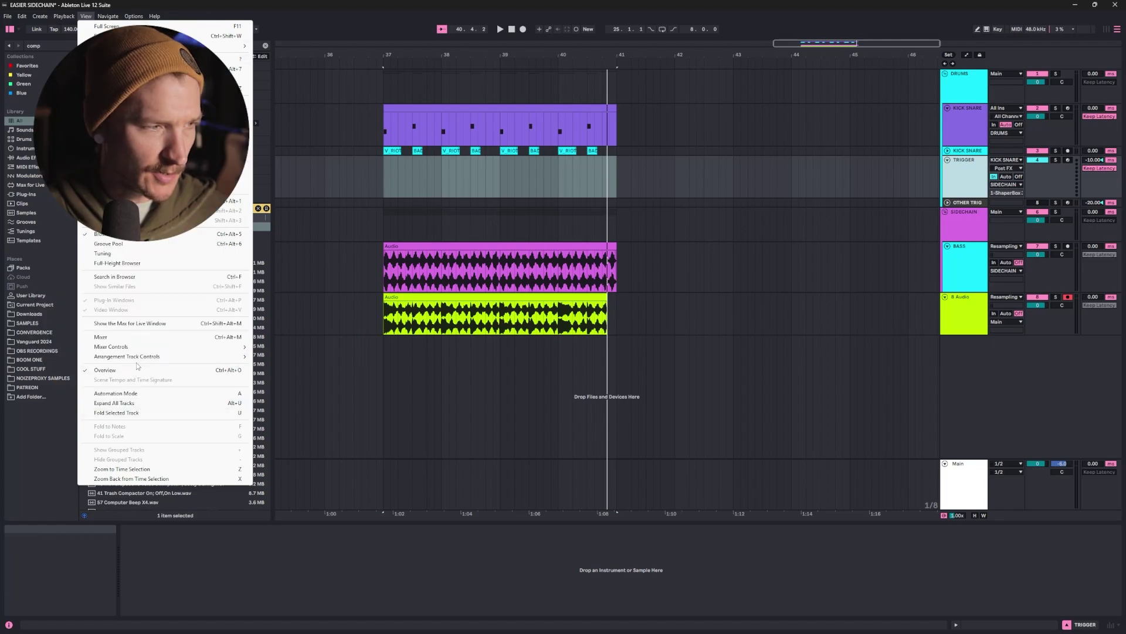
pyautogui.moveTo(141, 357)
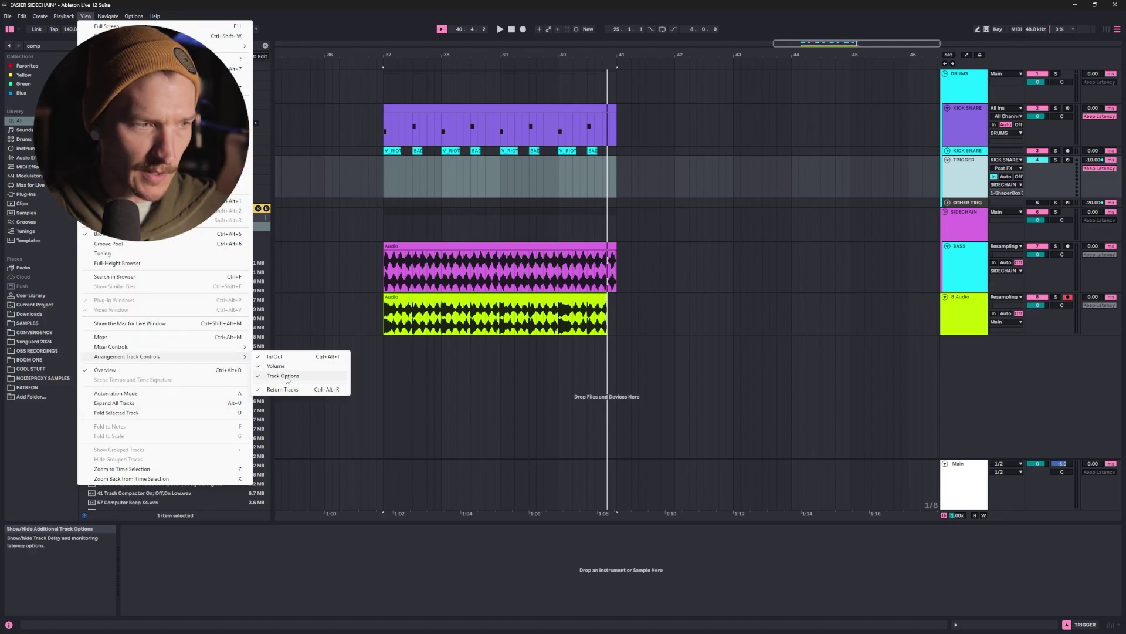
pyautogui.click(965, 226)
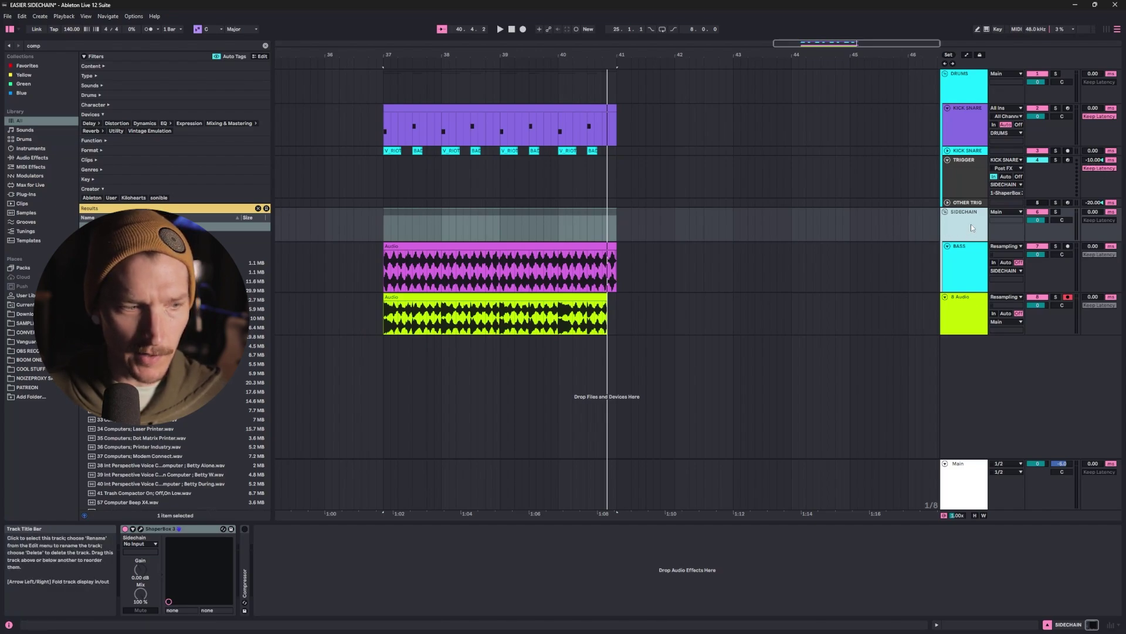
pyautogui.click(144, 532)
pyautogui.click(140, 529)
pyautogui.moveTo(821, 320); pyautogui.dragTo(639, 133)
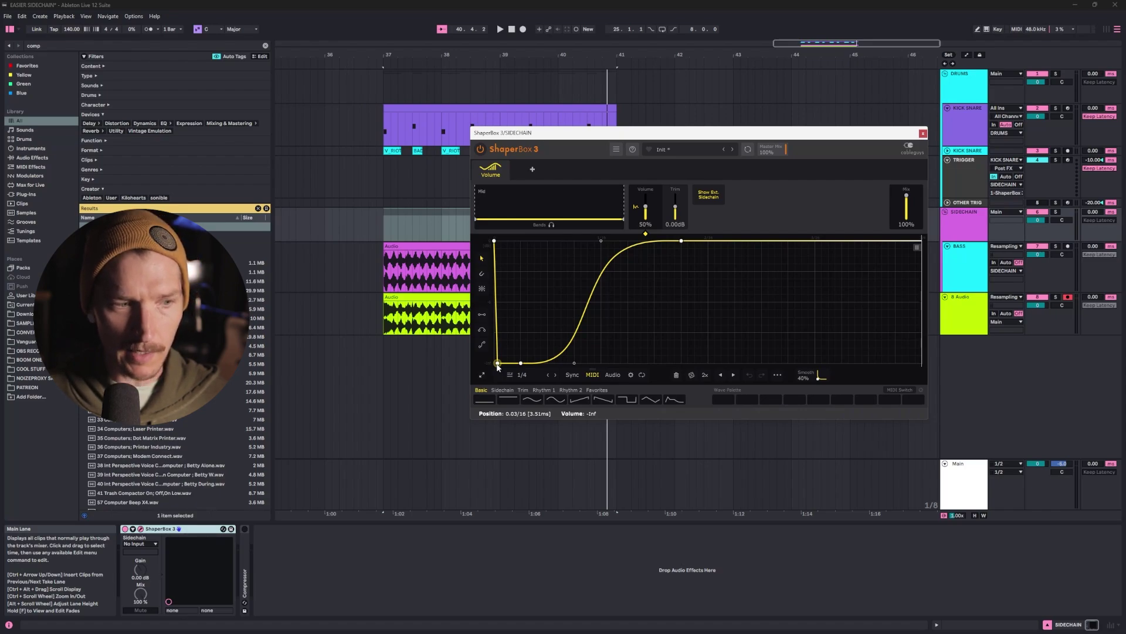
pyautogui.click(923, 133)
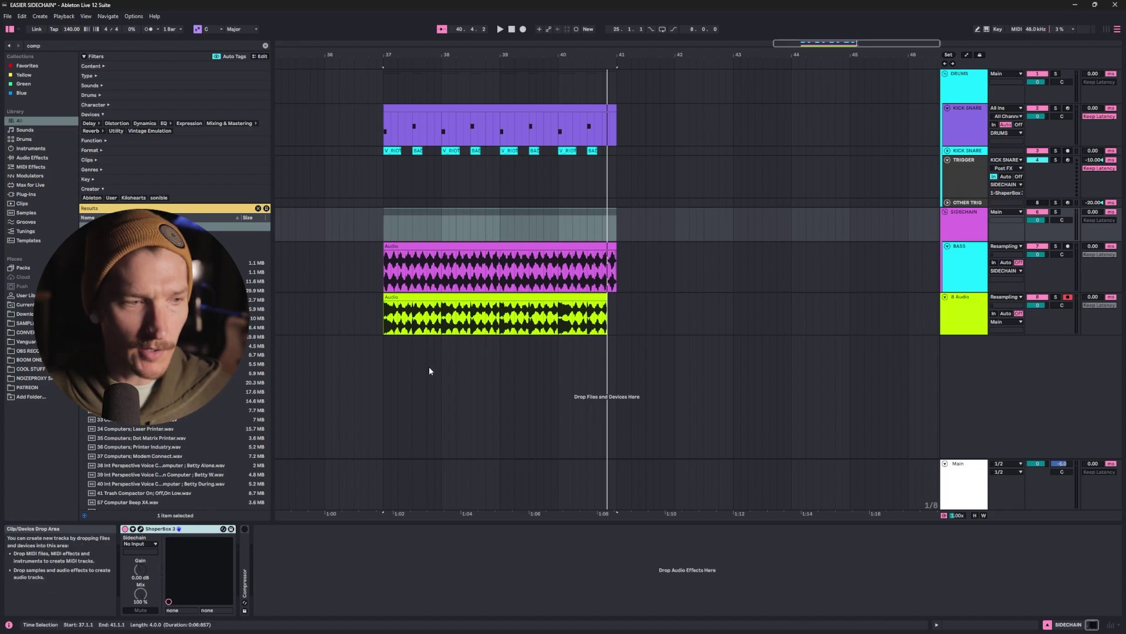
pyautogui.click(411, 317)
pyautogui.press('z')
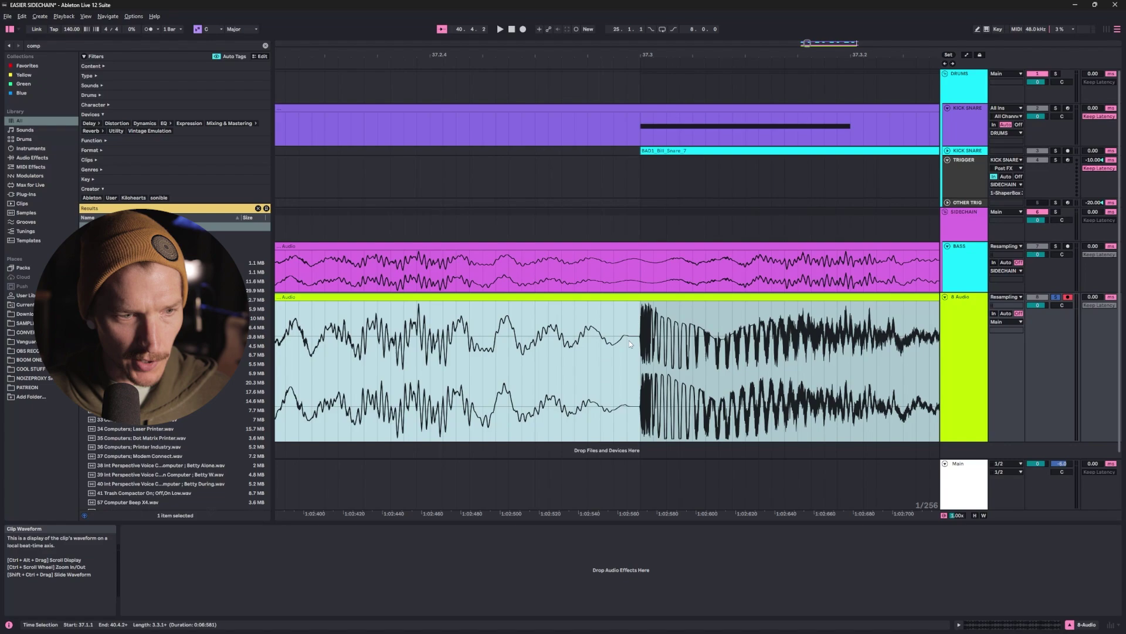
pyautogui.keyDown('ctrl'); pyautogui.scroll(5, 629, 340); pyautogui.keyUp('ctrl')
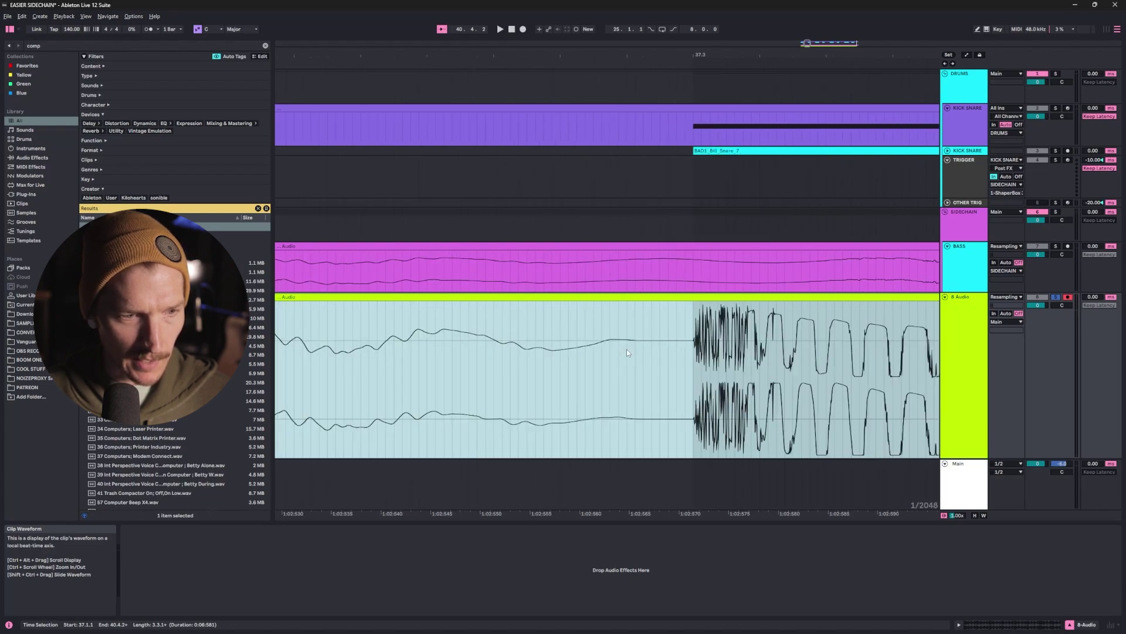
pyautogui.moveTo(629, 355); pyautogui.dragTo(692, 359)
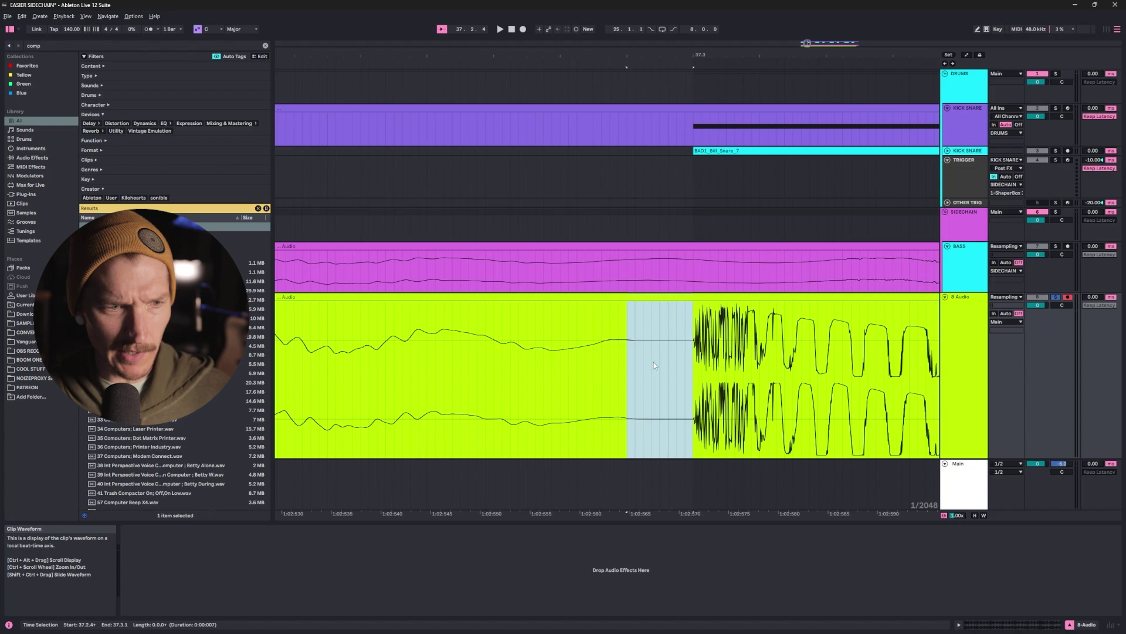
pyautogui.keyDown('alt'); pyautogui.scroll(8, 692, 262); pyautogui.keyUp('alt')
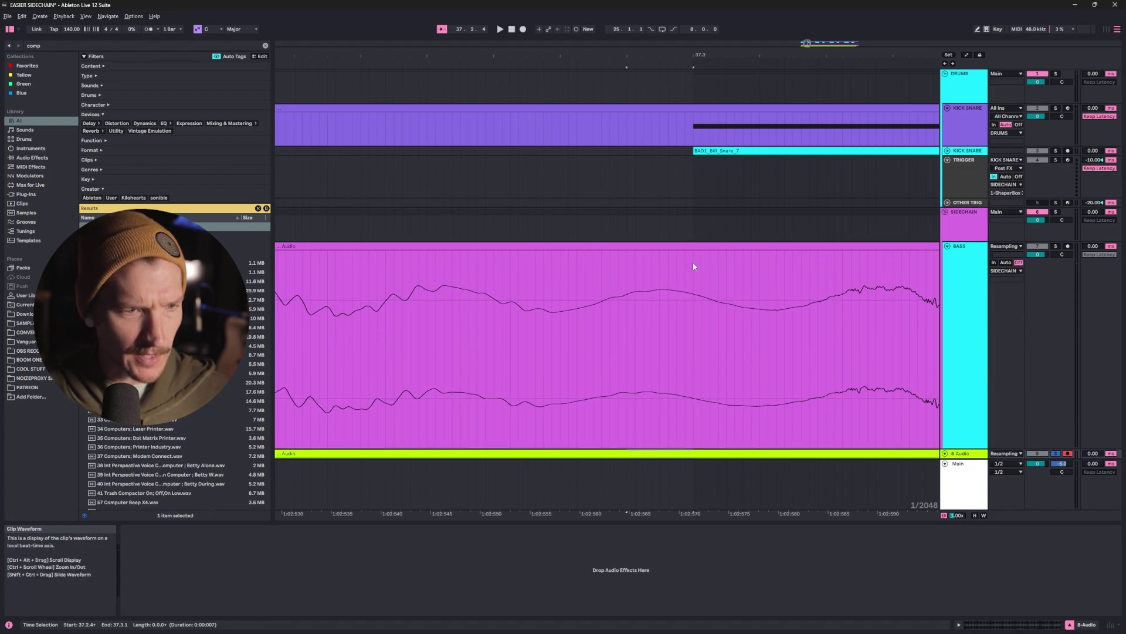
pyautogui.keyDown('alt'); pyautogui.scroll(6, 693, 262); pyautogui.keyUp('alt')
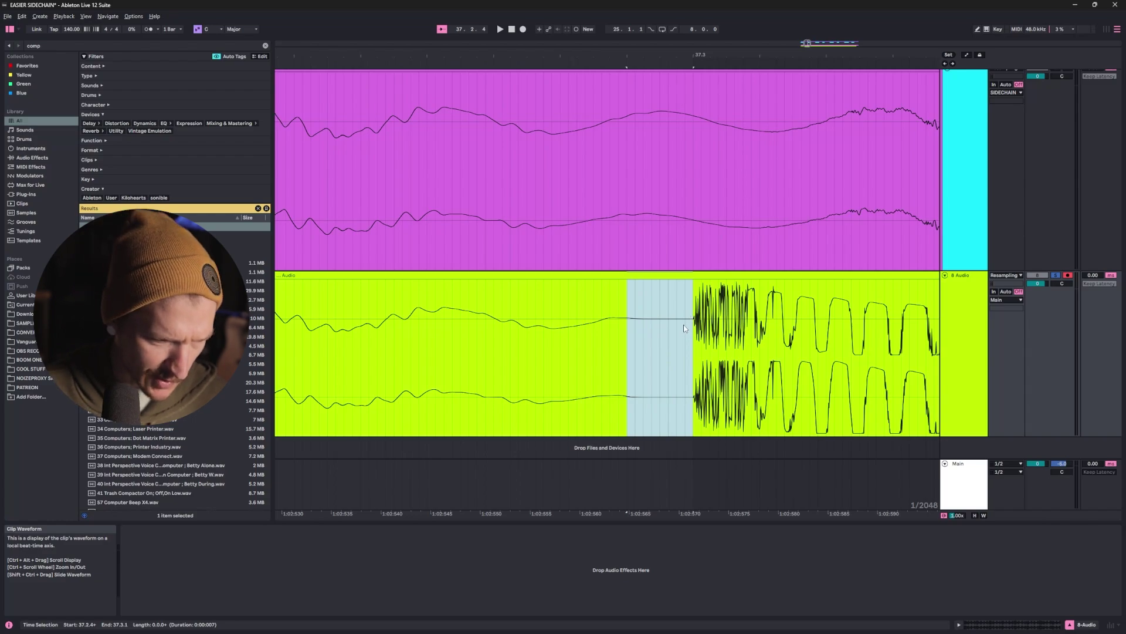
pyautogui.scroll(-10, 686, 306)
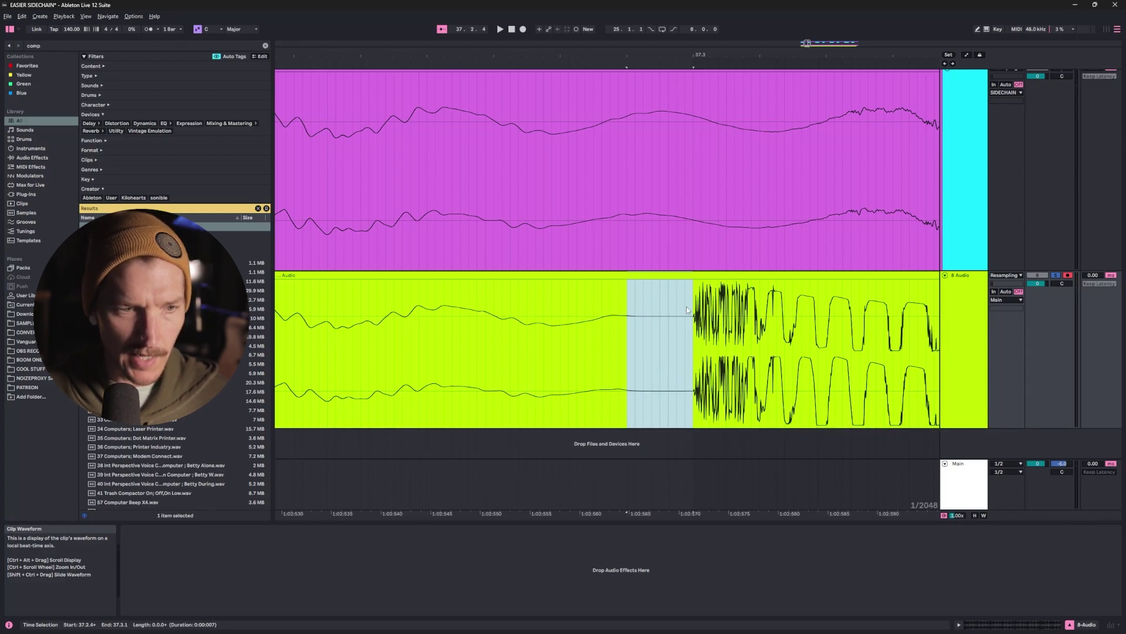
pyautogui.scroll(-5, 709, 187)
pyautogui.scroll(-6, 709, 186)
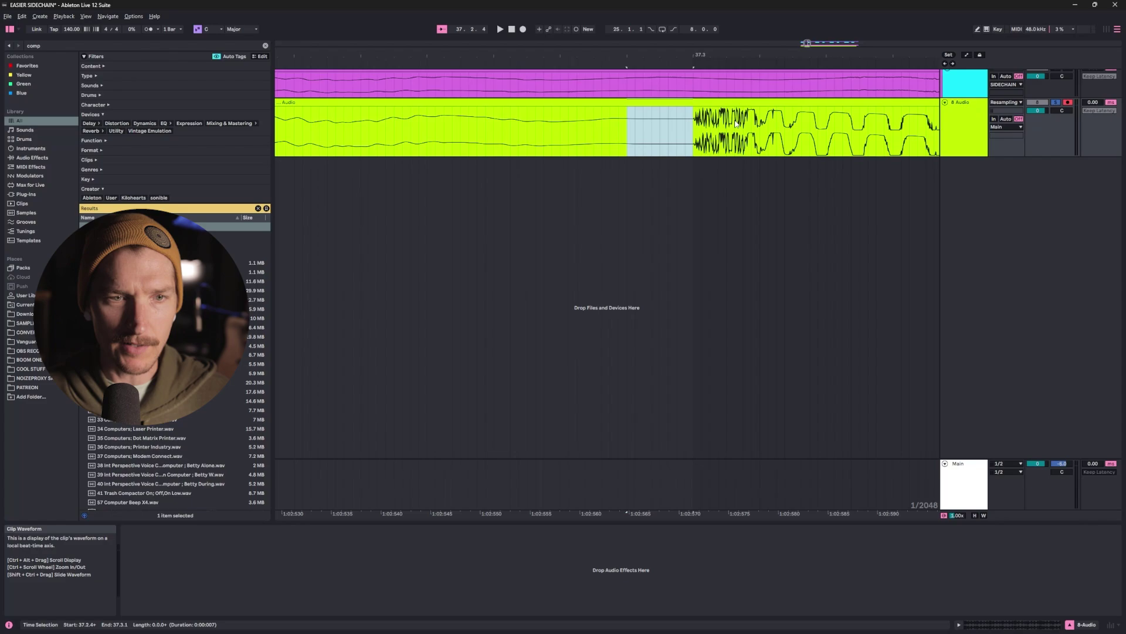
pyautogui.scroll(-8, 735, 126)
pyautogui.scroll(8, 735, 126)
pyautogui.click(803, 146)
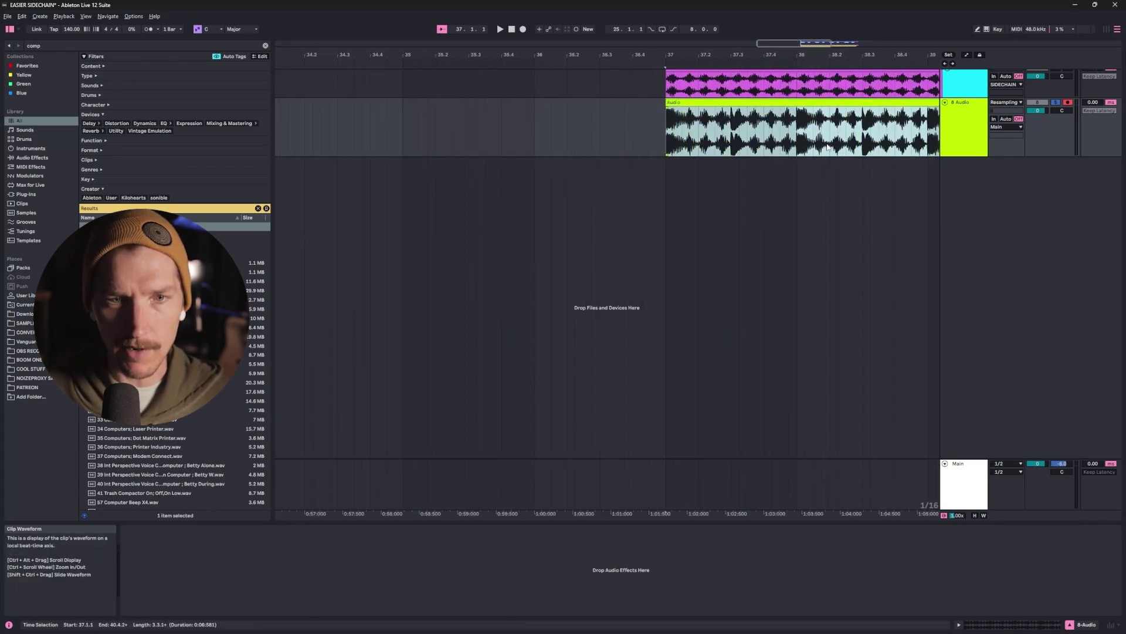
# Play the arrangement to hear the sidechained bass, then select the MIDI KICK SNARE track
pyautogui.scroll(5, 727, 188)
pyautogui.press('space')
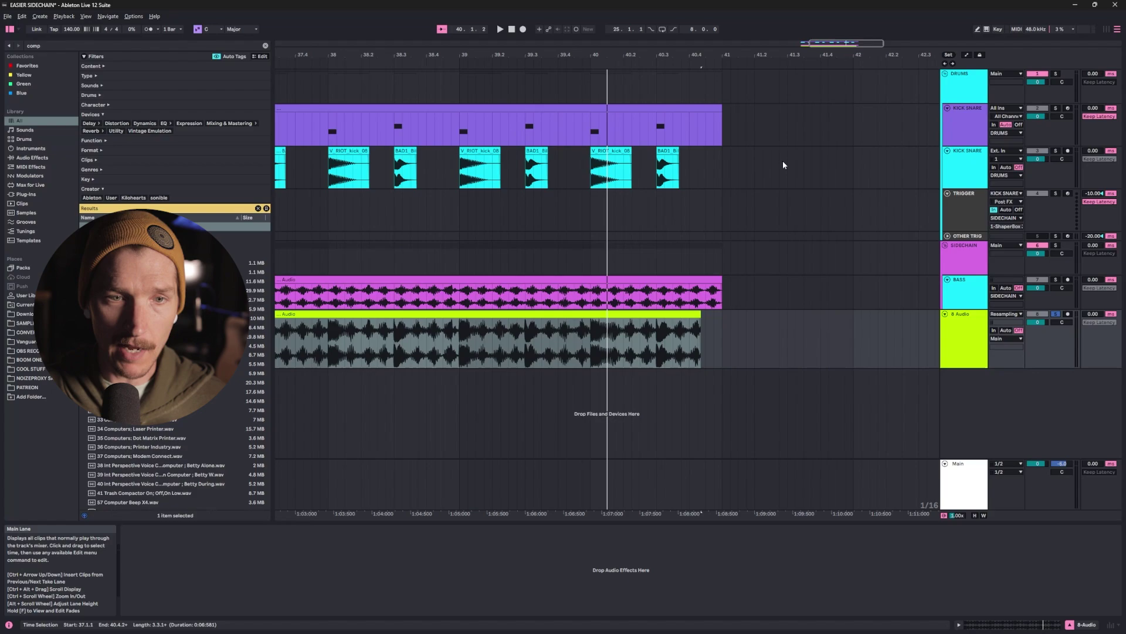
pyautogui.click(969, 166)
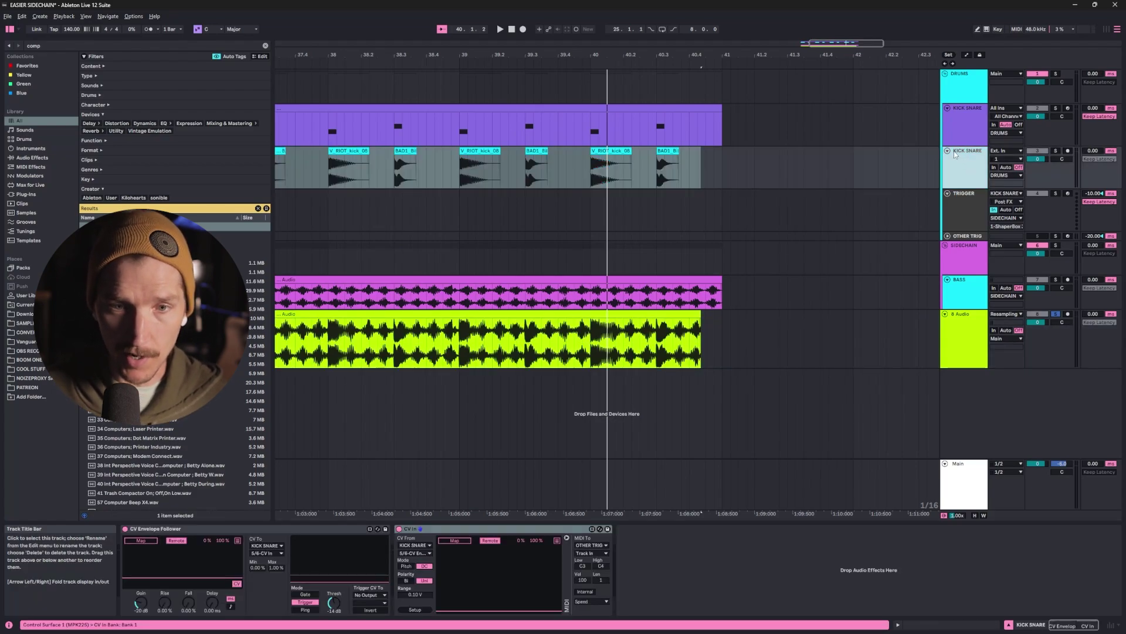
pyautogui.hscroll(-5, 765, 171)
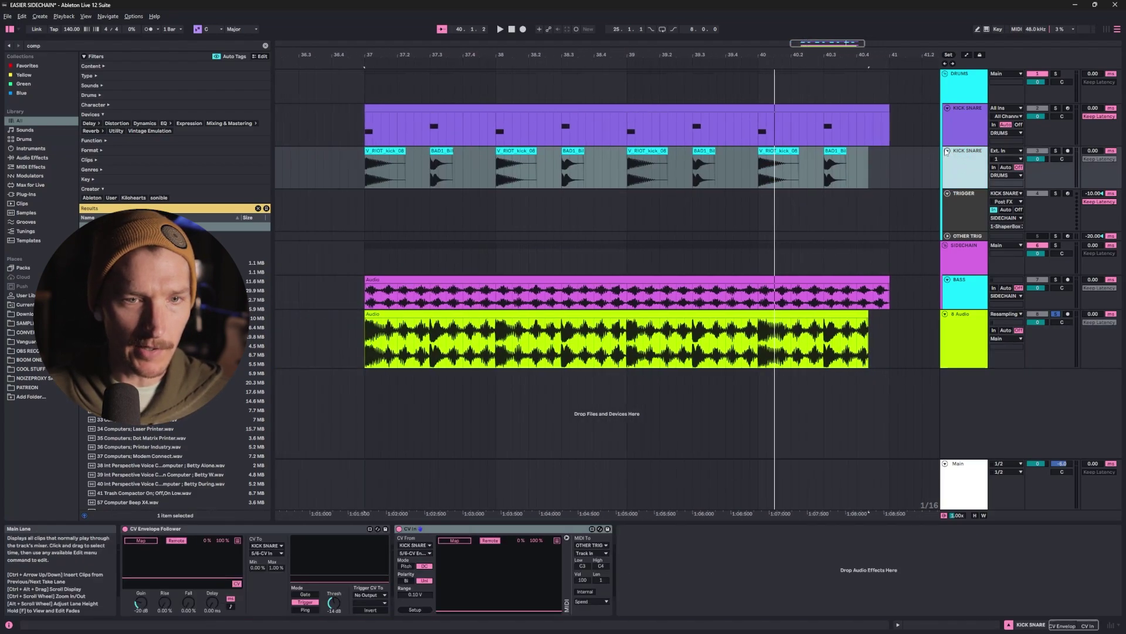
pyautogui.click(961, 120)
# Fold the MIDI KICK SNARE track and insert an empty audio track below KICK SNARE
pyautogui.press('Left')
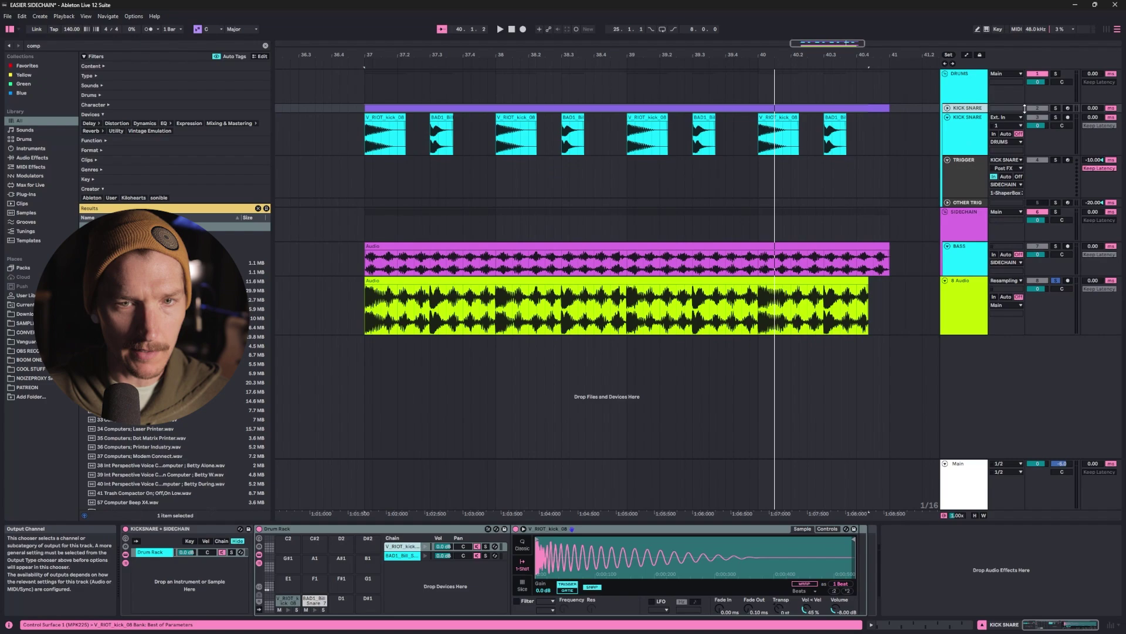
pyautogui.click(950, 128)
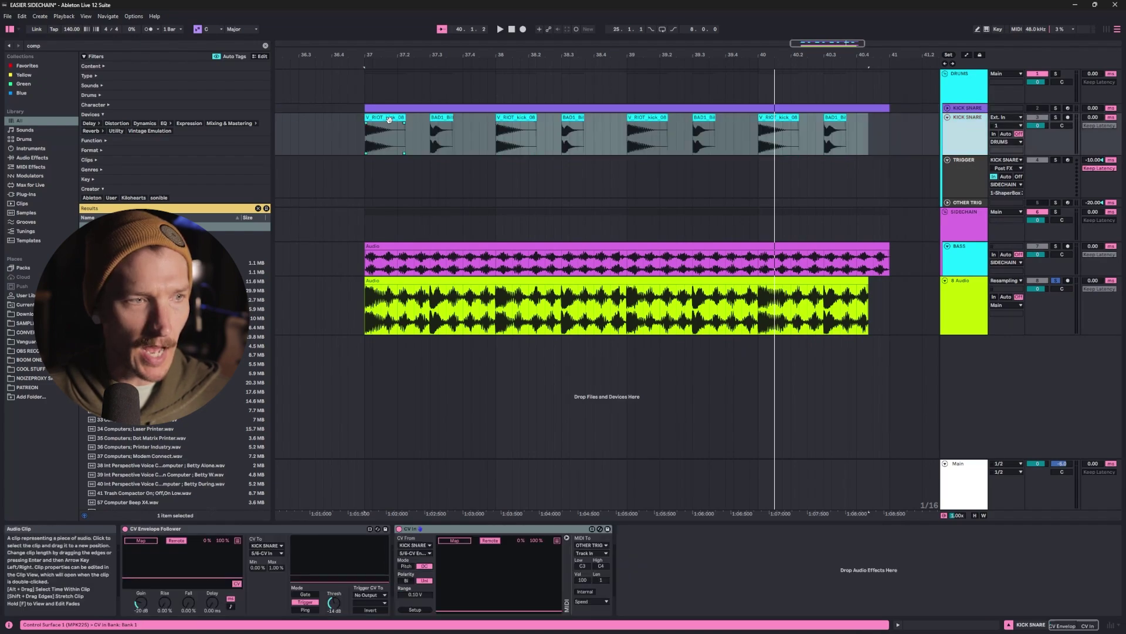
pyautogui.click(965, 136)
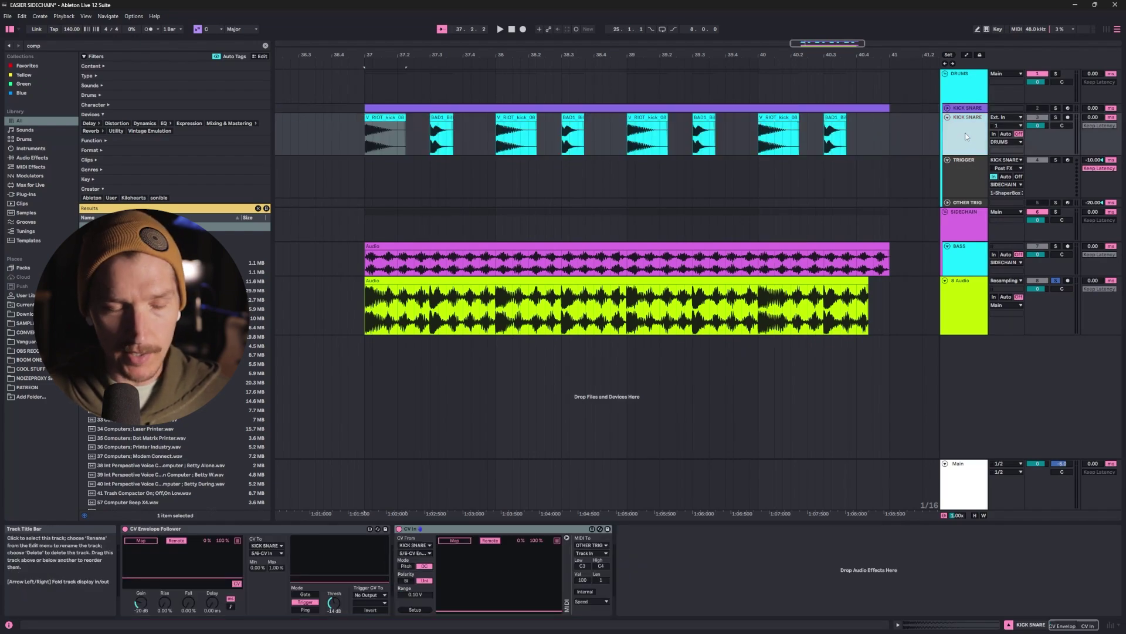
pyautogui.hotkey('ctrl', 't')
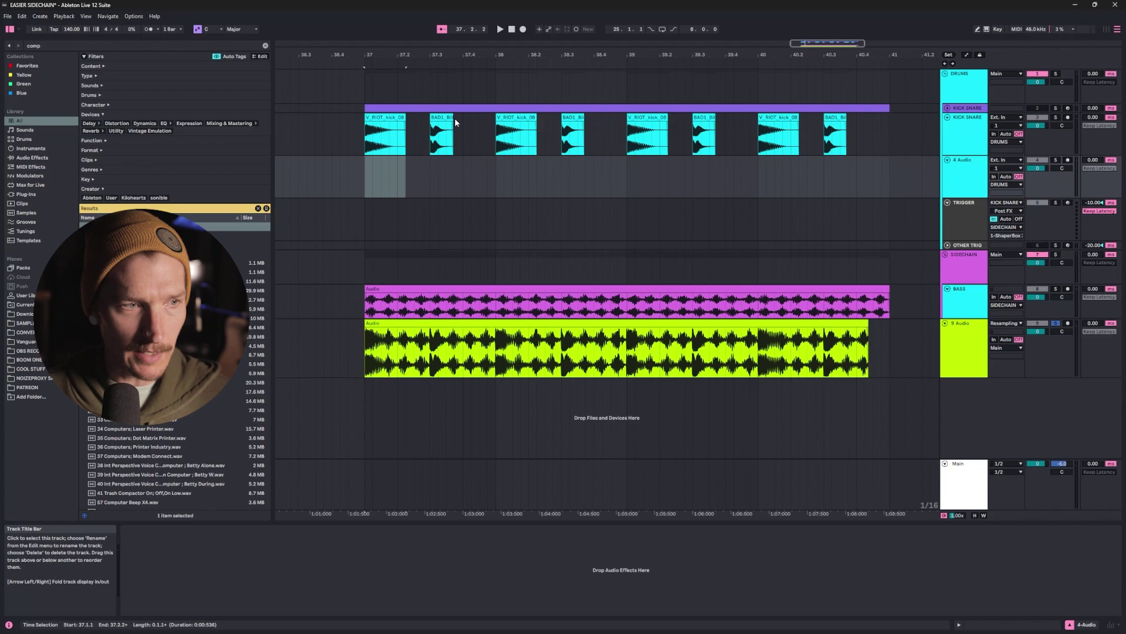
# Move all the BAD1 snare clips down onto the new BAD1 audio track
pyautogui.click(441, 135)
pyautogui.keyDown('shift'); pyautogui.click(578, 135); pyautogui.keyUp('shift')
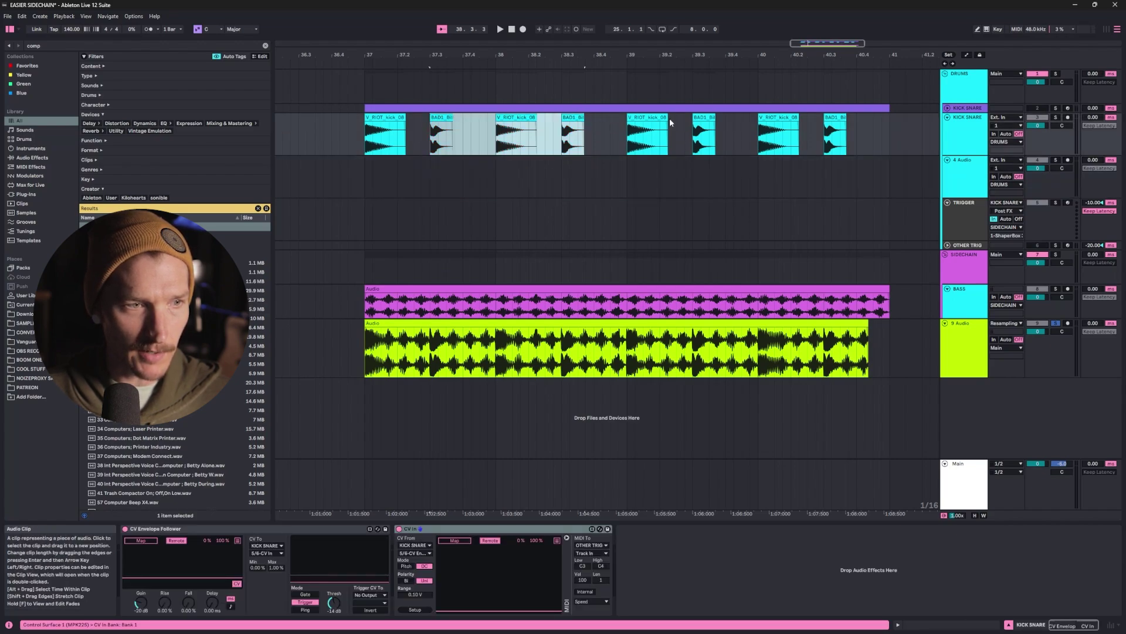
pyautogui.click(434, 119)
pyautogui.moveTo(434, 119); pyautogui.dragTo(442, 171)
pyautogui.moveTo(573, 135); pyautogui.dragTo(572, 176)
pyautogui.moveTo(704, 134); pyautogui.dragTo(704, 176)
pyautogui.moveTo(835, 135); pyautogui.dragTo(835, 176)
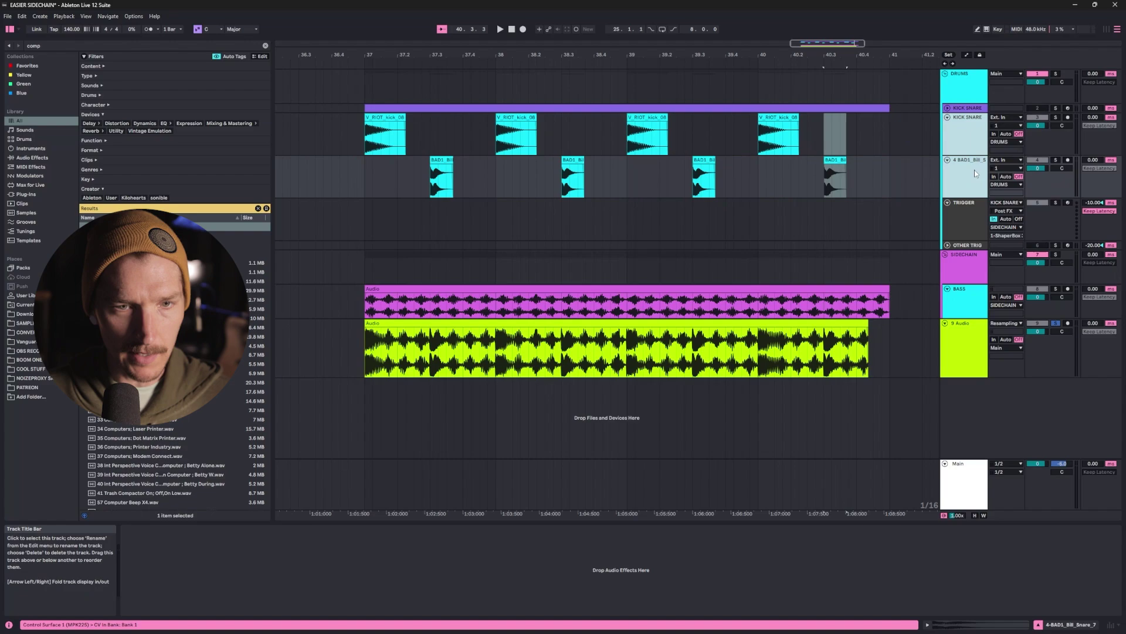
# Group the KICK SNARE and BAD1 tracks and name the group KICK SNARE AUDIO
pyautogui.hotkey('ctrl', 'g')
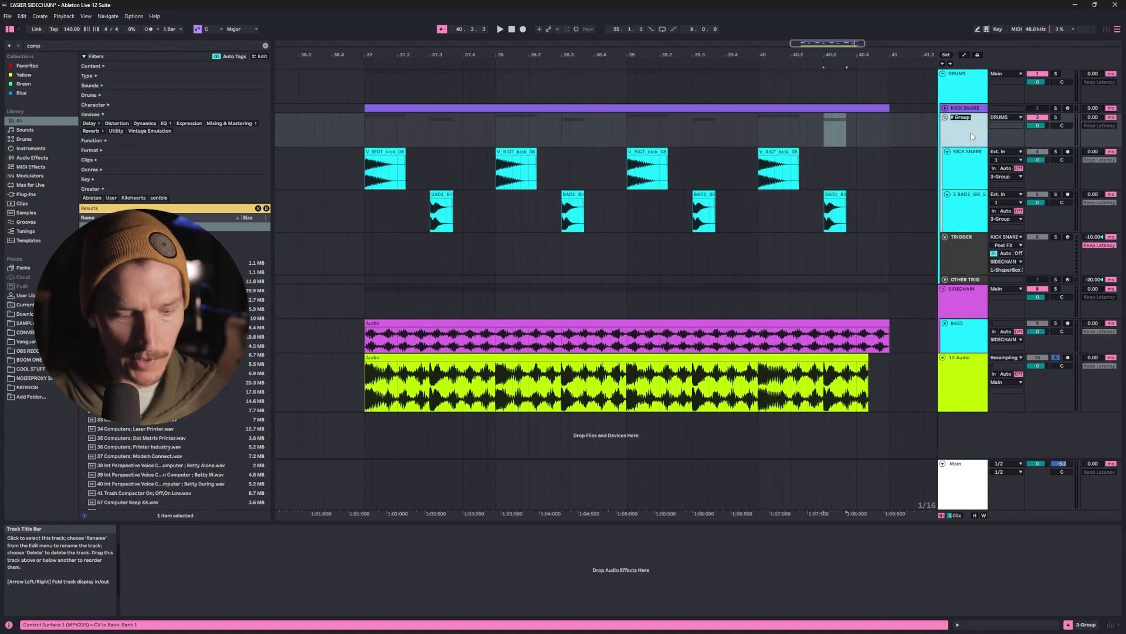
pyautogui.write('KICK SNARE')
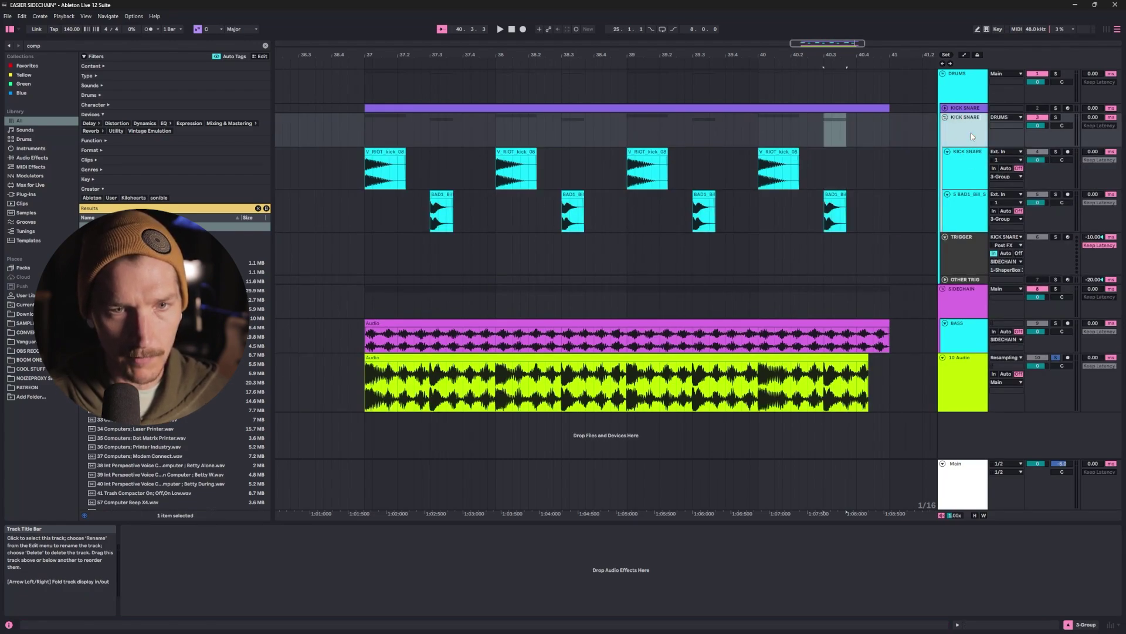
pyautogui.press('Return')
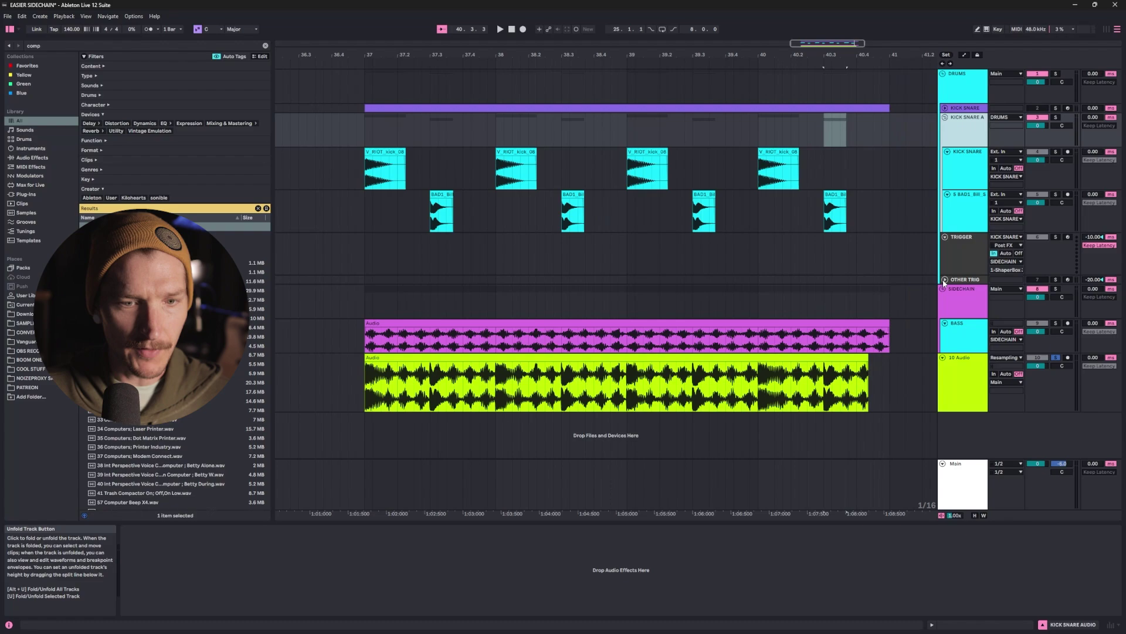
# Unfold OTHER TRIG and show the CV Envelope Follower, then select the drum group track
pyautogui.click(945, 281)
pyautogui.click(960, 284)
pyautogui.click(969, 253)
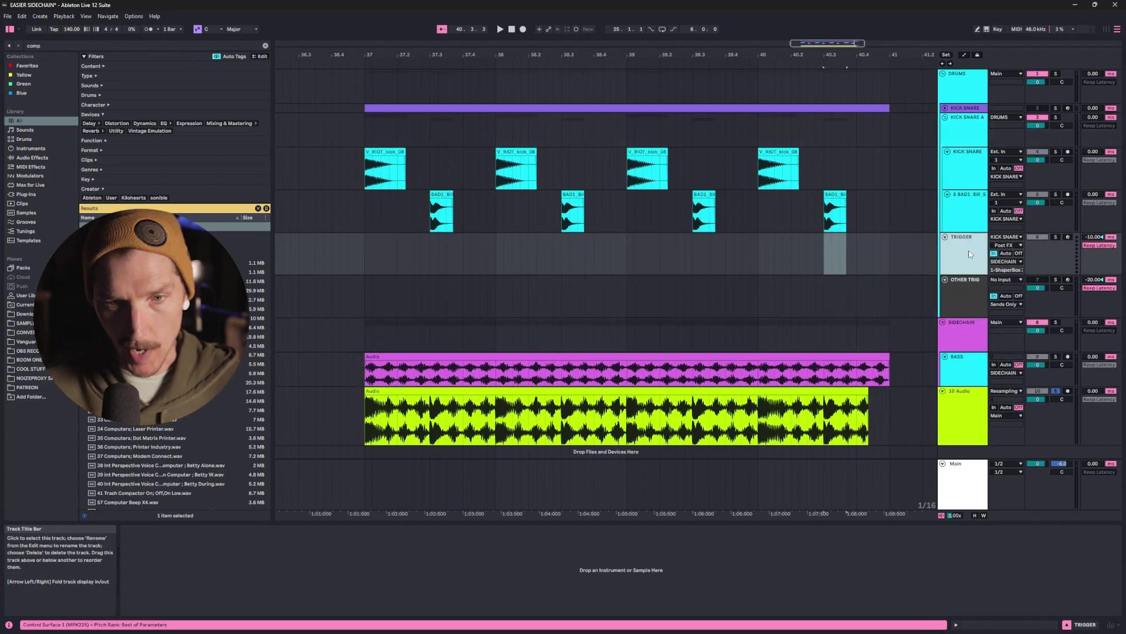
pyautogui.click(966, 167)
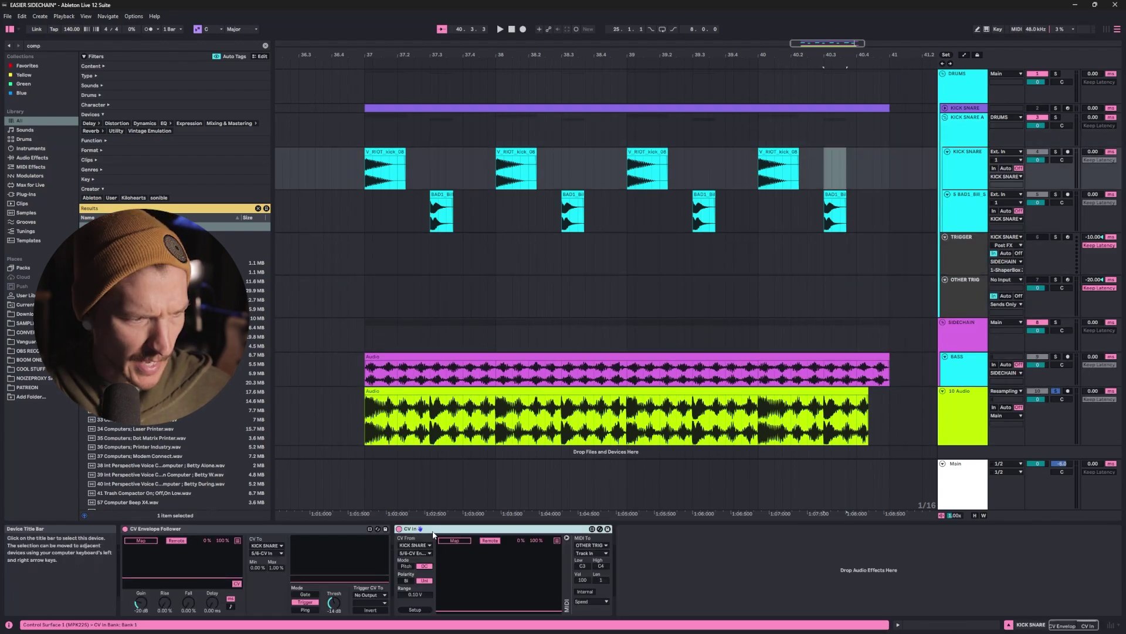
pyautogui.click(369, 527)
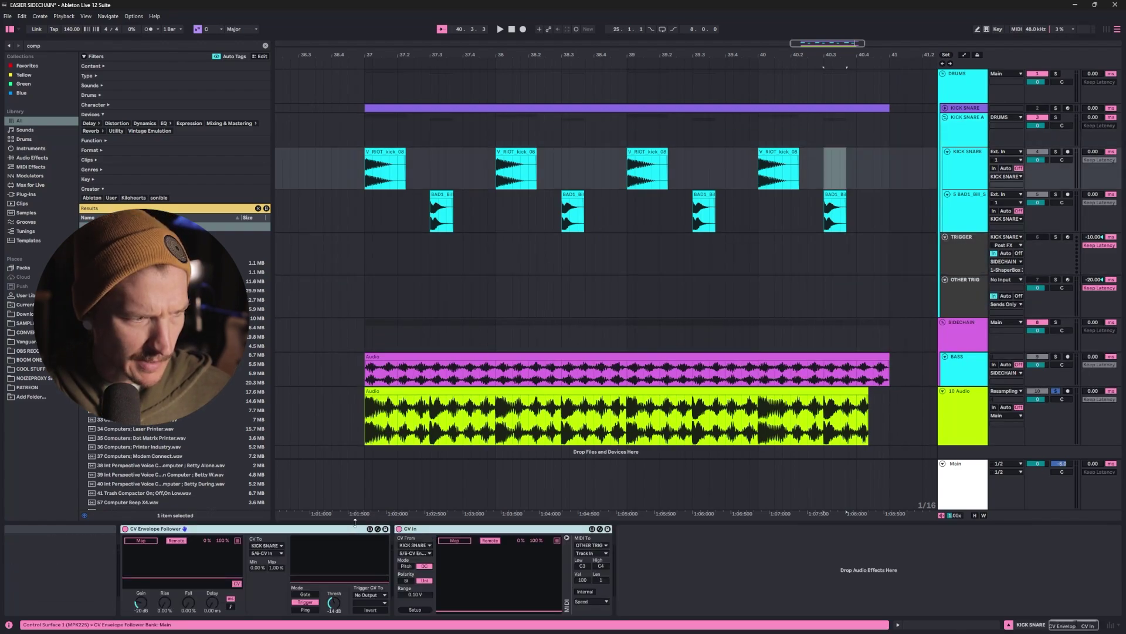
pyautogui.click(952, 138)
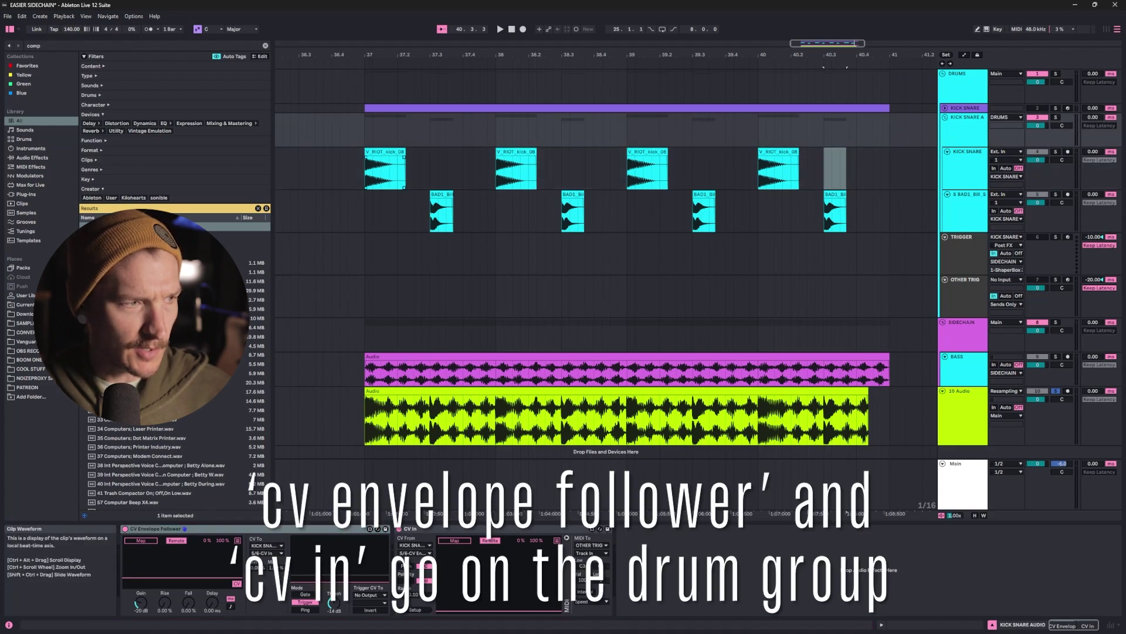
# Browse the Packs list in the library browser
pyautogui.click(20, 269)
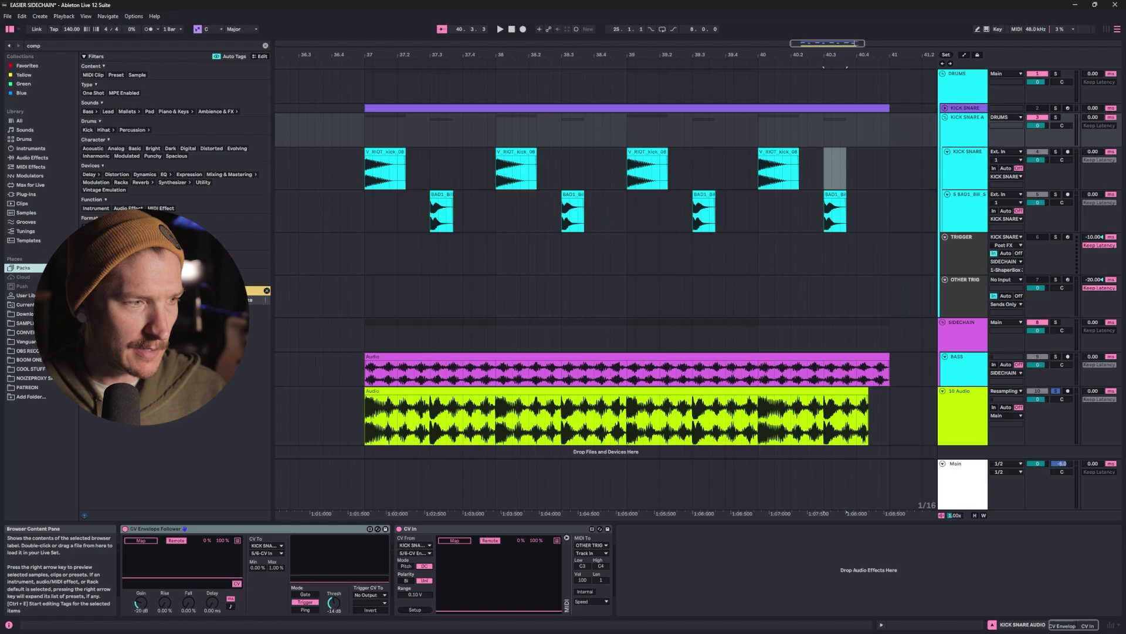
pyautogui.click(26, 269)
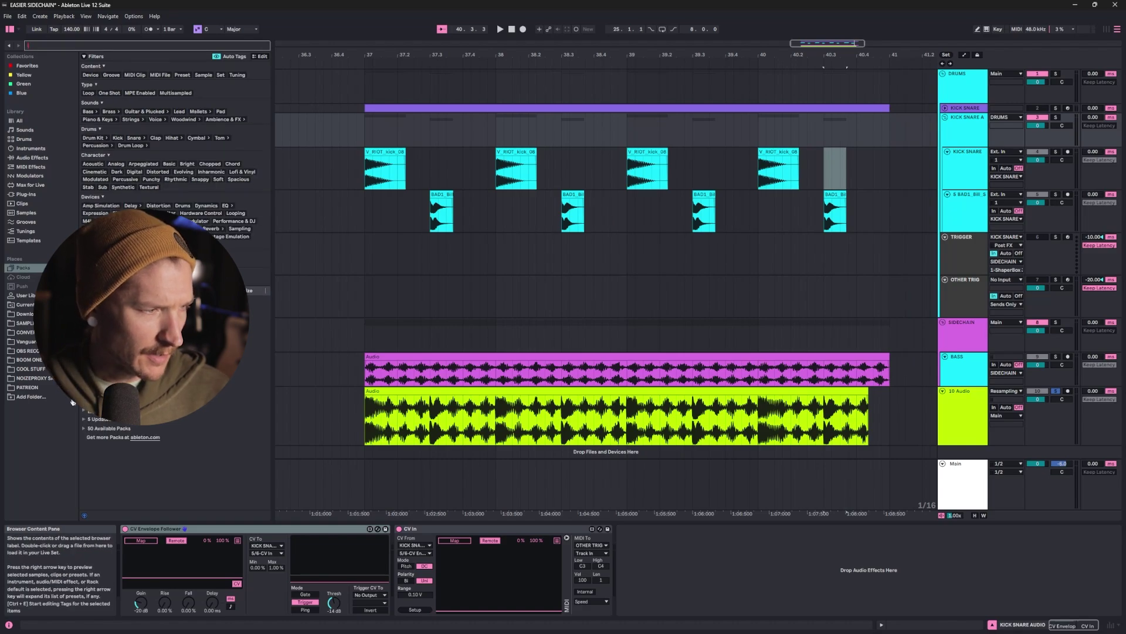
pyautogui.click(81, 428)
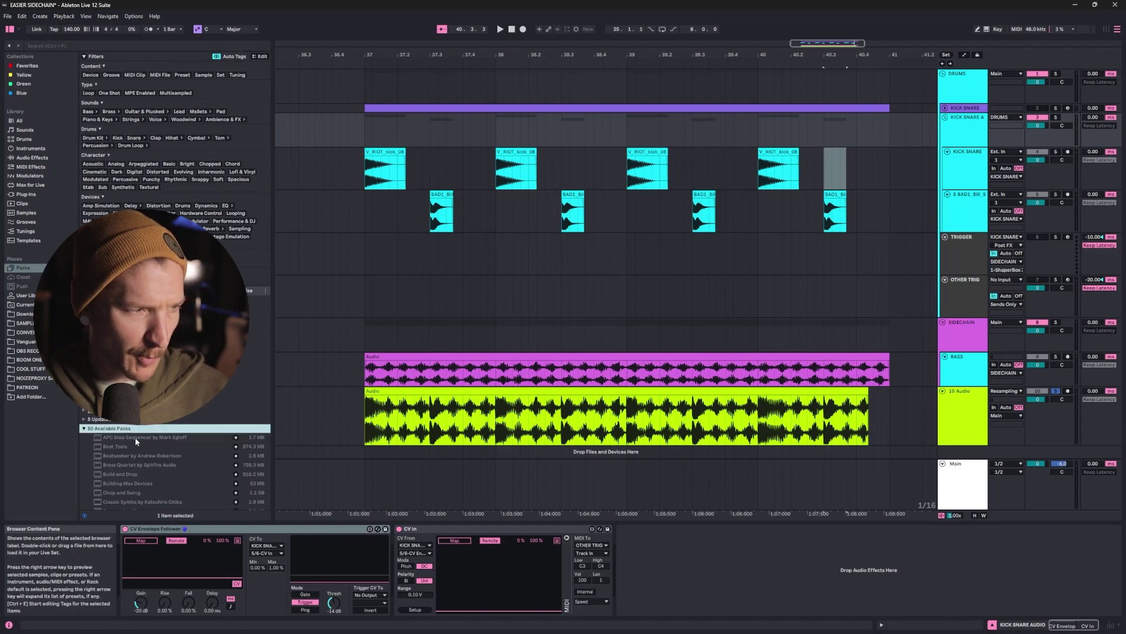
pyautogui.scroll(5, 139, 432)
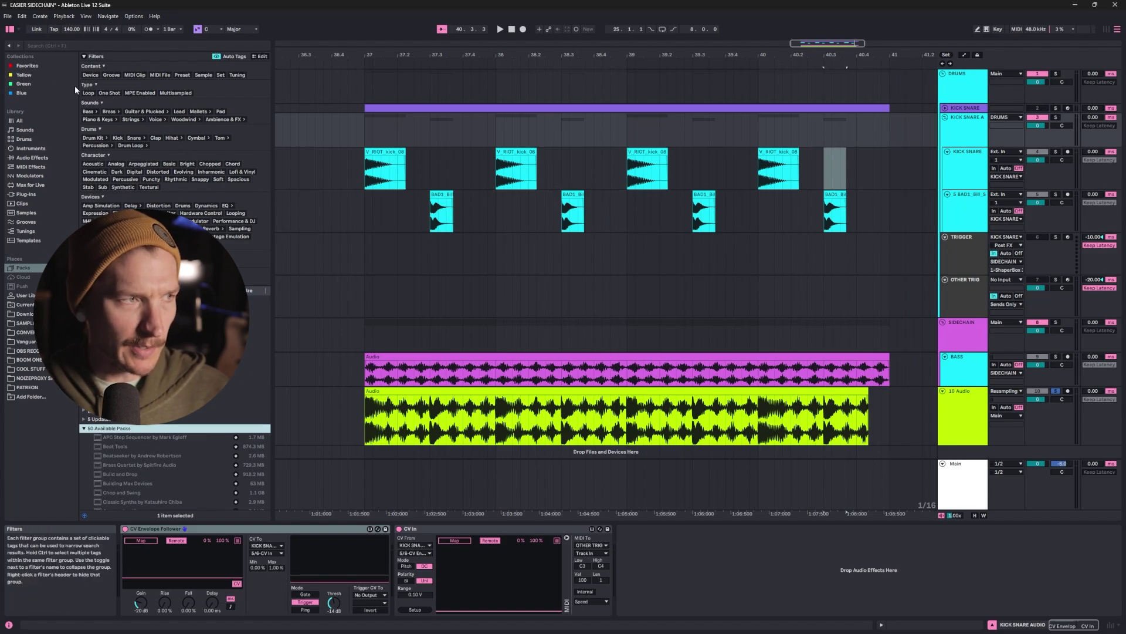
# Search the browser for 'cv' and select the drum group's CV In device
pyautogui.click(87, 50)
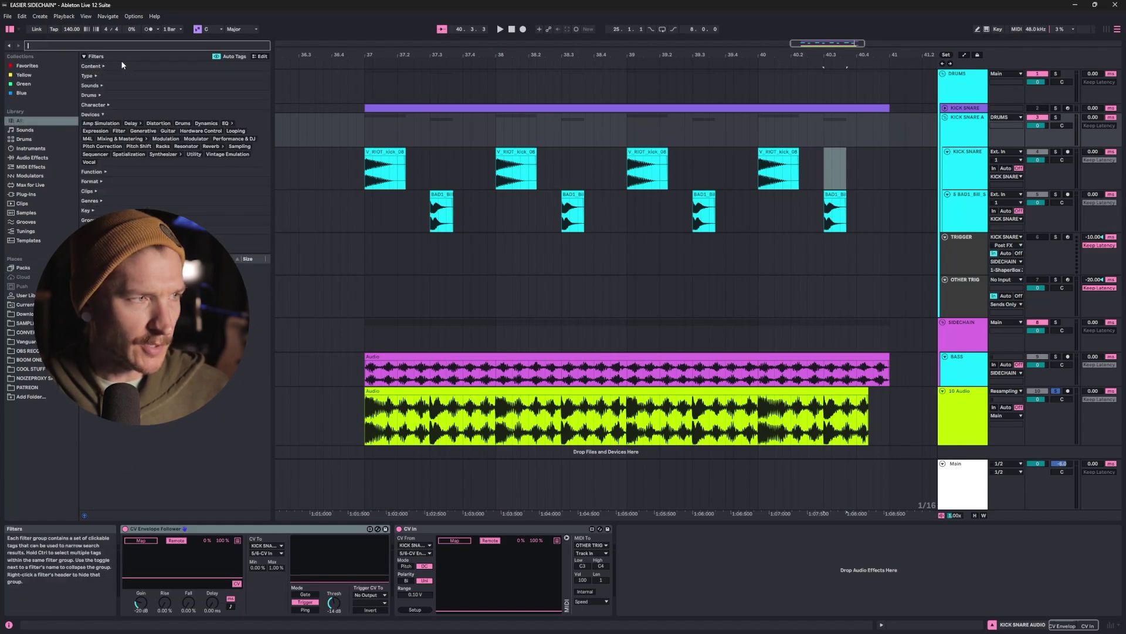
pyautogui.write('cv')
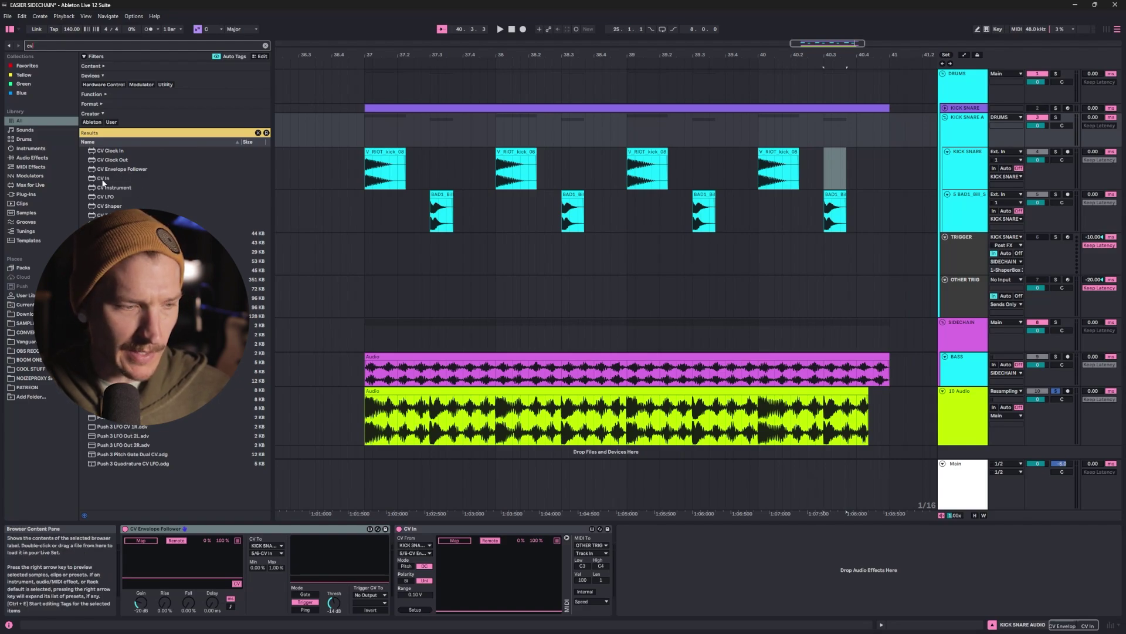
pyautogui.click(431, 529)
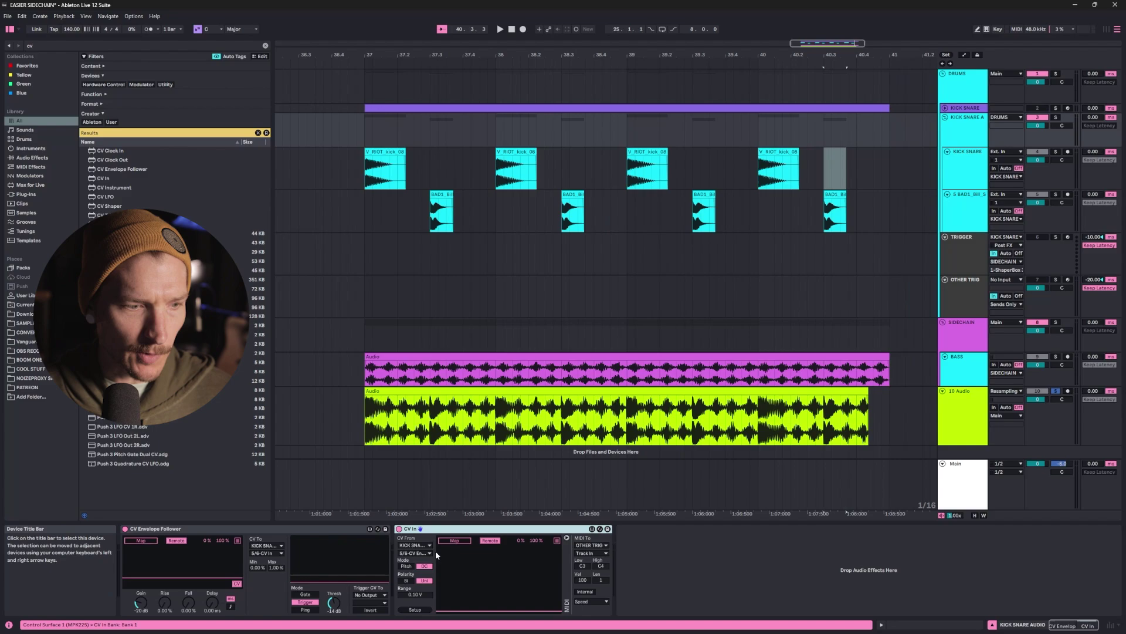
pyautogui.press('Up')
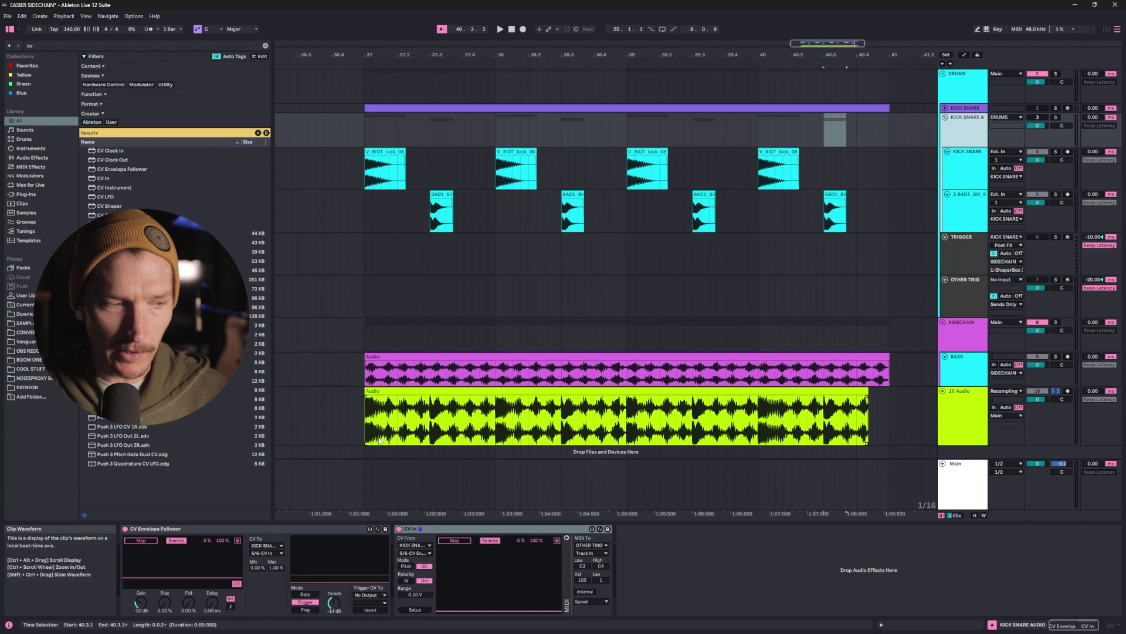
# Send the CV Envelope Follower's output to KICK SNARE AUDIO on 5/6-CV In
pyautogui.click(248, 536)
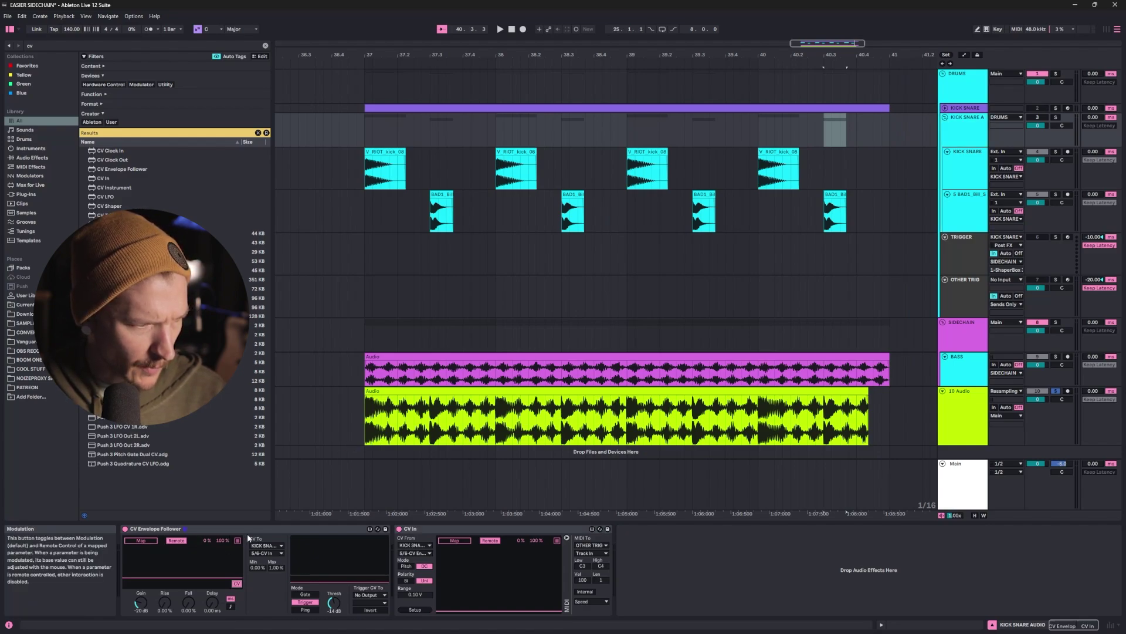
pyautogui.click(267, 545)
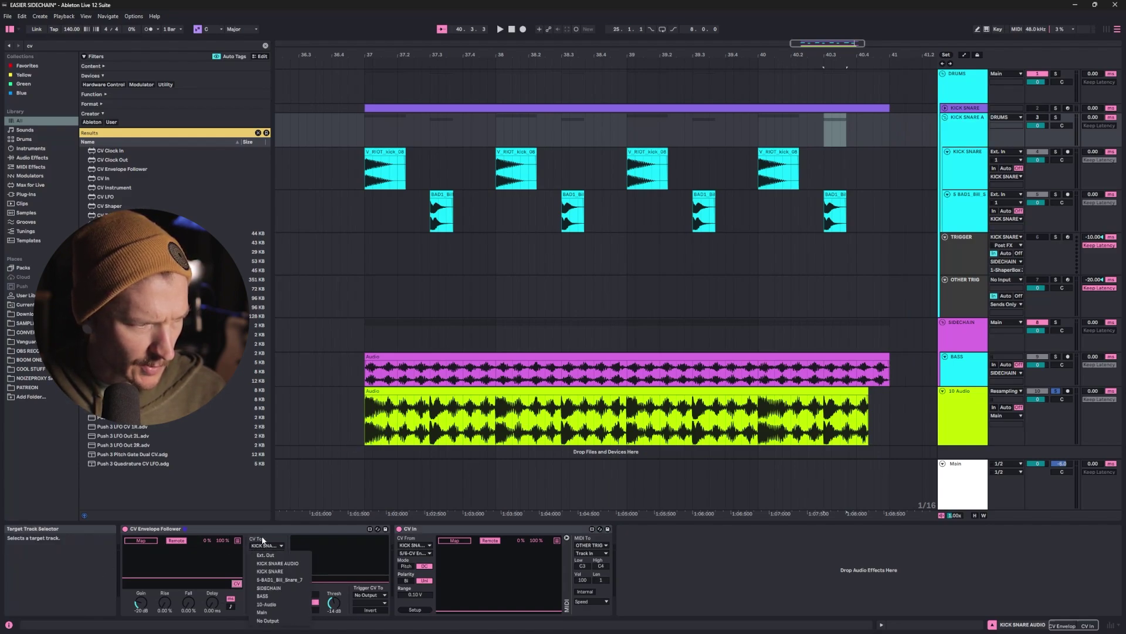
pyautogui.click(286, 562)
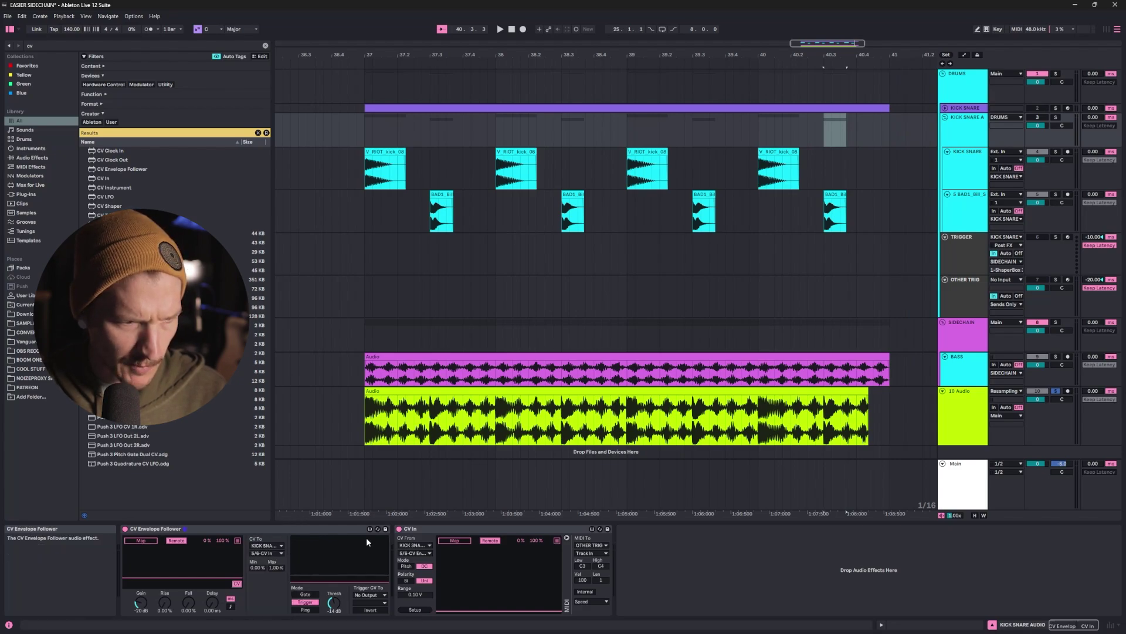
pyautogui.click(274, 554)
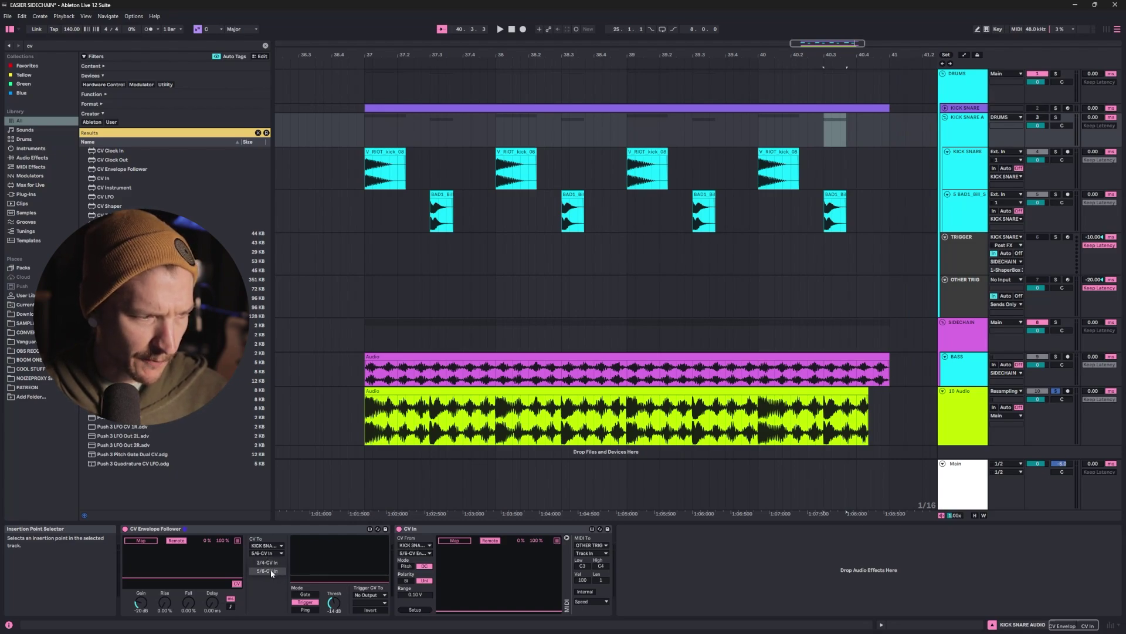
pyautogui.click(268, 571)
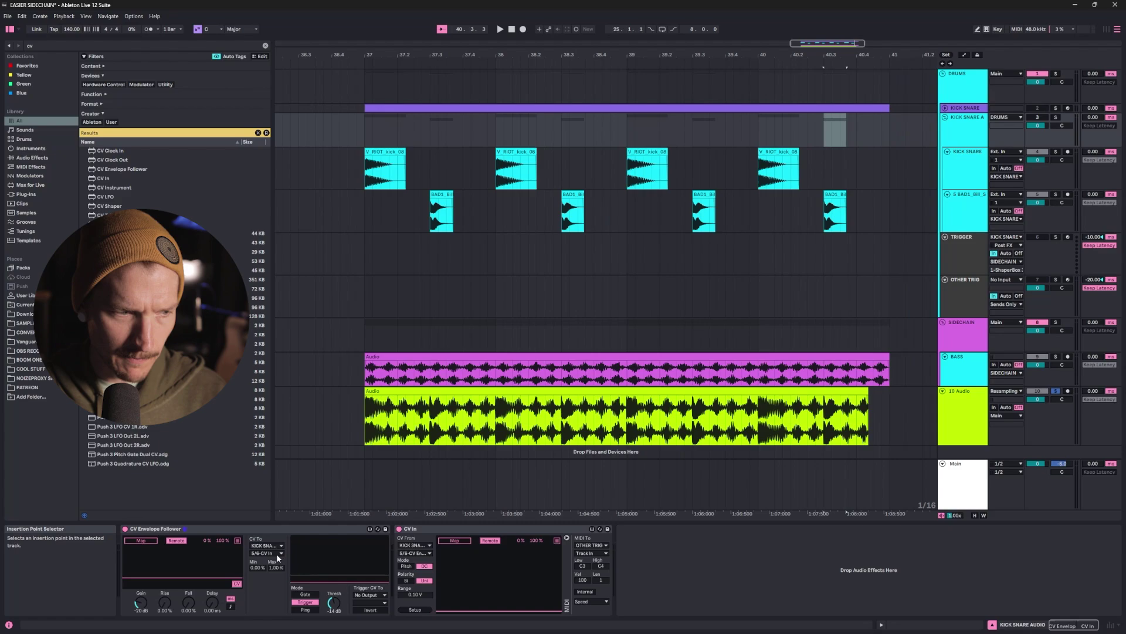
# Set the envelope's Max to 100 % and raise its Gain to 0 dB
pyautogui.click(259, 568)
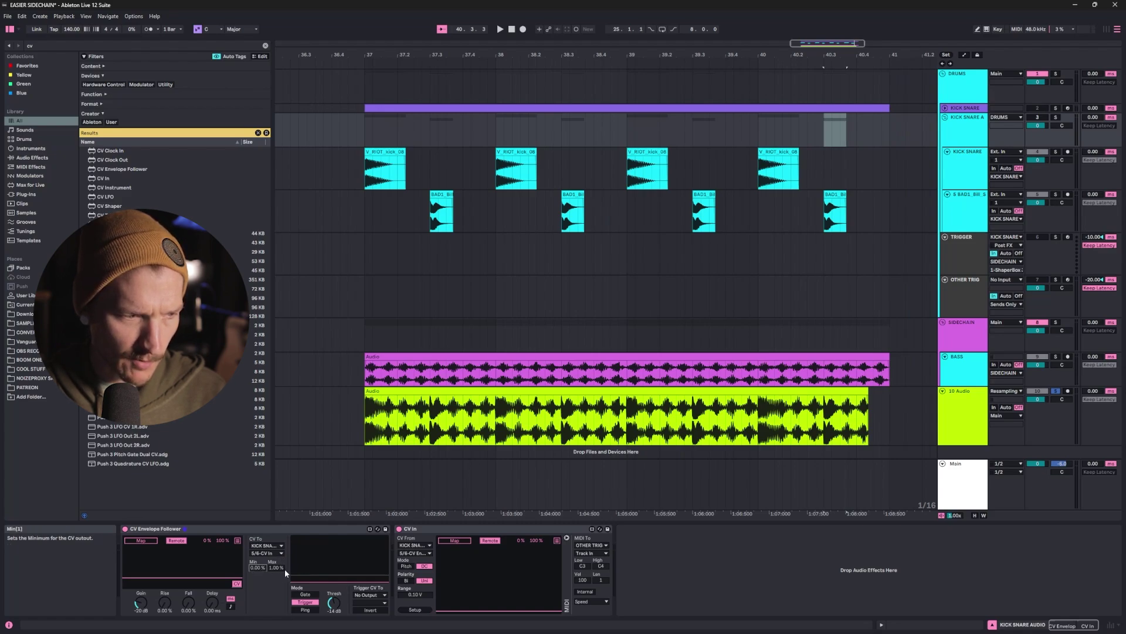
pyautogui.click(276, 566)
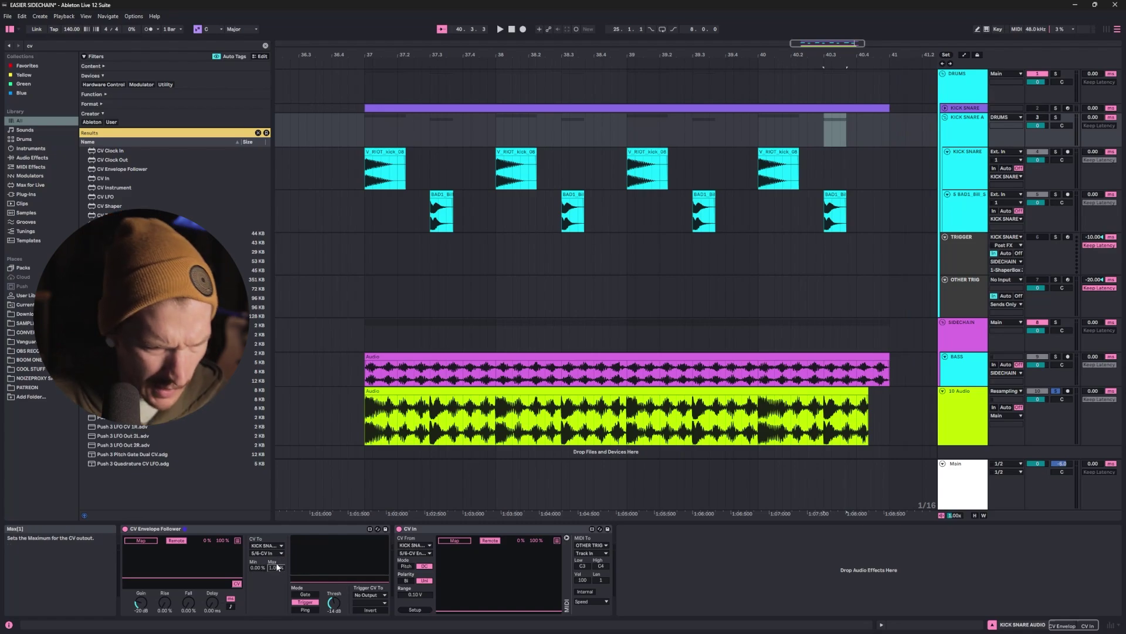
pyautogui.write('100')
pyautogui.press('Return')
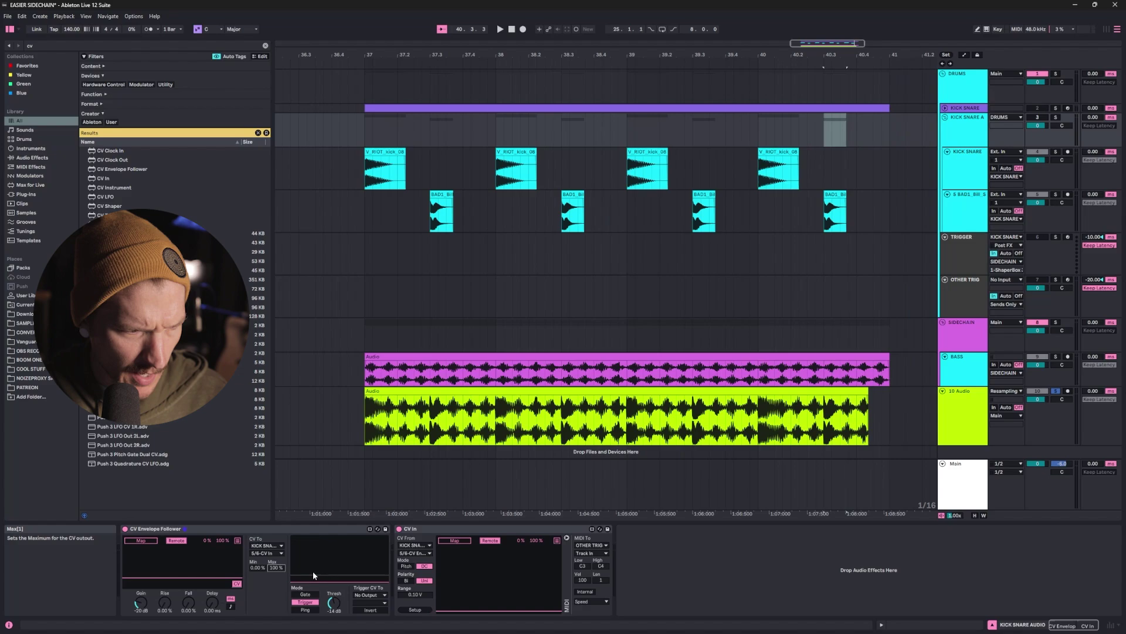
pyautogui.moveTo(139, 600); pyautogui.dragTo(129, 602)
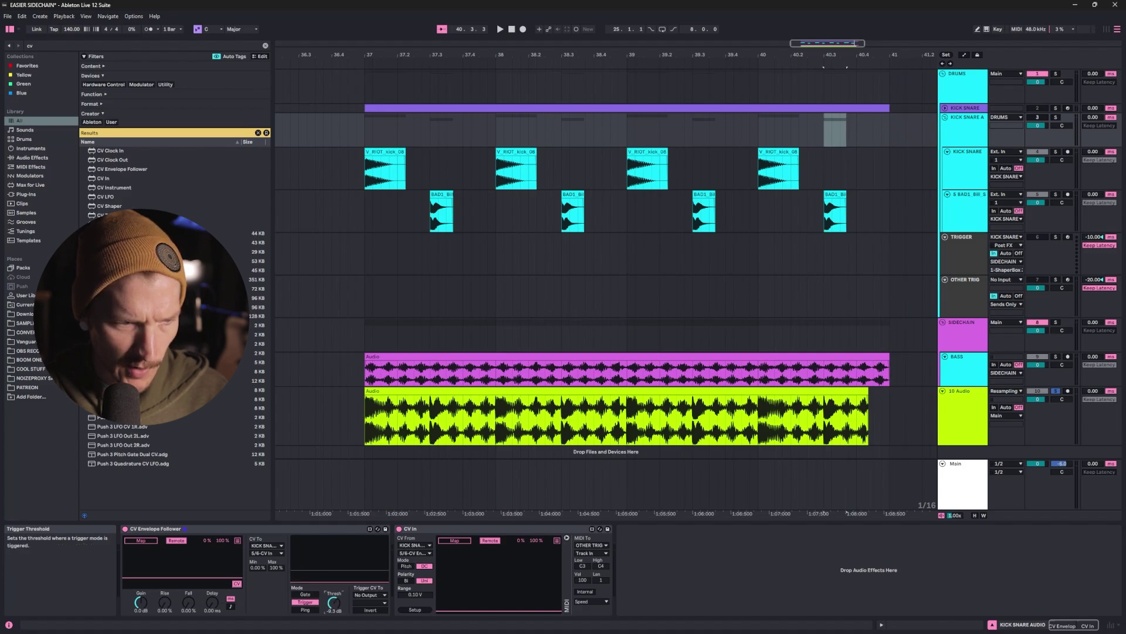
# Raise the trigger threshold to -9.1 dB and loop four drum bars from bar 37
pyautogui.moveTo(333, 603); pyautogui.dragTo(333, 587)
pyautogui.press('space')
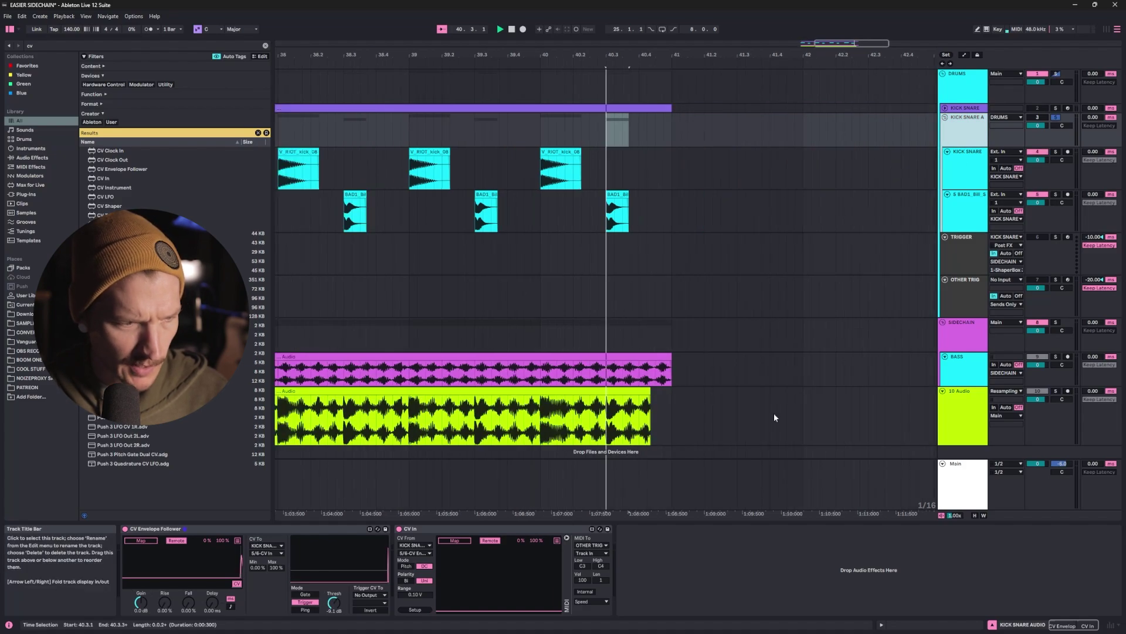
pyautogui.click(967, 124)
pyautogui.hotkey('ctrl', 'l')
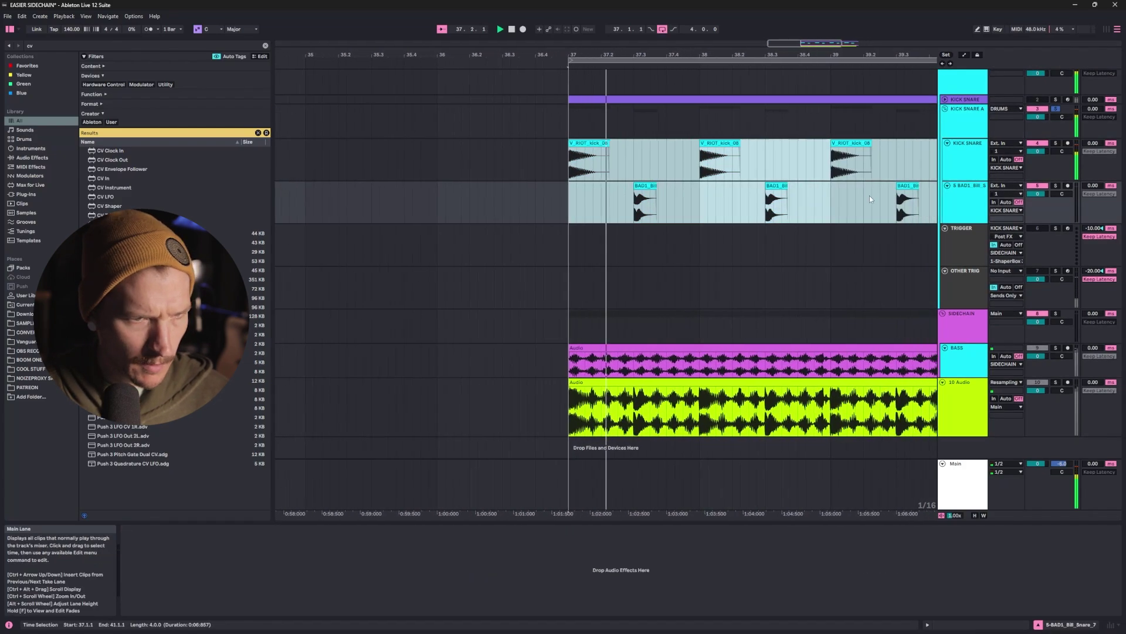
# Fine-tune the envelope follower's trigger threshold down to about -13 dB while the loop plays
pyautogui.click(966, 124)
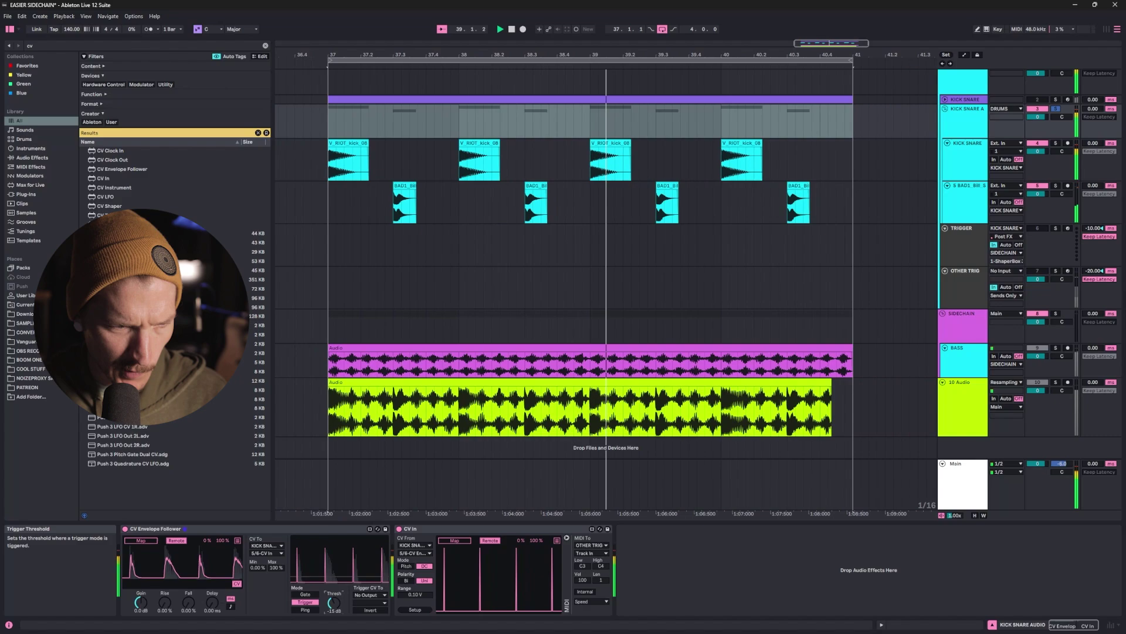
pyautogui.moveTo(334, 602); pyautogui.dragTo(333, 585)
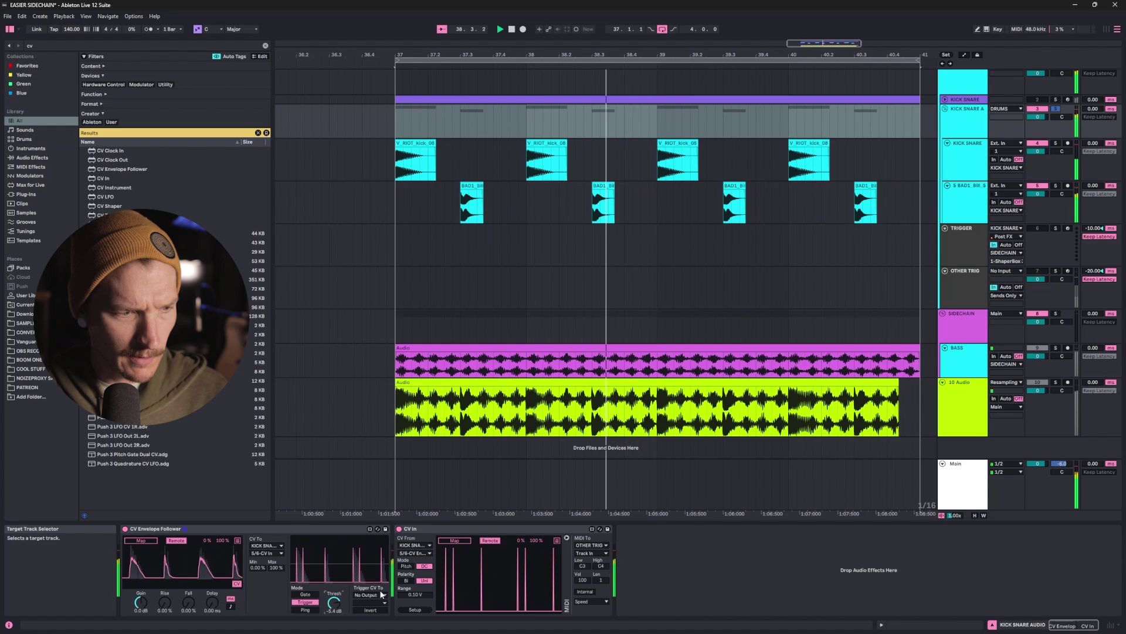
pyautogui.moveTo(334, 603); pyautogui.dragTo(334, 623)
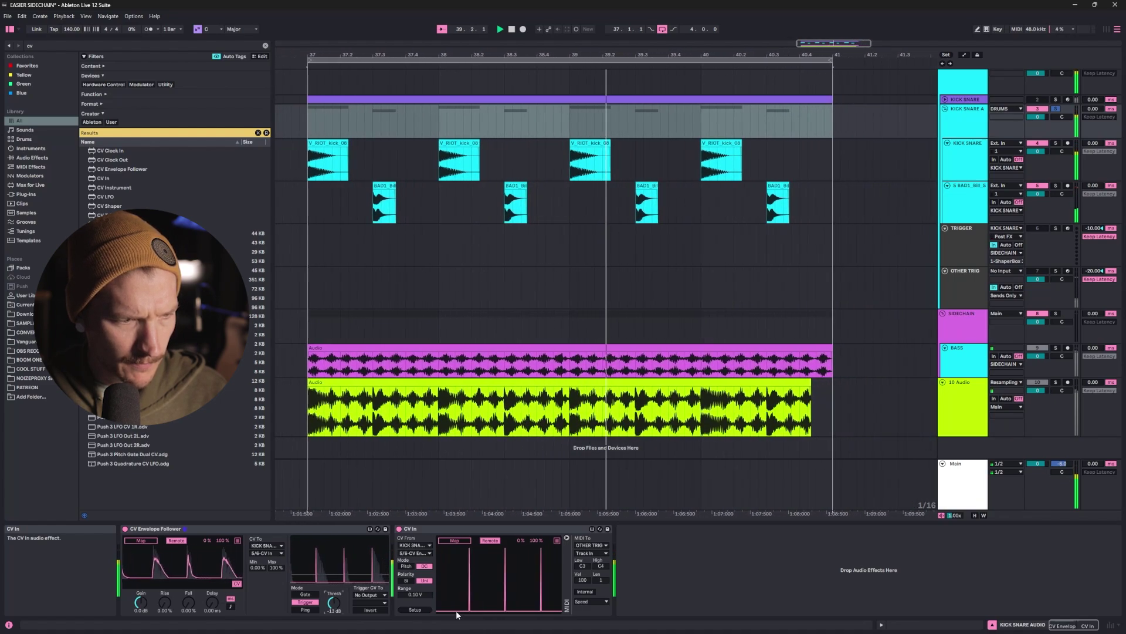
# Set CV In to take CV from KICK SNARE AUDIO's 5/6 CV Envelope Follower
pyautogui.click(434, 528)
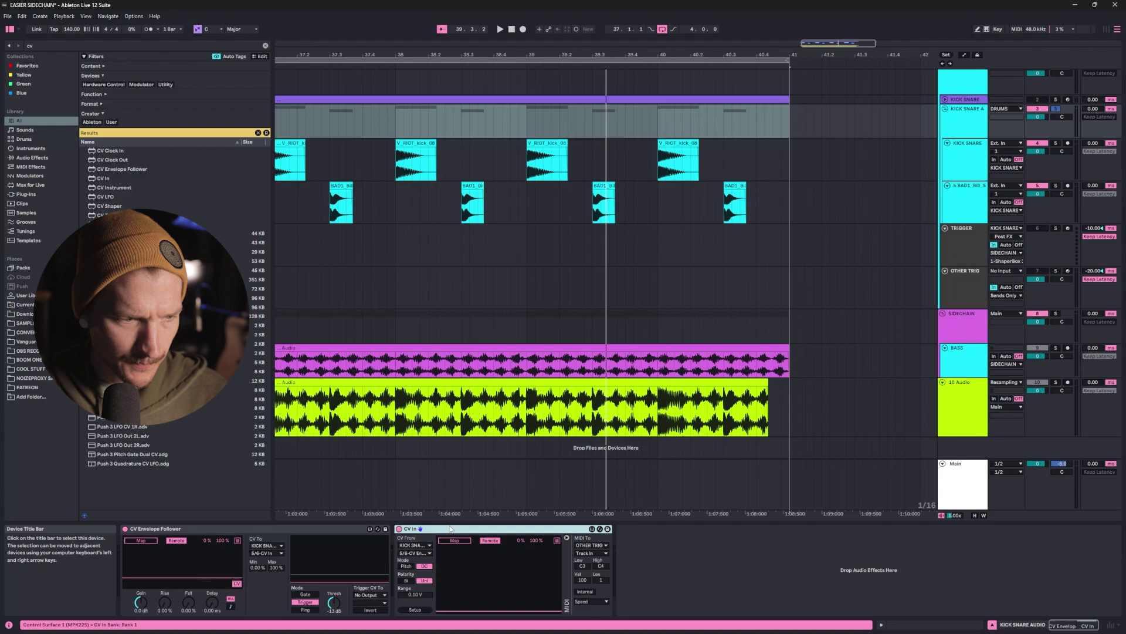
pyautogui.click(417, 545)
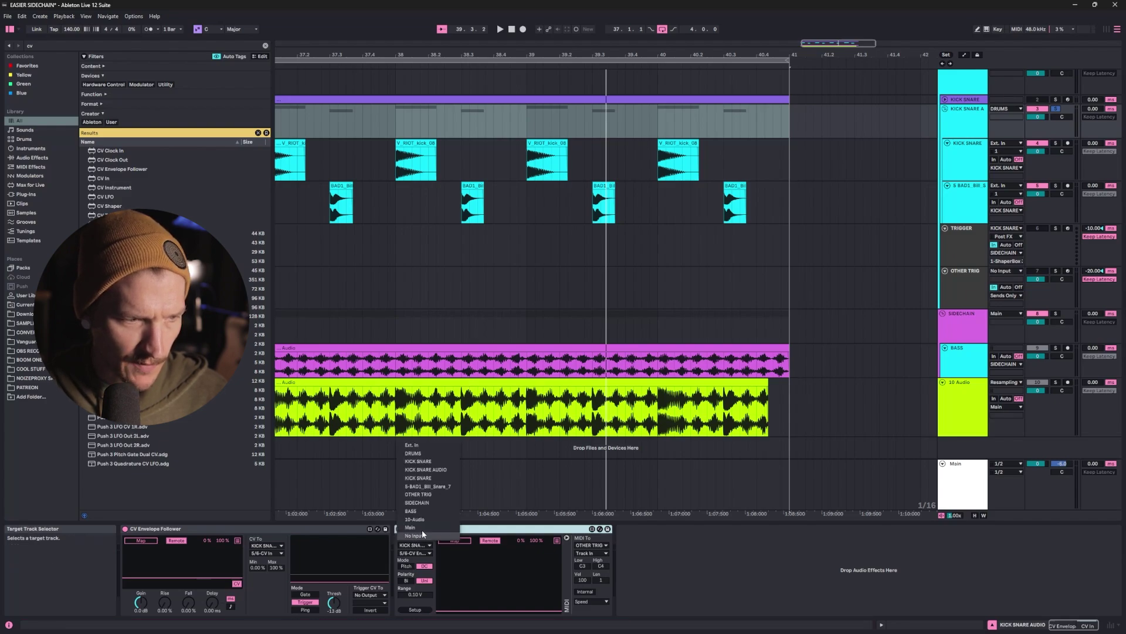
pyautogui.click(438, 469)
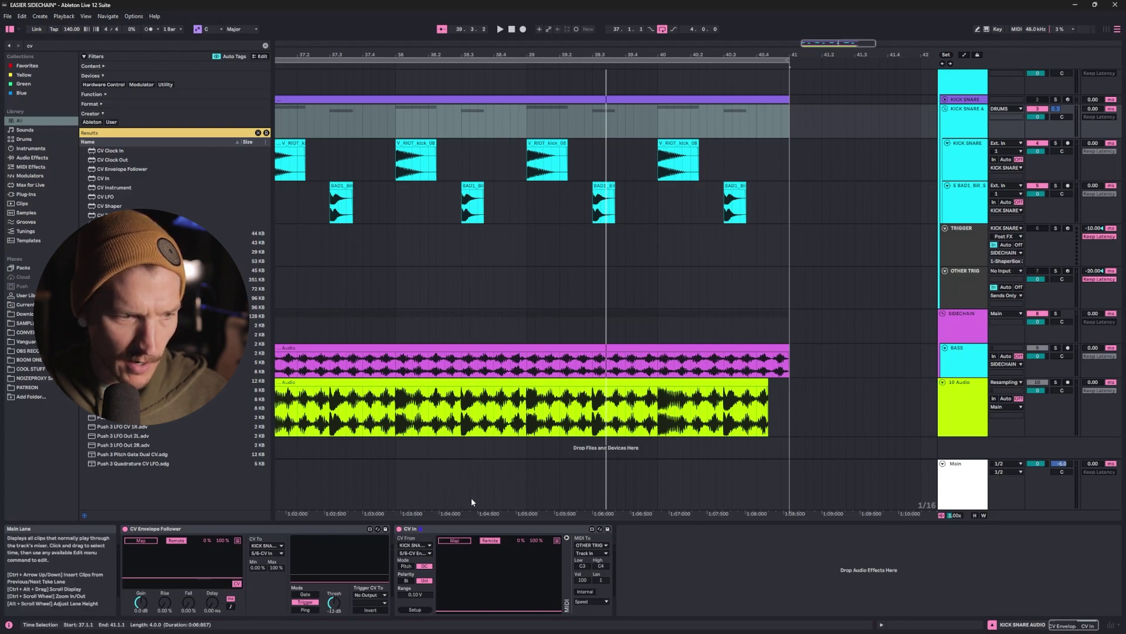
pyautogui.click(433, 553)
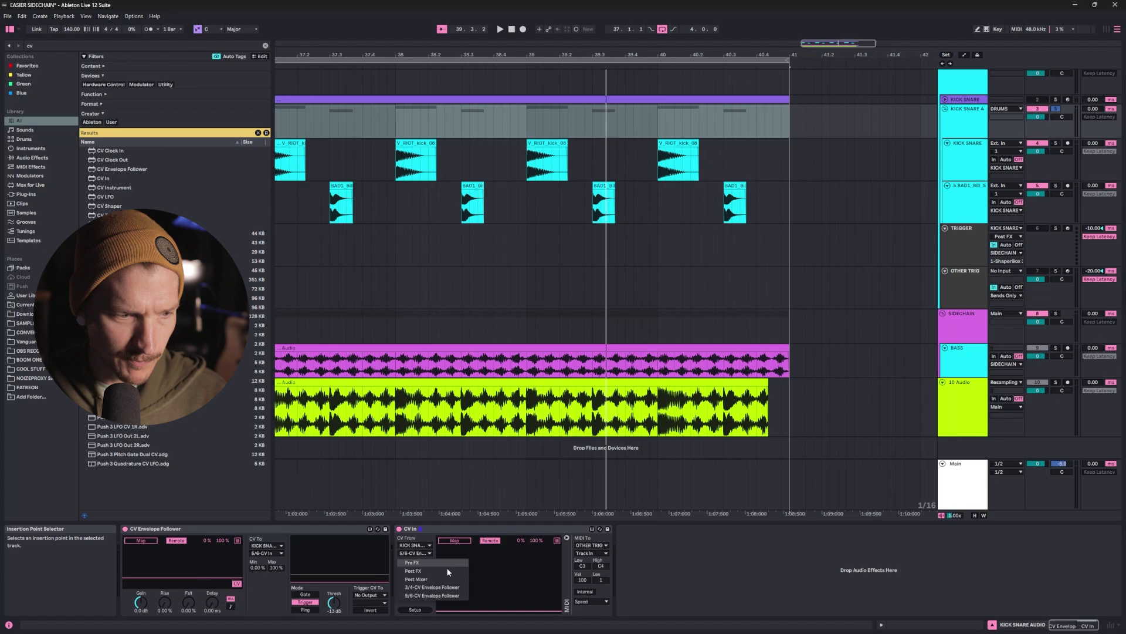
pyautogui.click(443, 594)
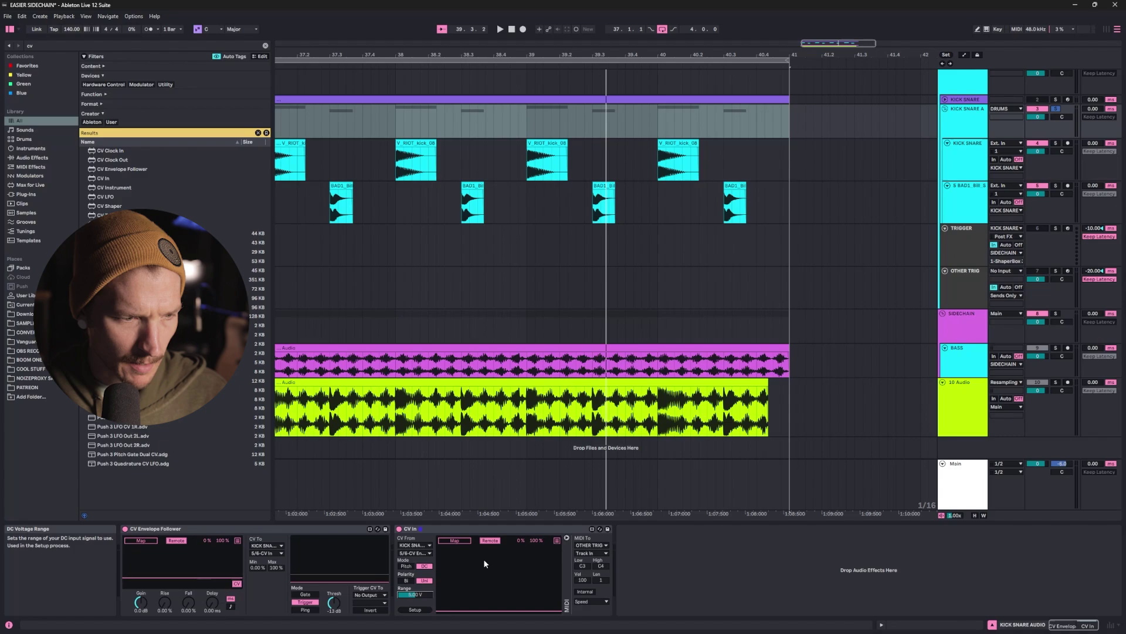
# Play the loop and keep OTHER TRIG as CV In's MIDI destination
pyautogui.press('space')
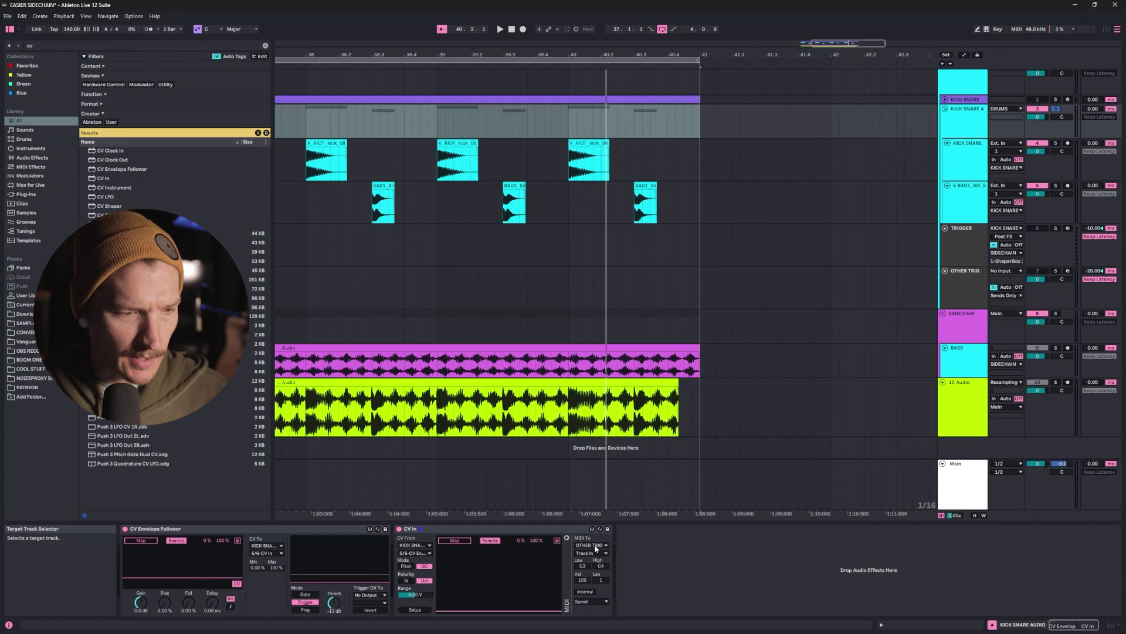
pyautogui.click(594, 544)
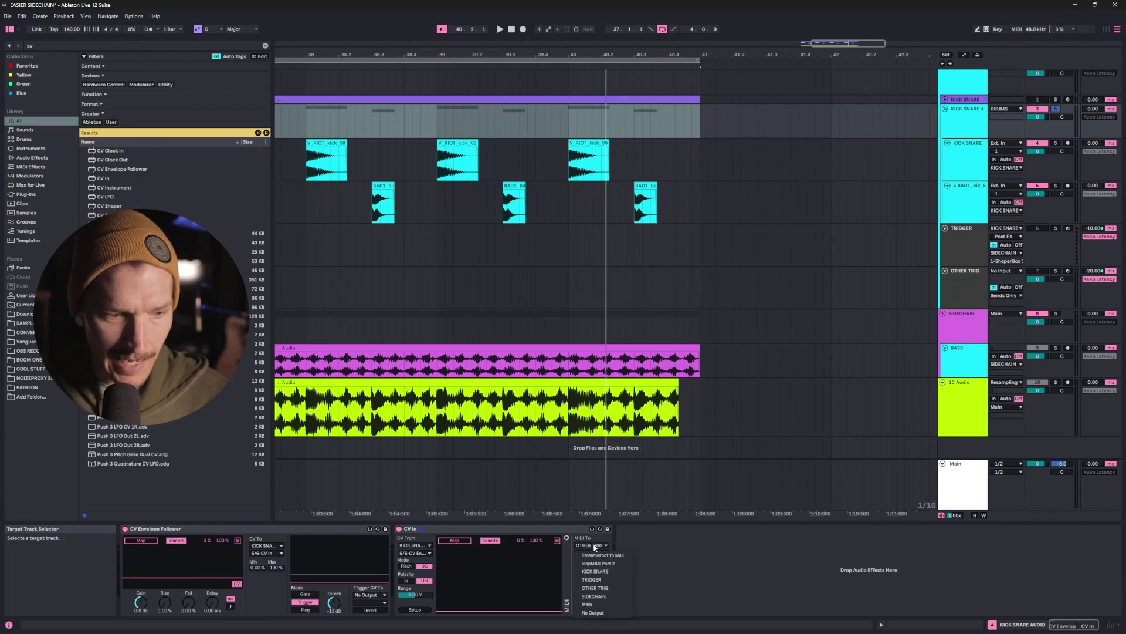
pyautogui.click(604, 588)
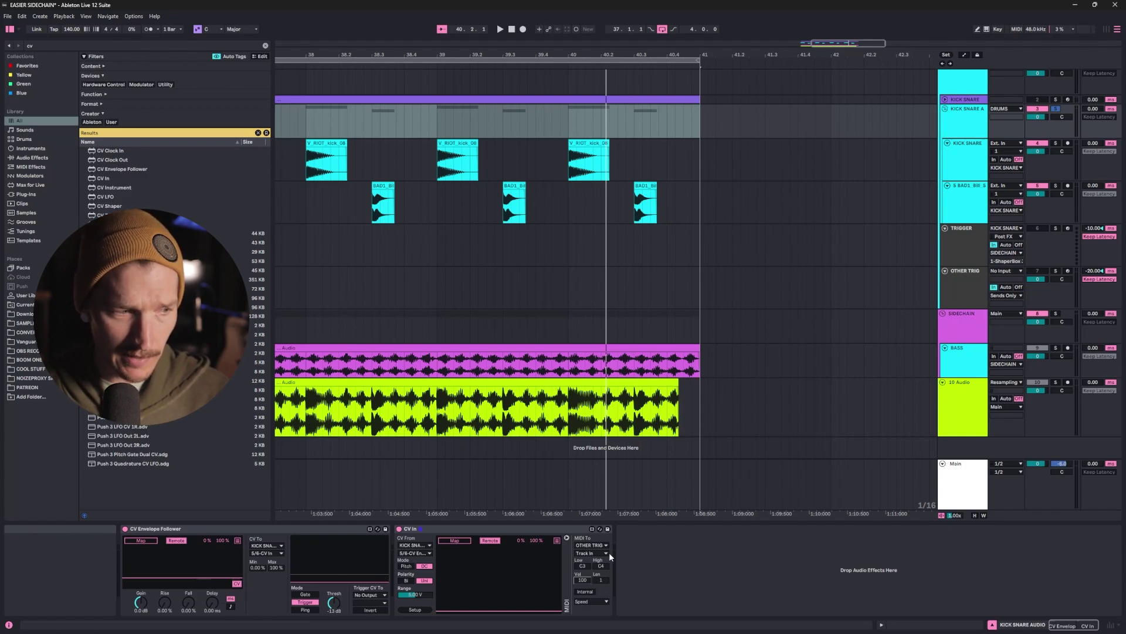
# Search the browser for 'midi' effects and fold away OTHER TRIG's Operator device
pyautogui.click(973, 276)
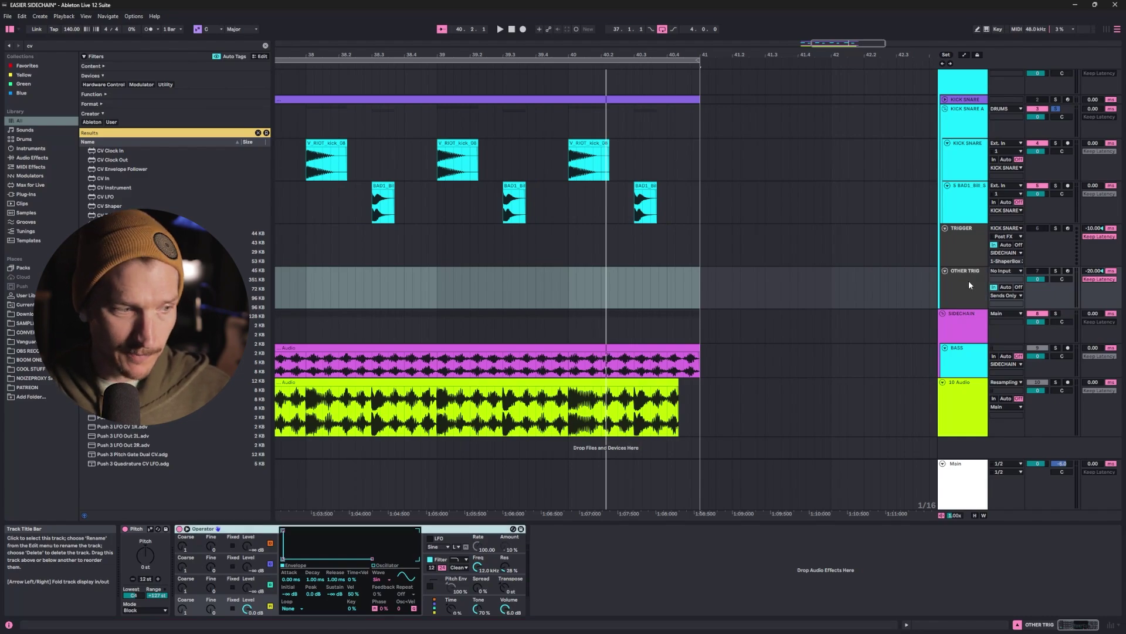
pyautogui.hotkey('ctrl', 'f')
pyautogui.write('midi')
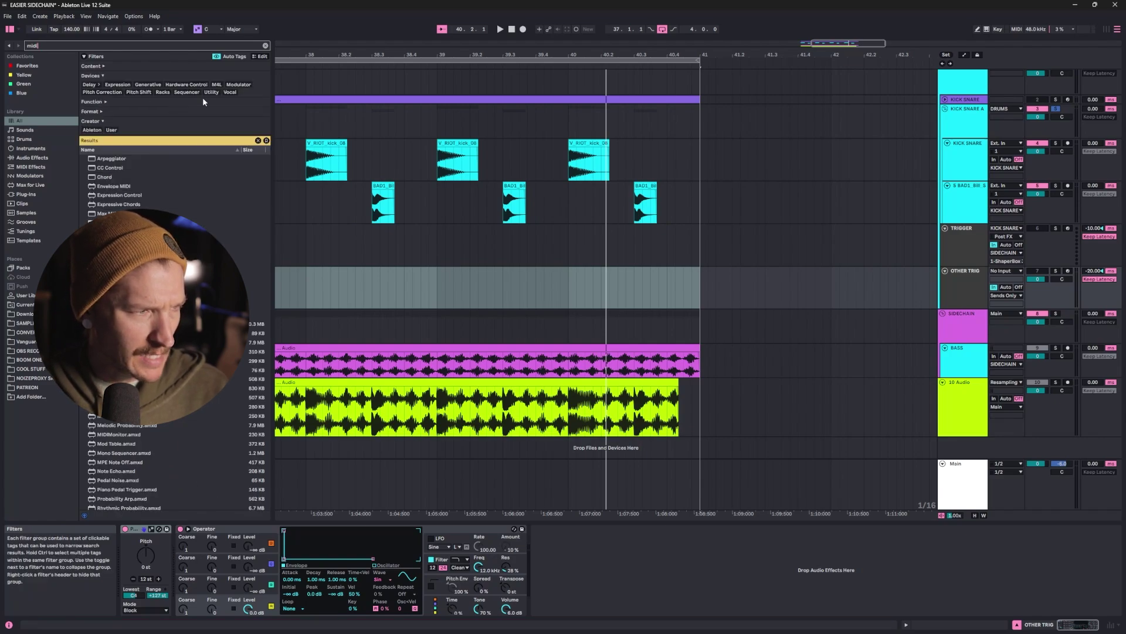
pyautogui.click(176, 268)
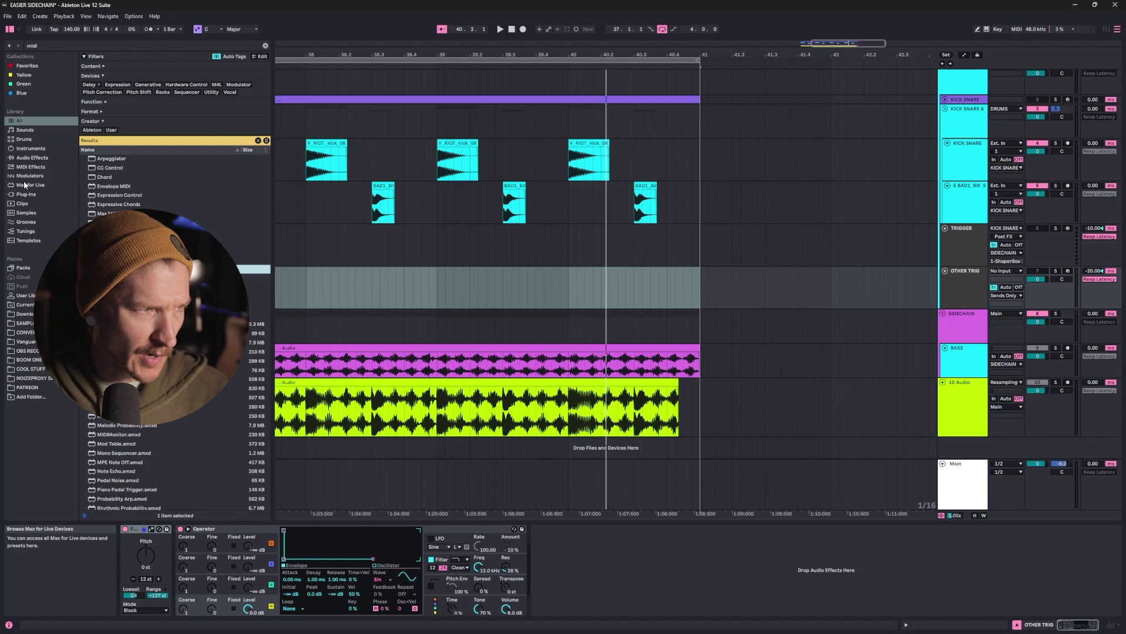
pyautogui.click(33, 167)
pyautogui.click(234, 231)
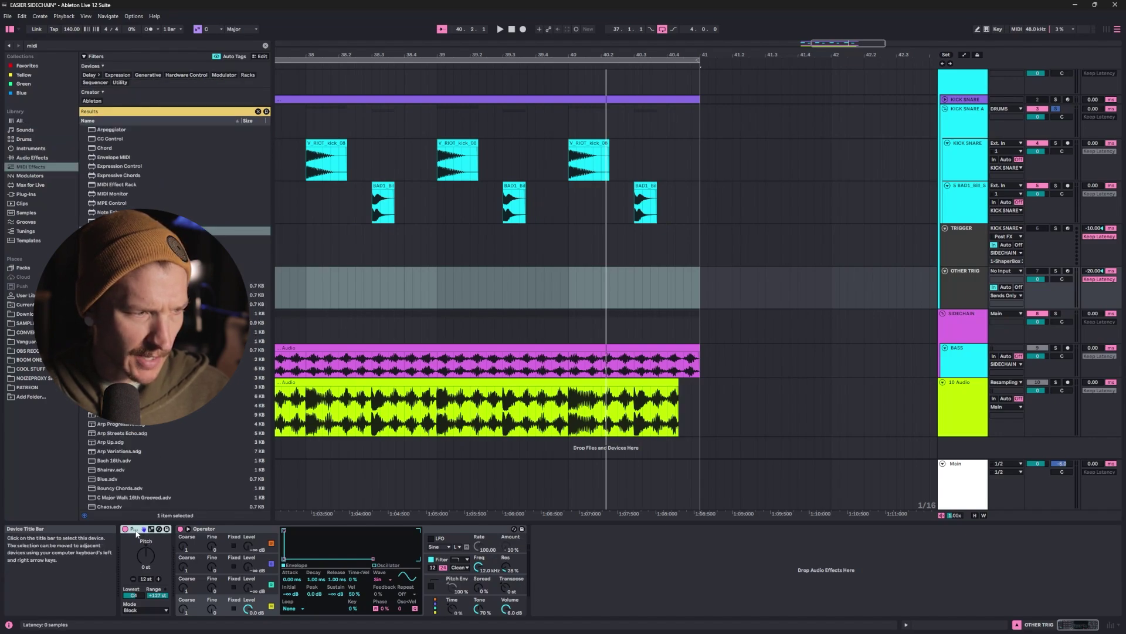
pyautogui.doubleClick(221, 528)
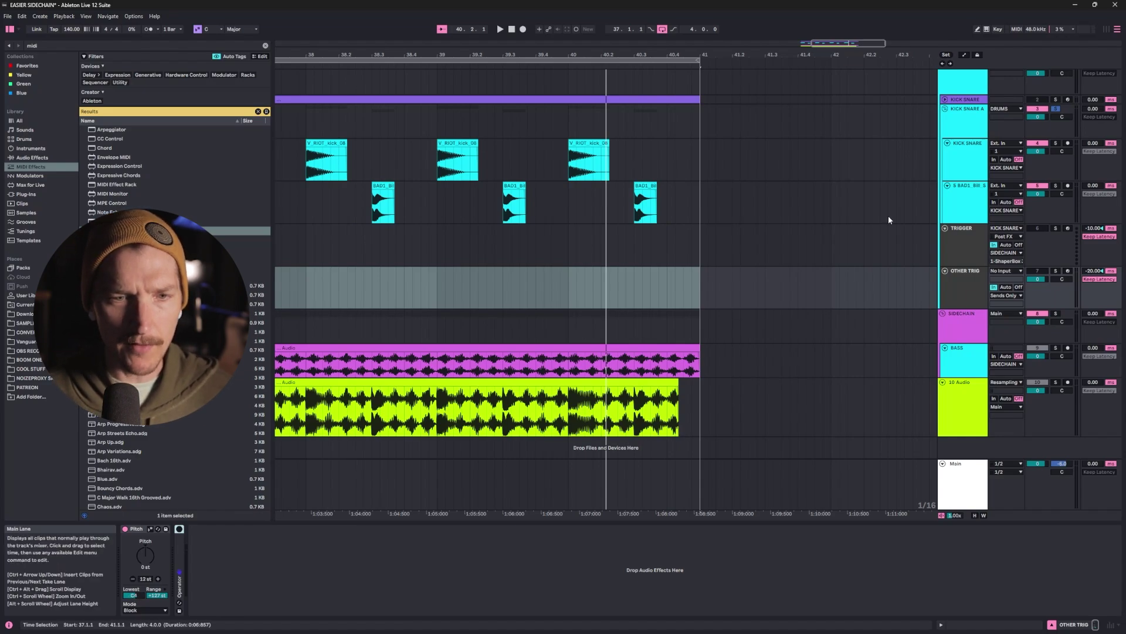
# Switch off OTHER TRIG's Pitch device and mark bars 37 to about 40 in its lane
pyautogui.click(957, 123)
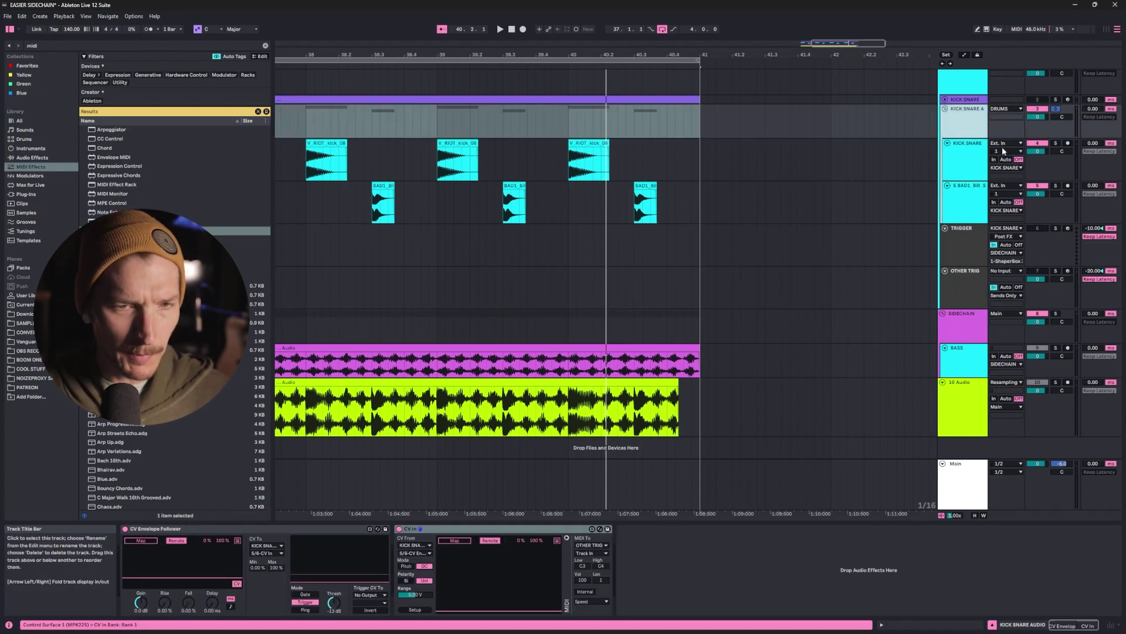
pyautogui.click(952, 274)
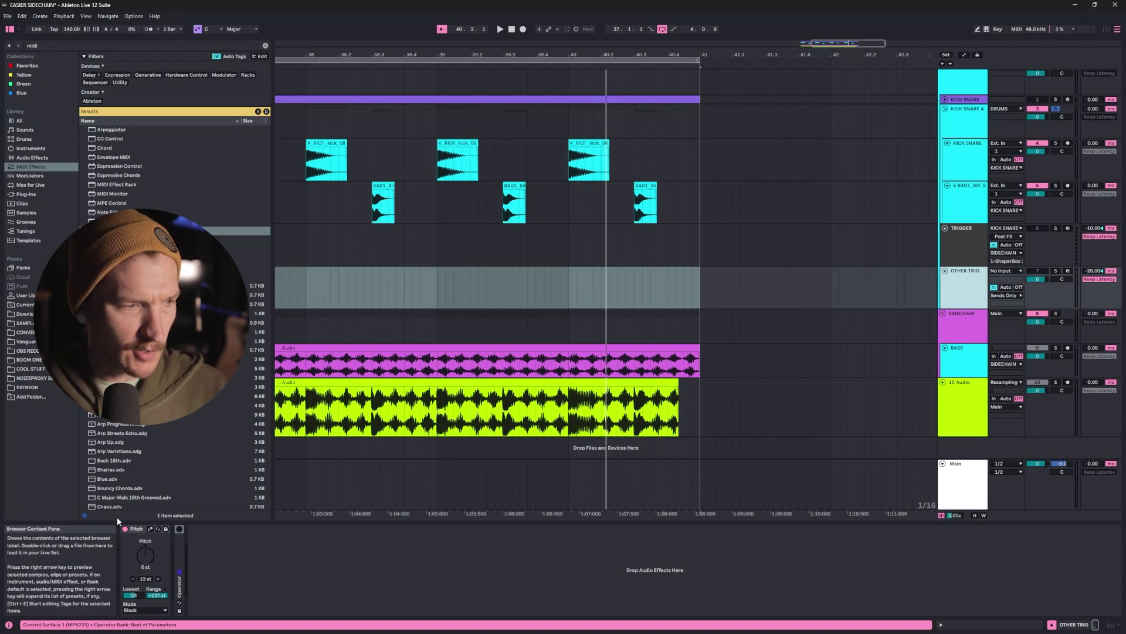
pyautogui.click(125, 530)
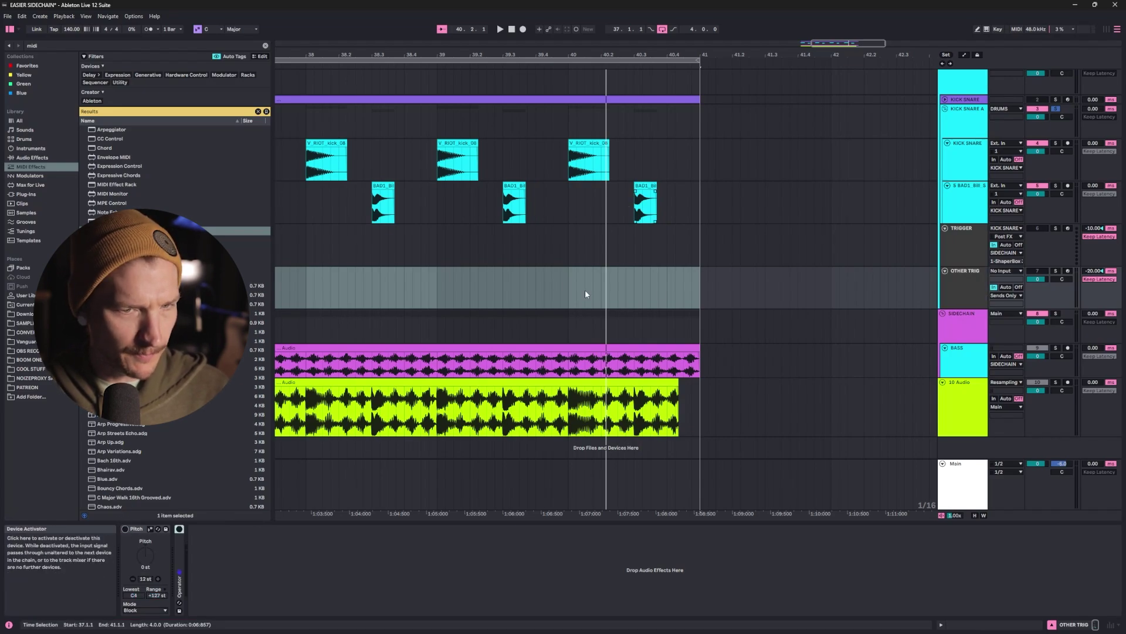
pyautogui.hscroll(-5, 586, 288)
pyautogui.moveTo(415, 290); pyautogui.dragTo(890, 279)
# Arm OTHER TRIG and record an OTHER TRIG 20 trigger clip into the arrangement
pyautogui.click(1005, 287)
pyautogui.click(1068, 270)
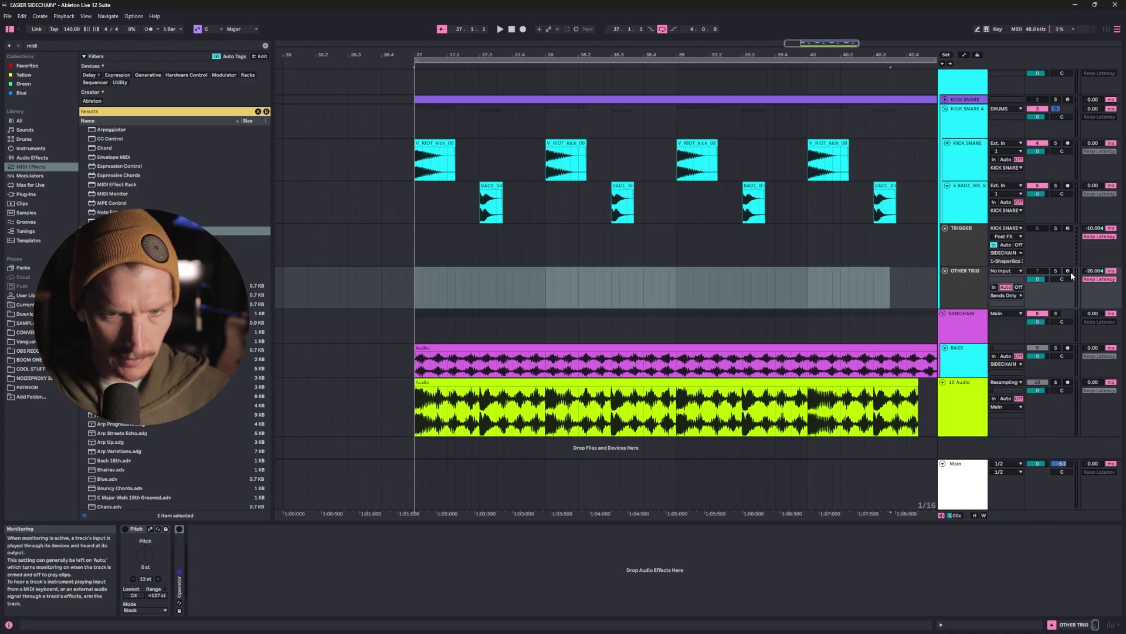
pyautogui.click(523, 29)
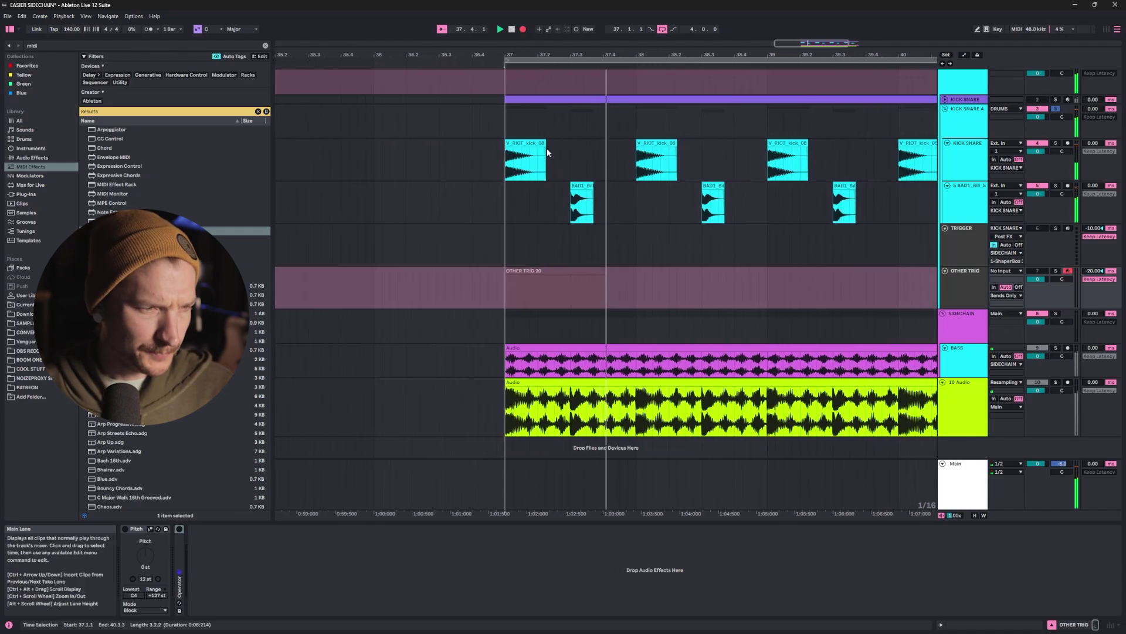
pyautogui.press('space')
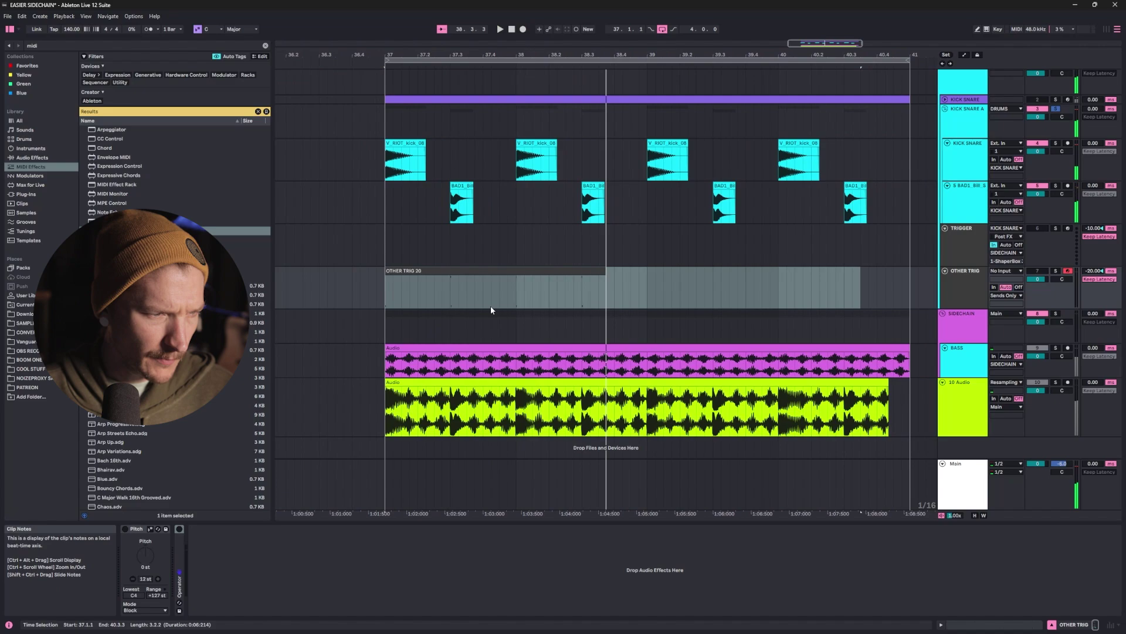
pyautogui.scroll(5, 490, 305)
pyautogui.scroll(2, 559, 298)
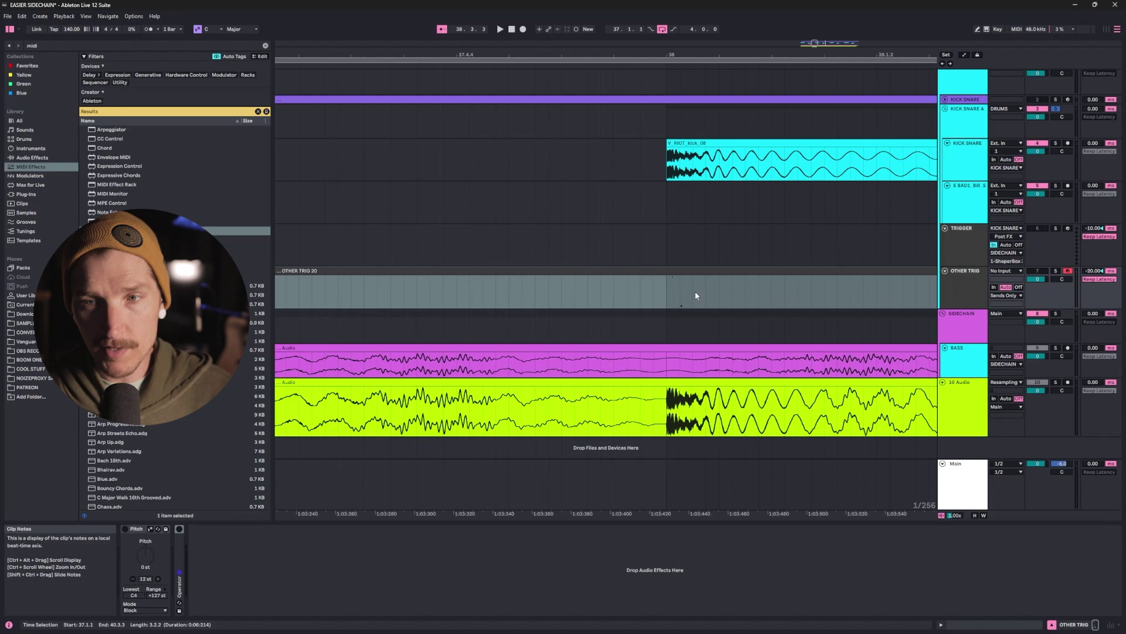
pyautogui.scroll(-6, 697, 293)
pyautogui.scroll(3, 698, 287)
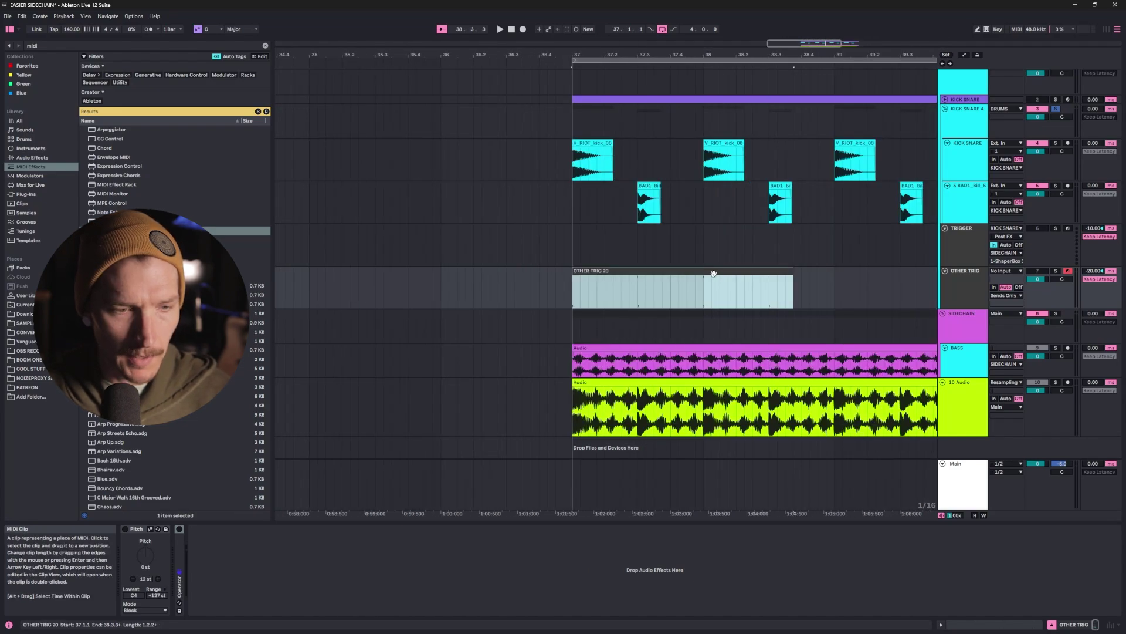
# Set OTHER TRIG's monitoring to In and disarm the track
pyautogui.click(959, 280)
pyautogui.click(969, 248)
pyautogui.click(971, 273)
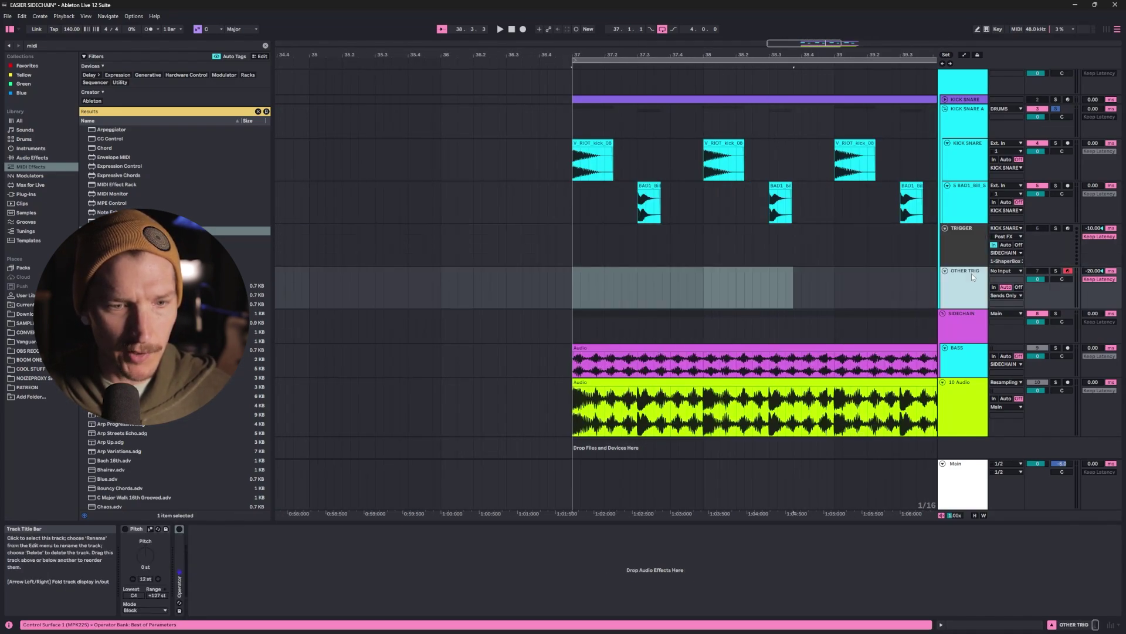
pyautogui.click(149, 567)
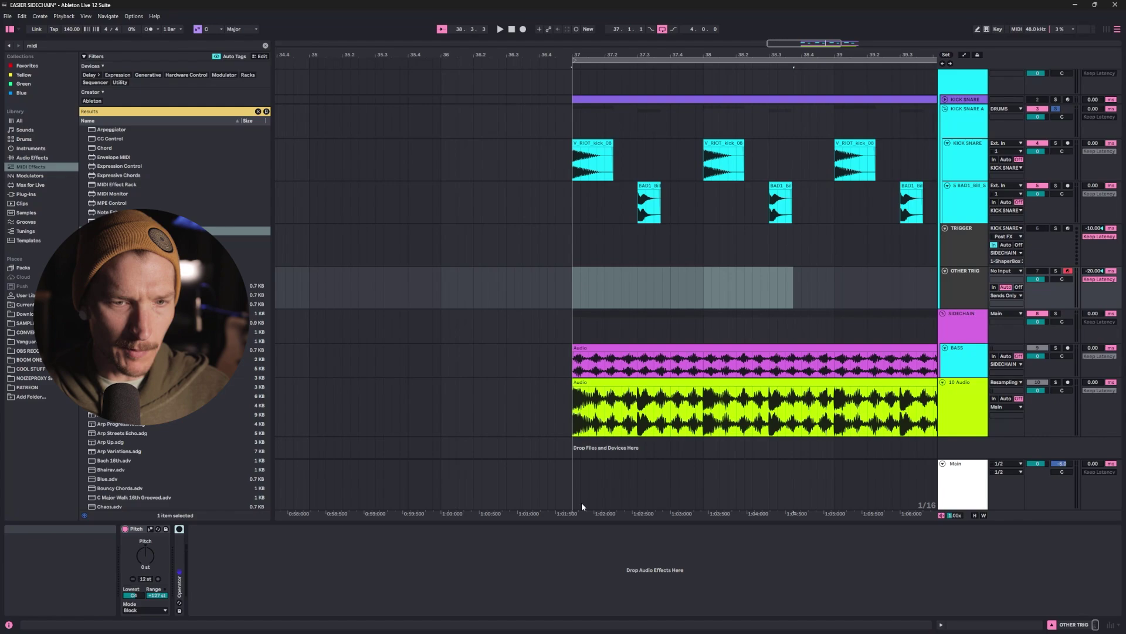
pyautogui.click(994, 287)
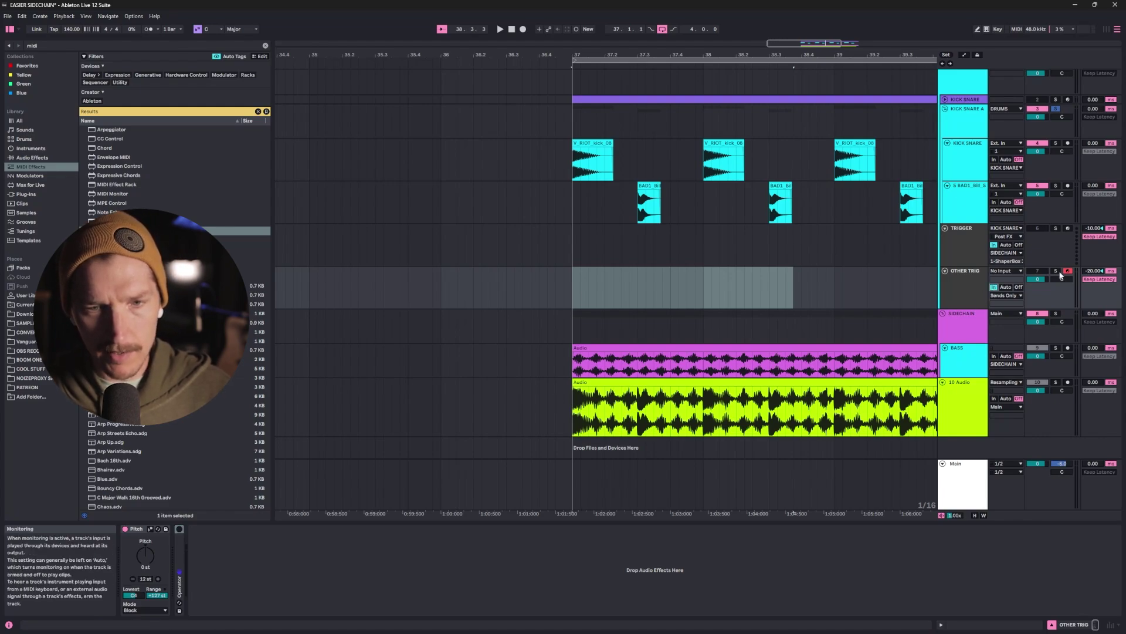
pyautogui.click(1066, 272)
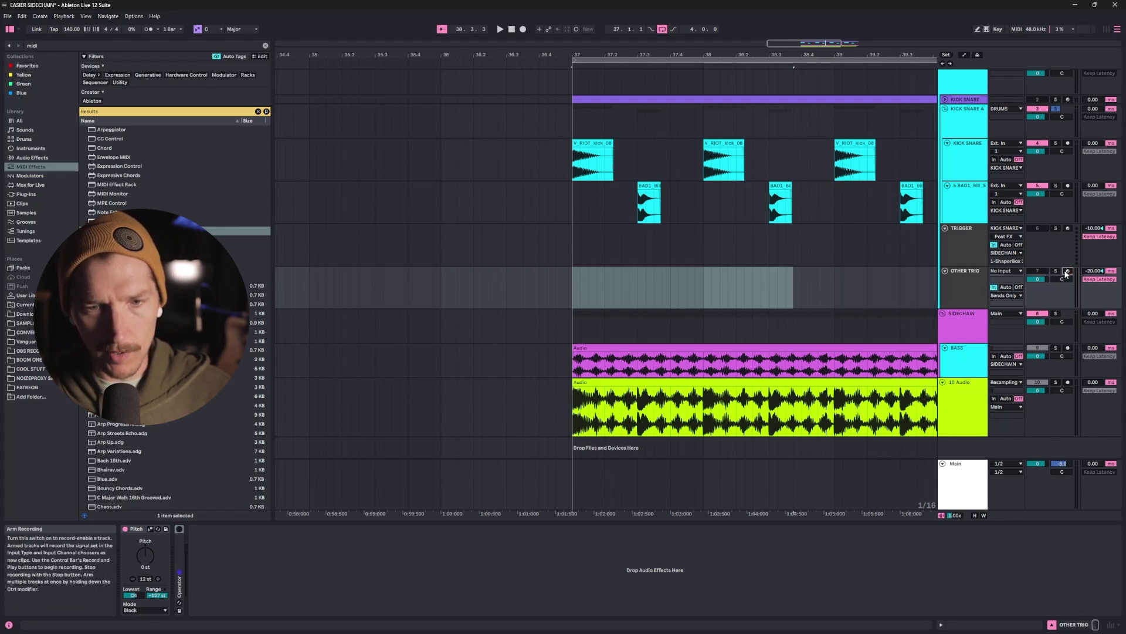
# Route OTHER TRIG's output to the SIDECHAIN track
pyautogui.click(1007, 296)
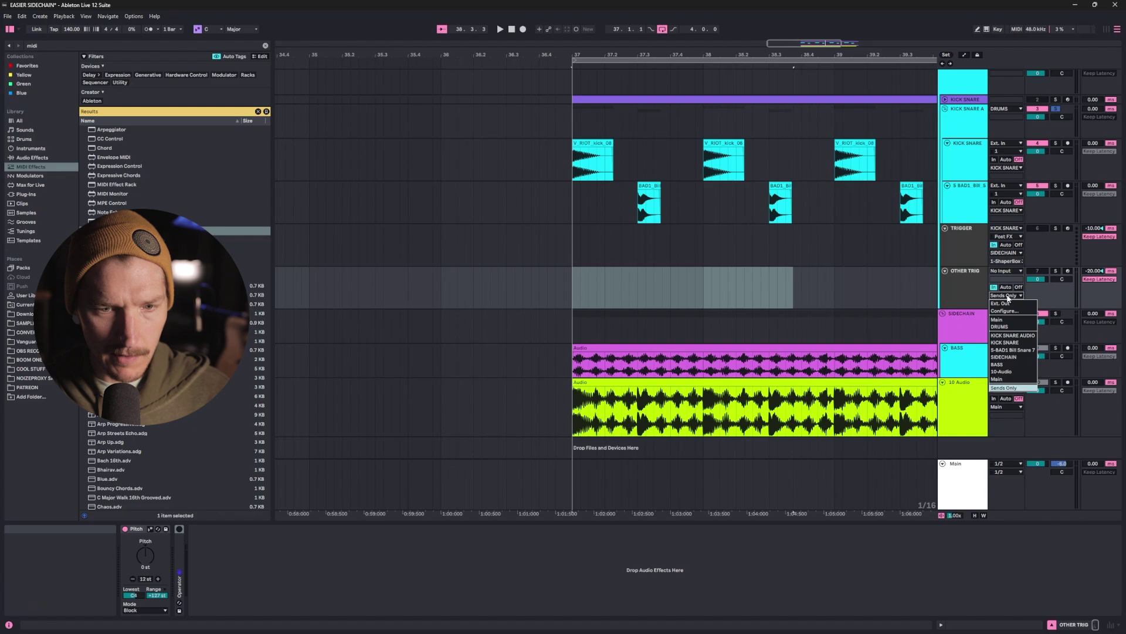
pyautogui.click(1004, 357)
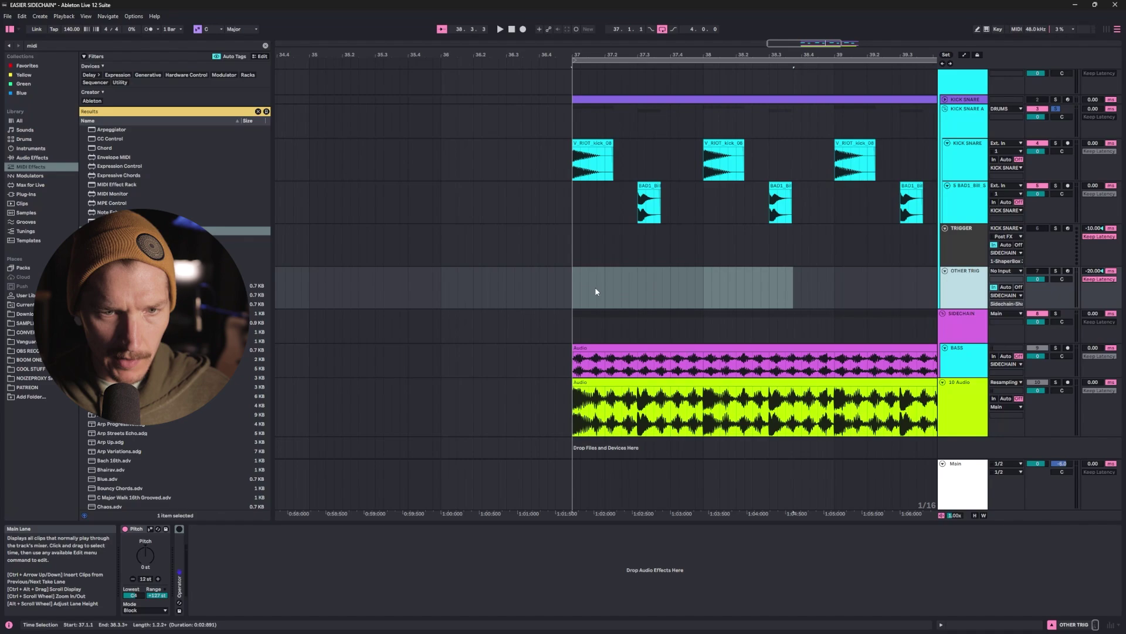
pyautogui.hscroll(3, 739, 281)
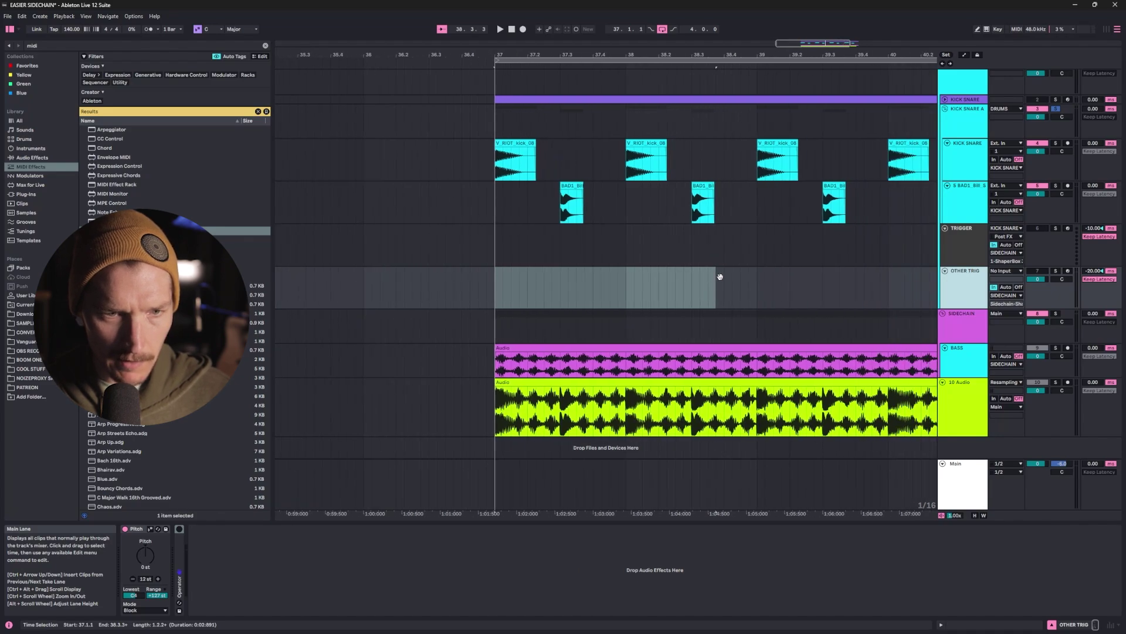
# Compare the devices and settings of the TRIGGER and OTHER TRIG tracks
pyautogui.click(967, 114)
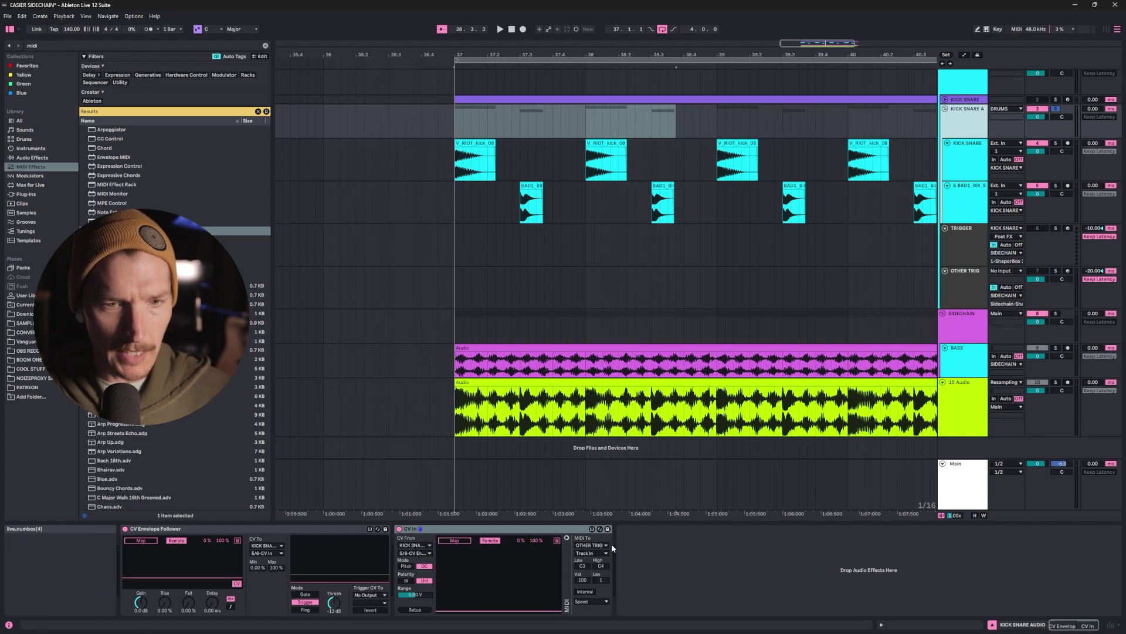
pyautogui.click(967, 293)
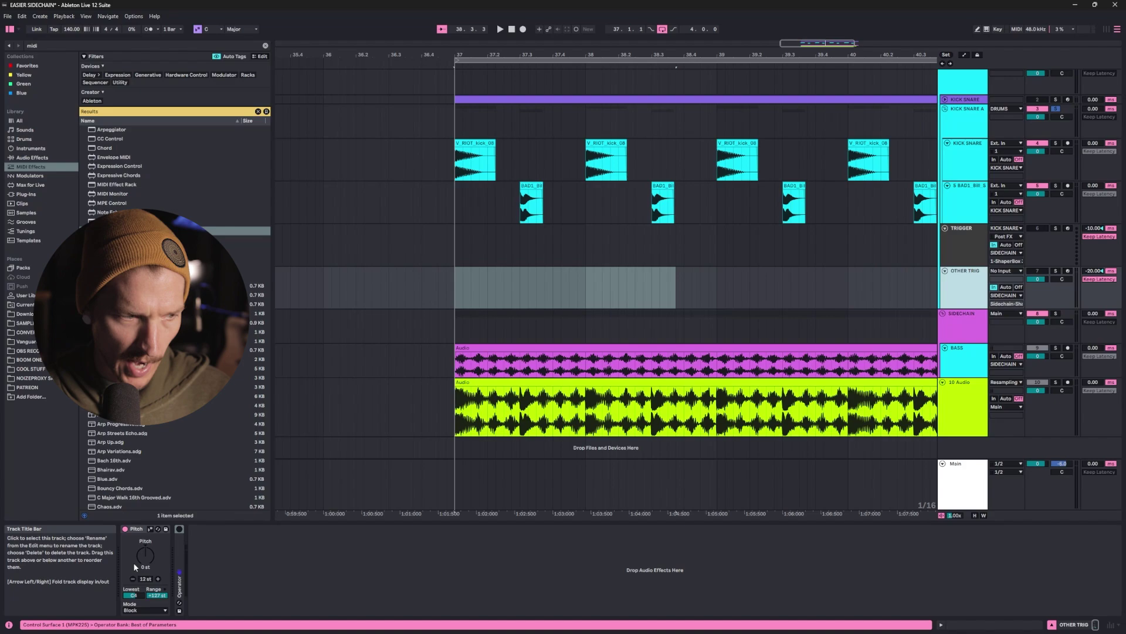
pyautogui.click(142, 534)
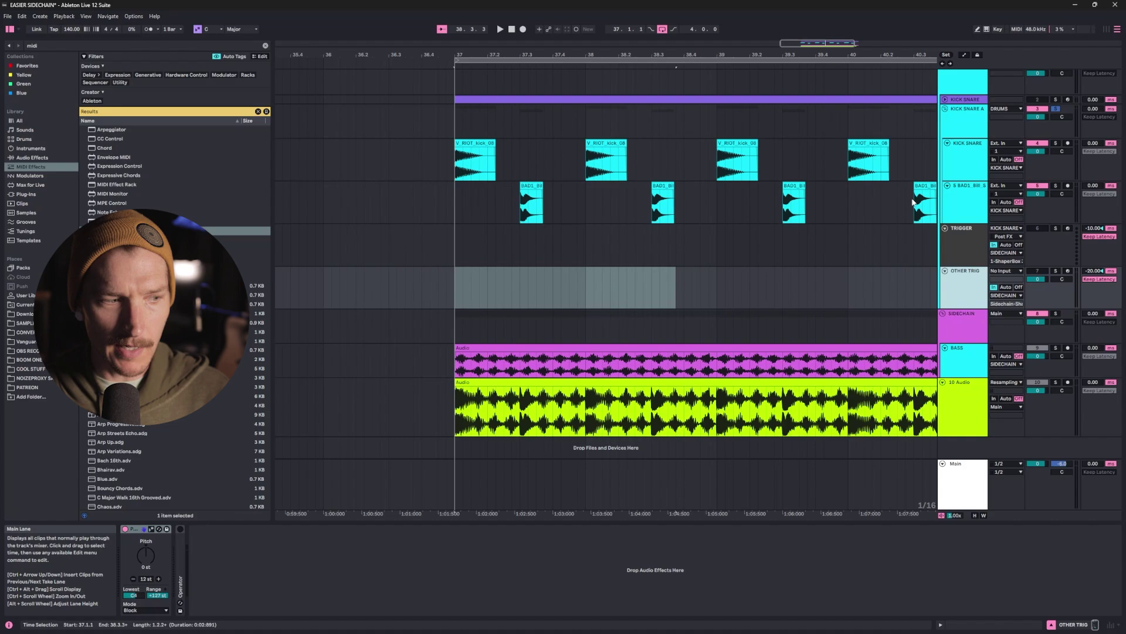
pyautogui.click(966, 313)
pyautogui.click(1042, 239)
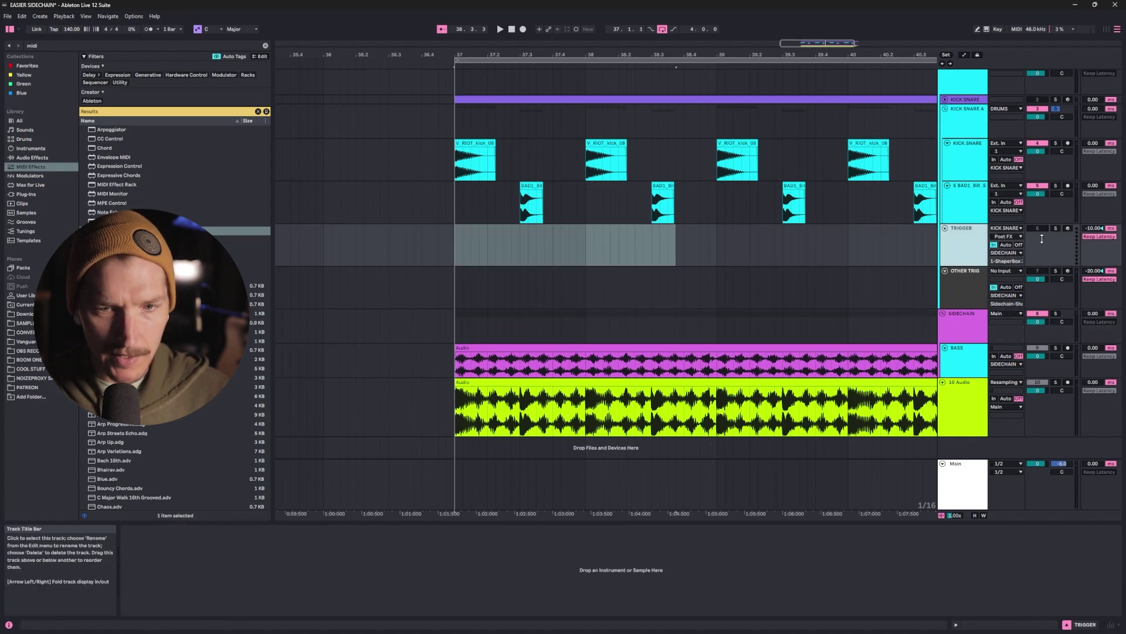
pyautogui.click(1098, 271)
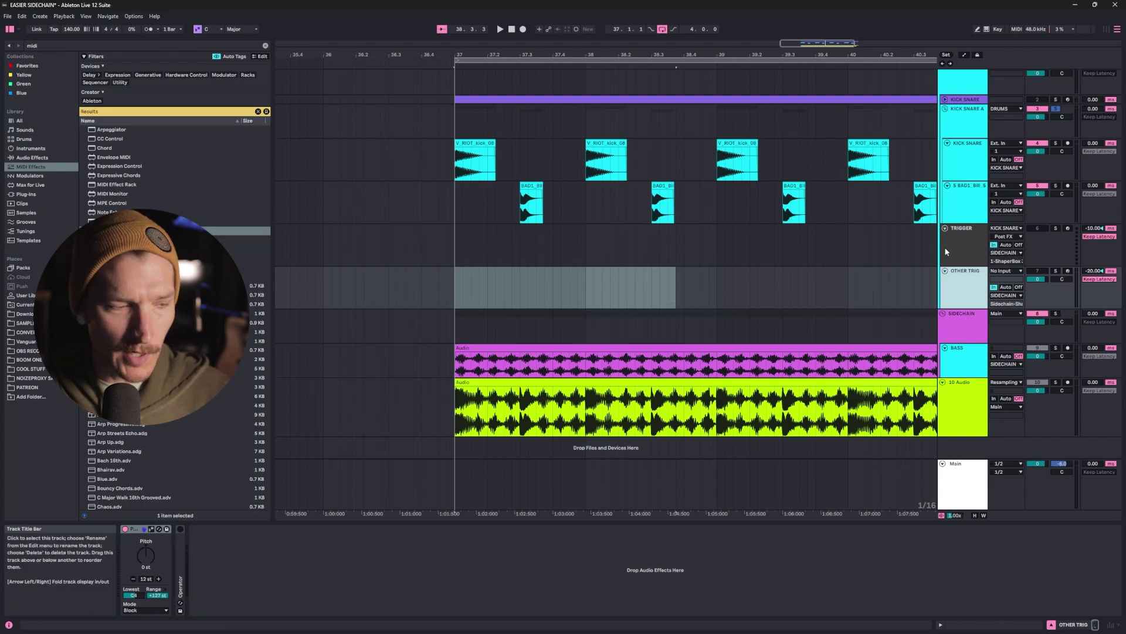
pyautogui.click(966, 253)
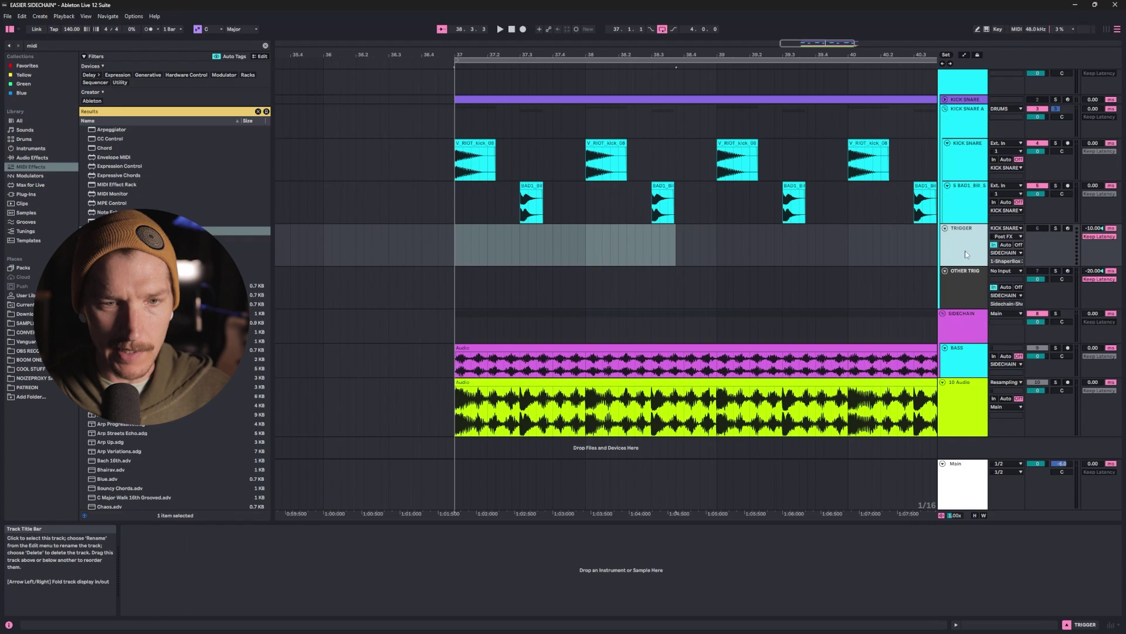
pyautogui.click(1109, 289)
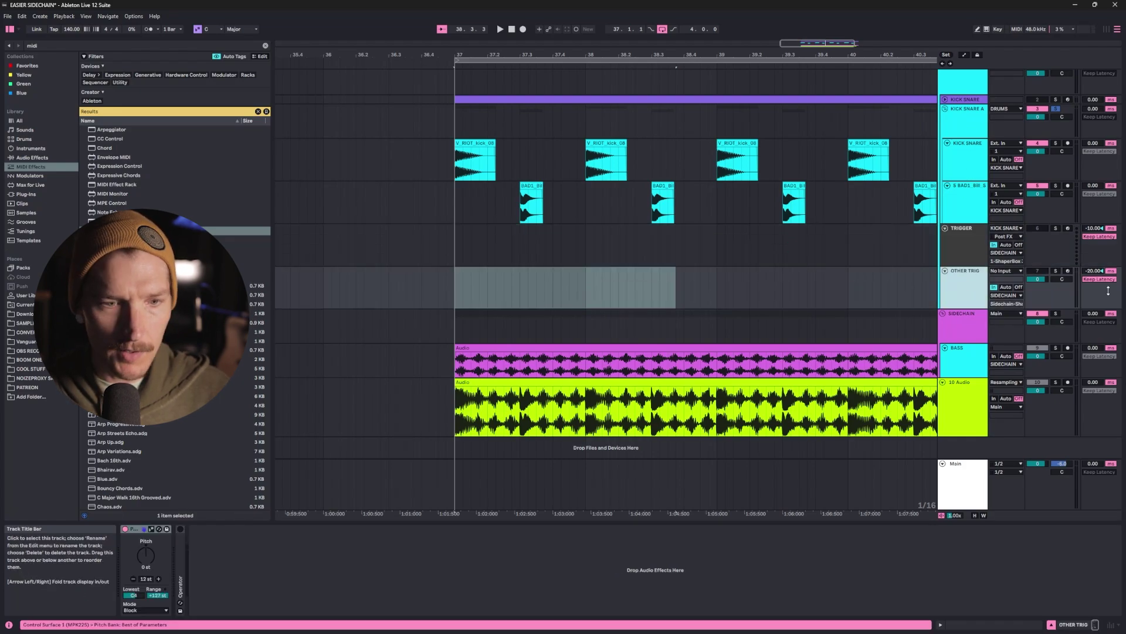
# Delete the old resampled 10 Audio clip and set the start point at 37.1.1
pyautogui.press('Down')
pyautogui.press('Down')
pyautogui.press('Down')
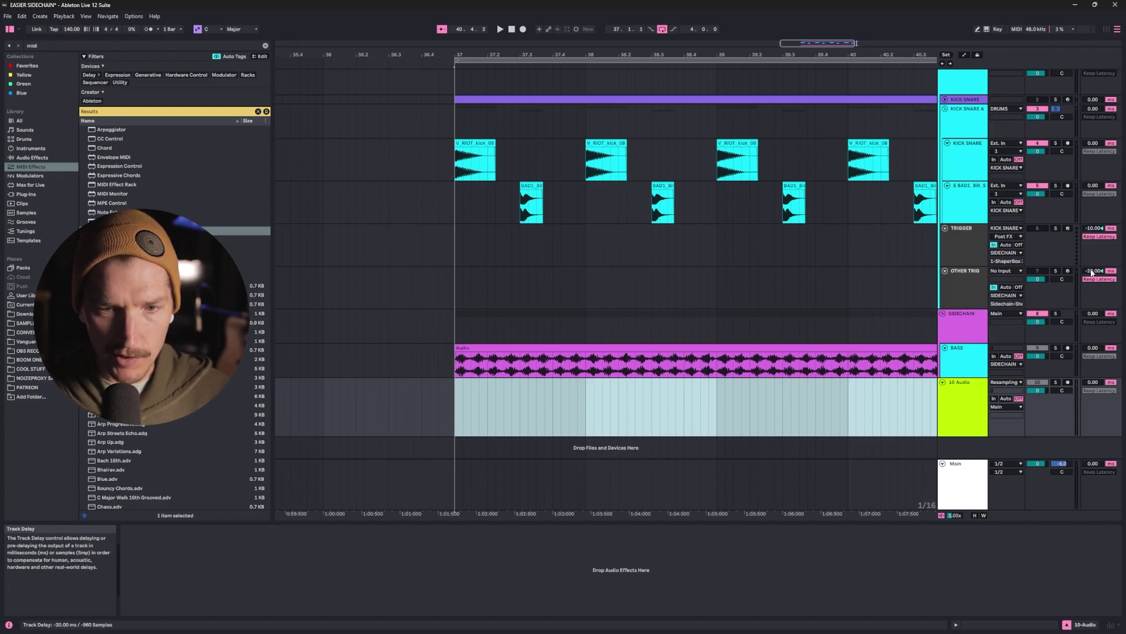
pyautogui.click(1093, 271)
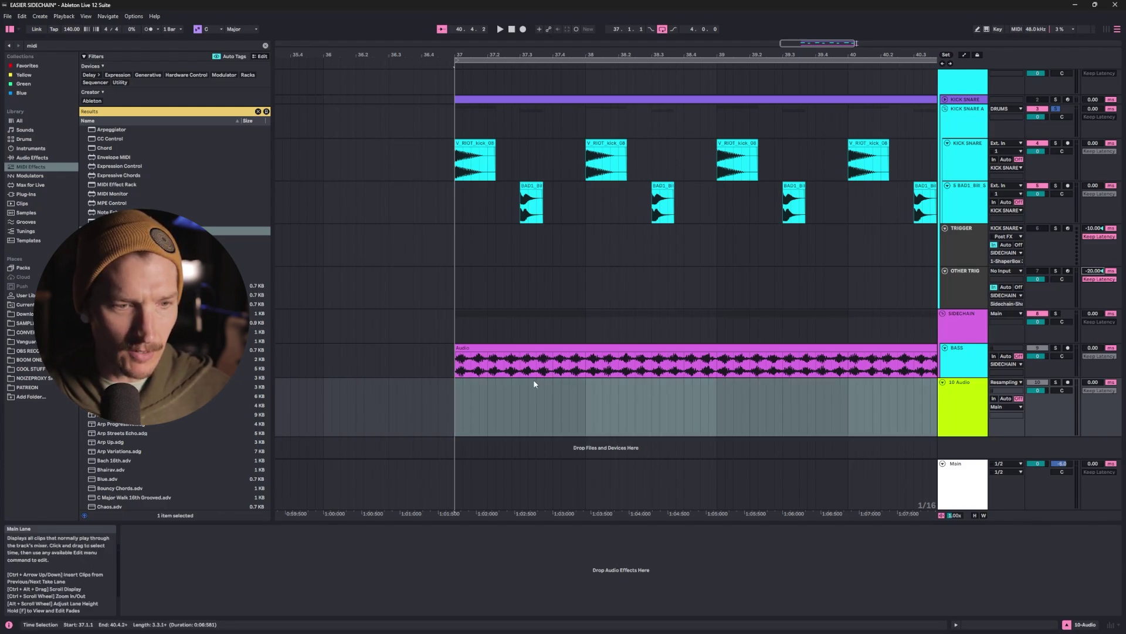
pyautogui.click(454, 409)
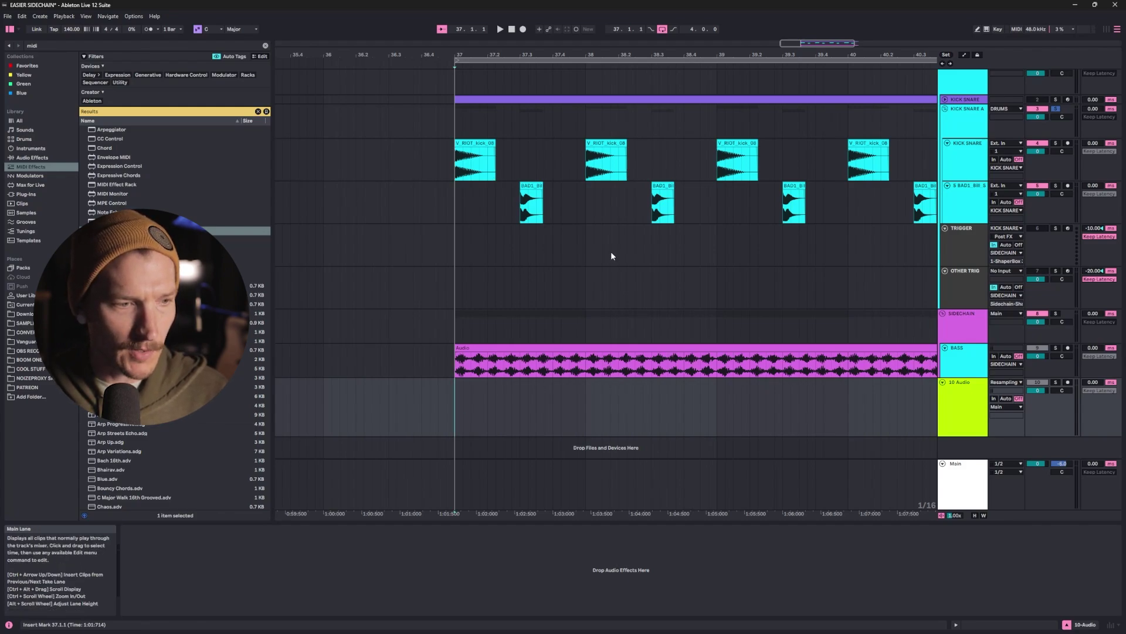
# Record a new resampled take while opening ShaperBox 3 on SIDECHAIN
pyautogui.click(524, 29)
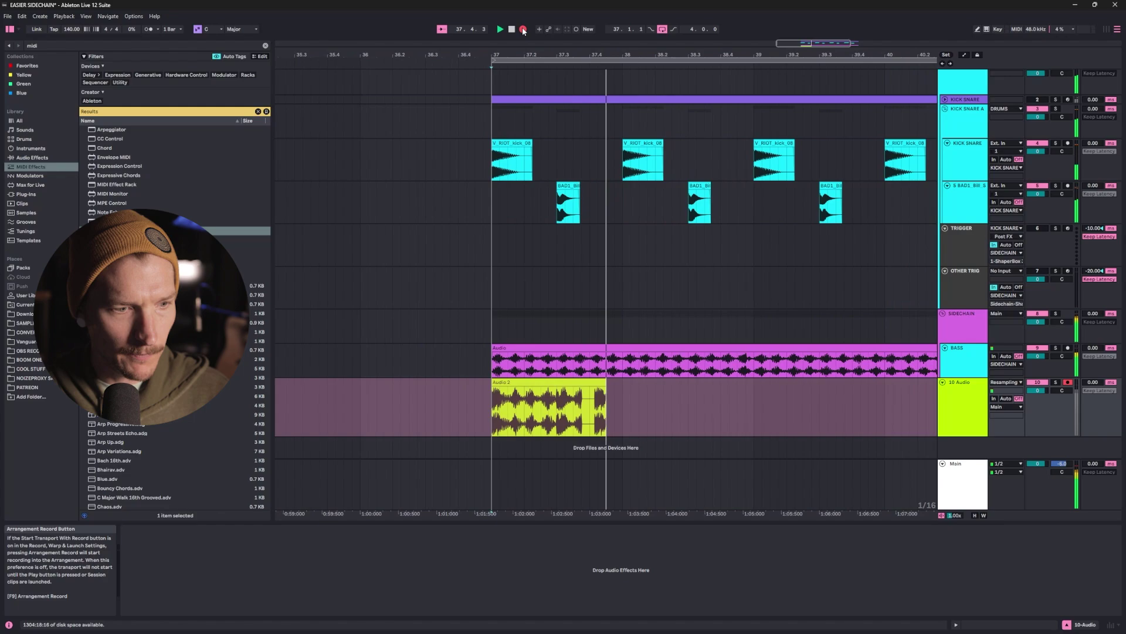
pyautogui.click(968, 327)
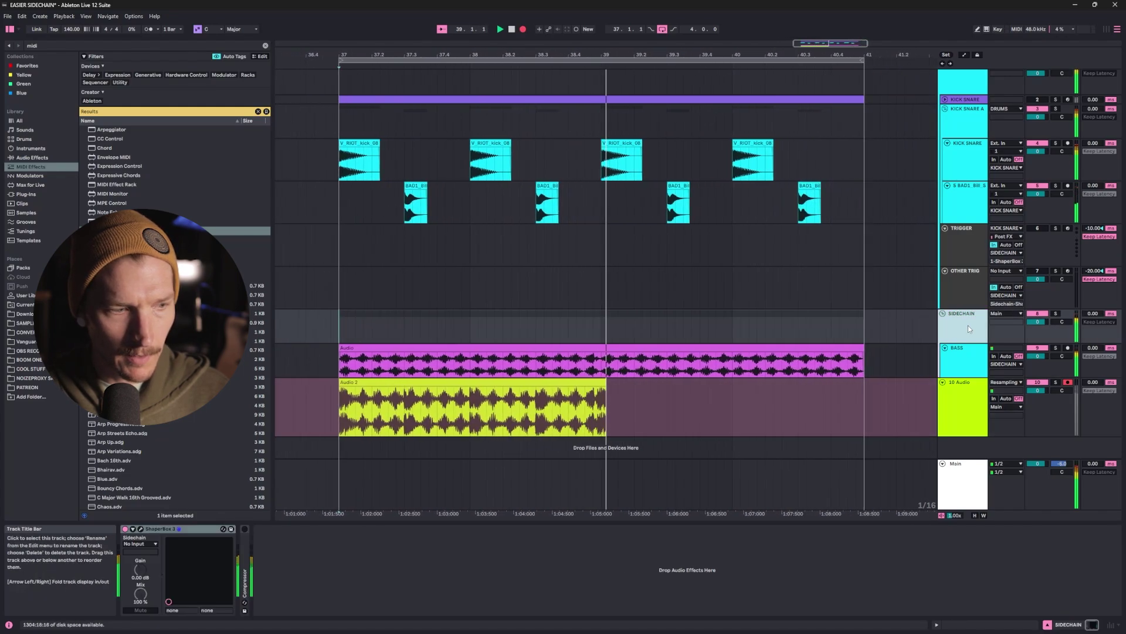
pyautogui.click(223, 529)
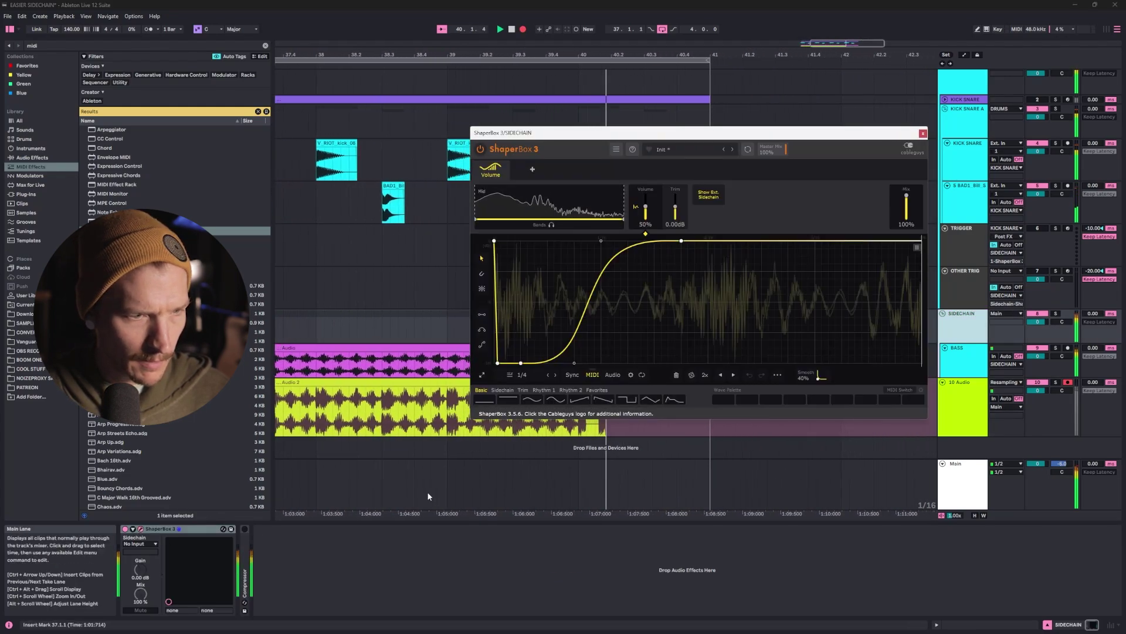
pyautogui.press('space')
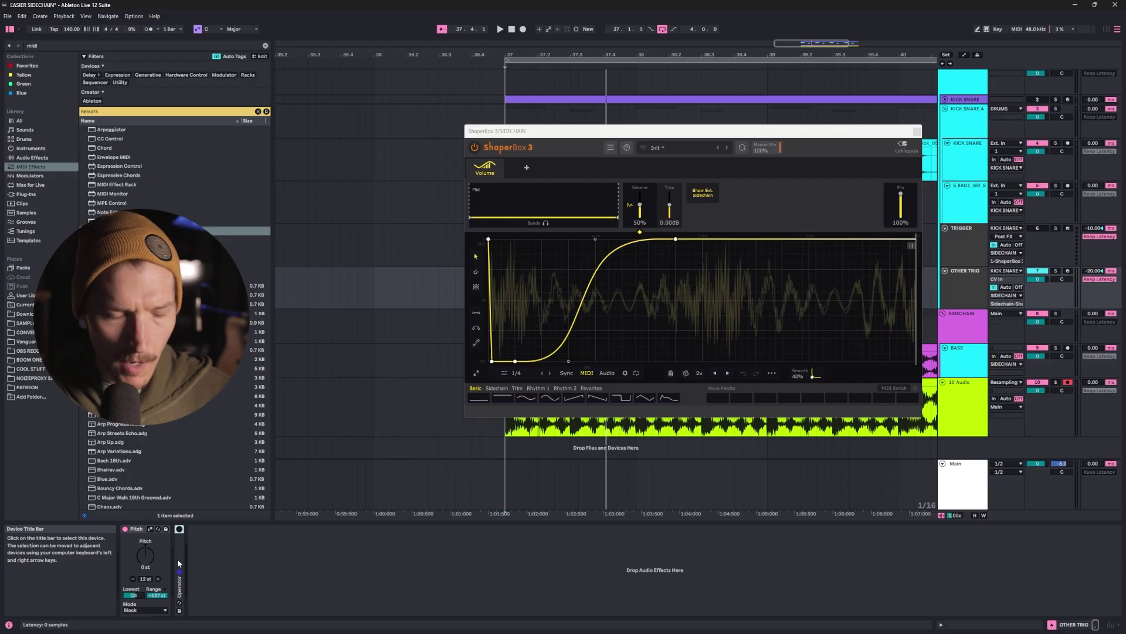
# Delete the Operator device from the OTHER TRIG track
pyautogui.click(176, 554)
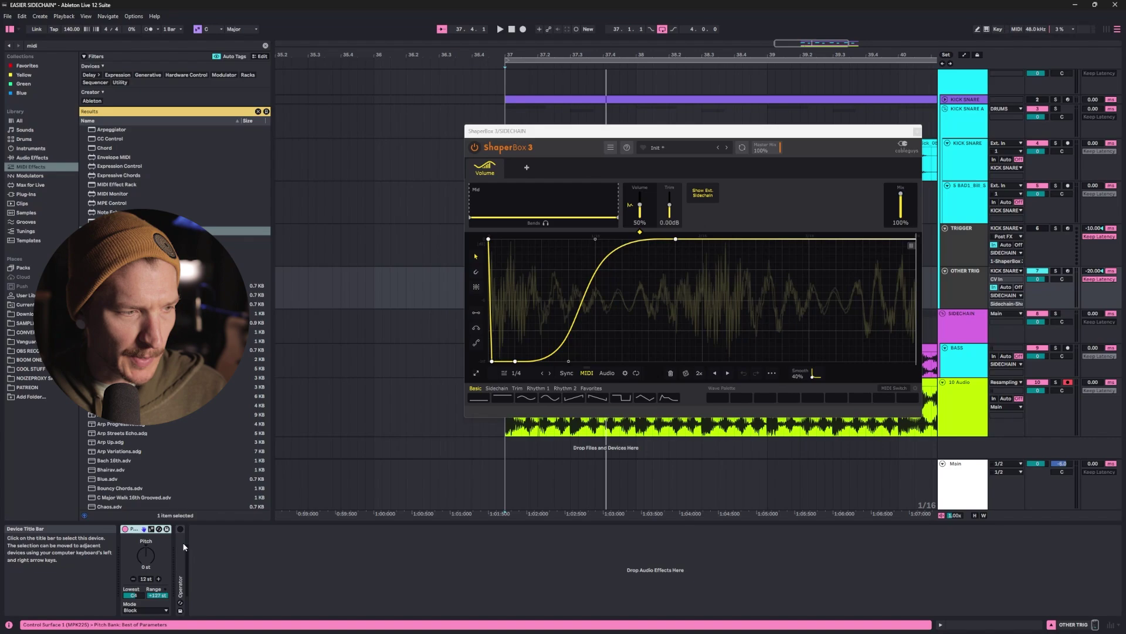
pyautogui.click(183, 557)
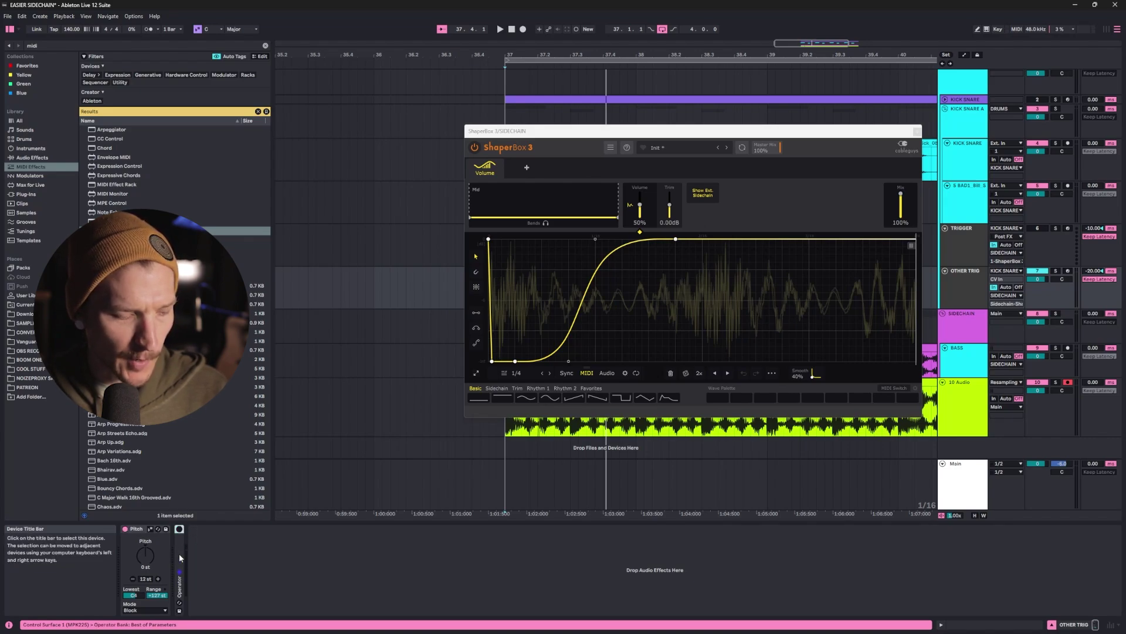
pyautogui.press('Delete')
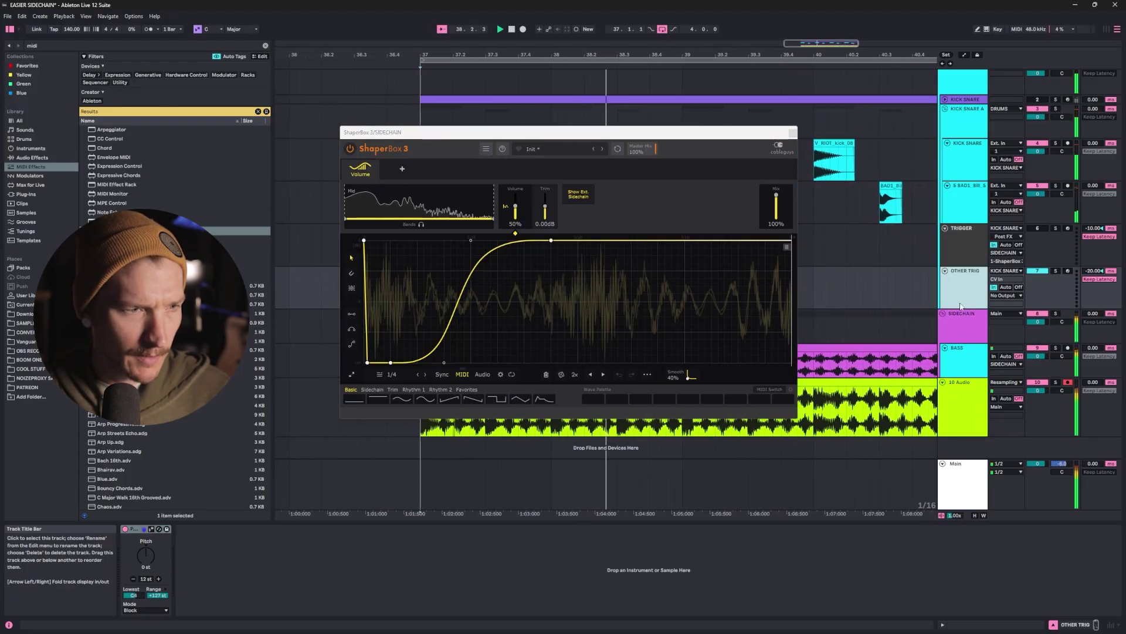
# Route OTHER TRIG's output to SIDECHAIN / 1-ShaperBox
pyautogui.click(1007, 295)
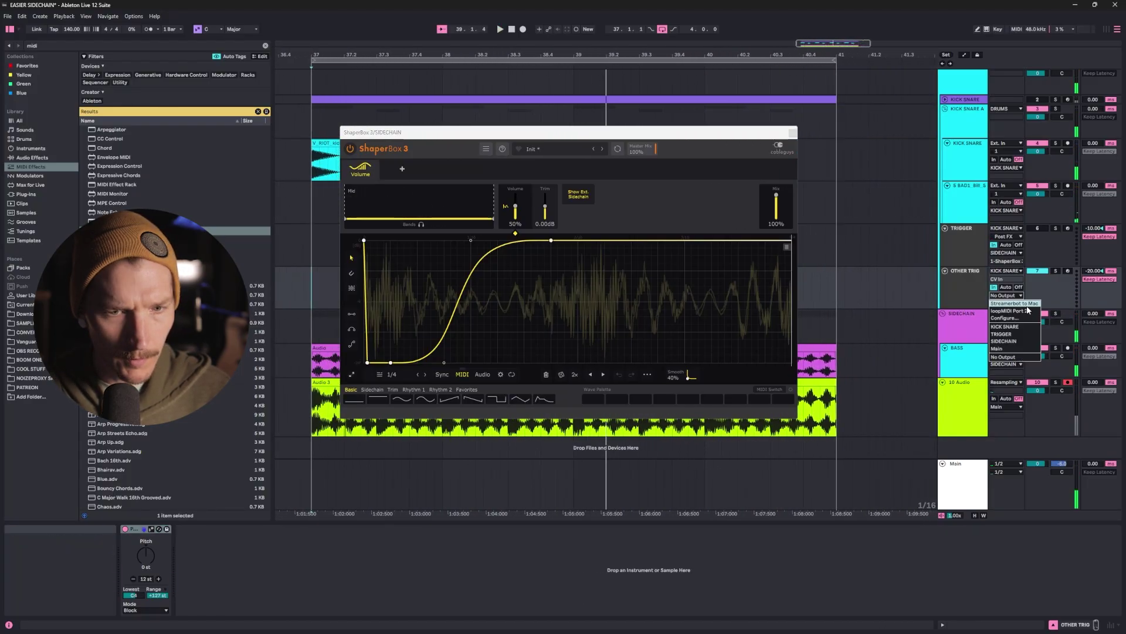
pyautogui.click(1013, 342)
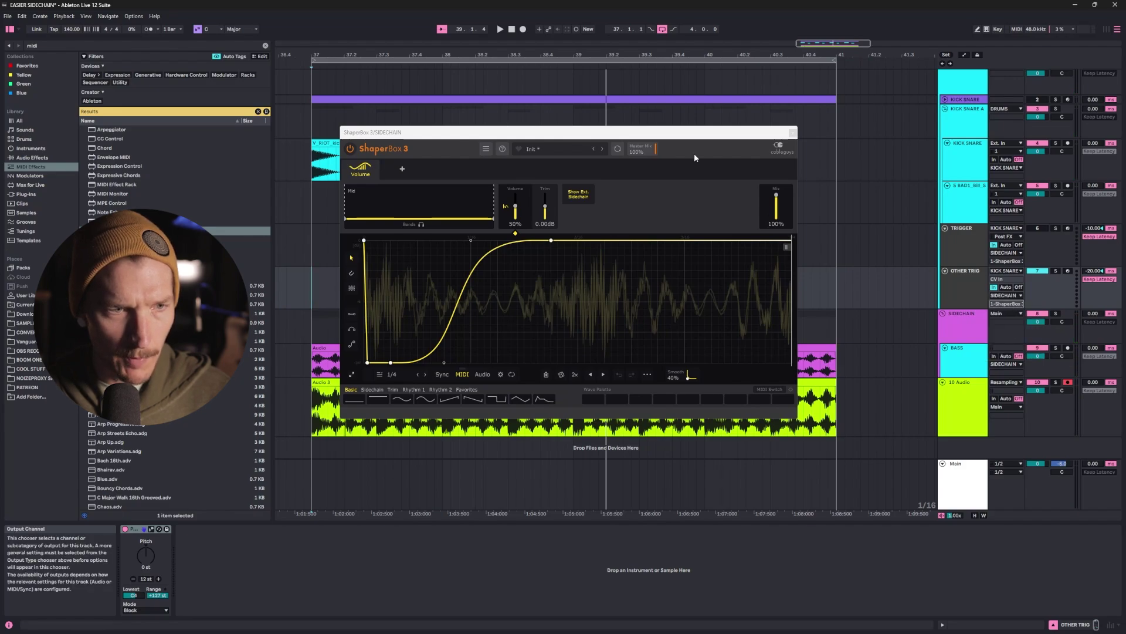
pyautogui.moveTo(695, 132); pyautogui.dragTo(876, 329)
# Test playback from bar 37, then record another resampled take onto 10 Audio
pyautogui.press('space')
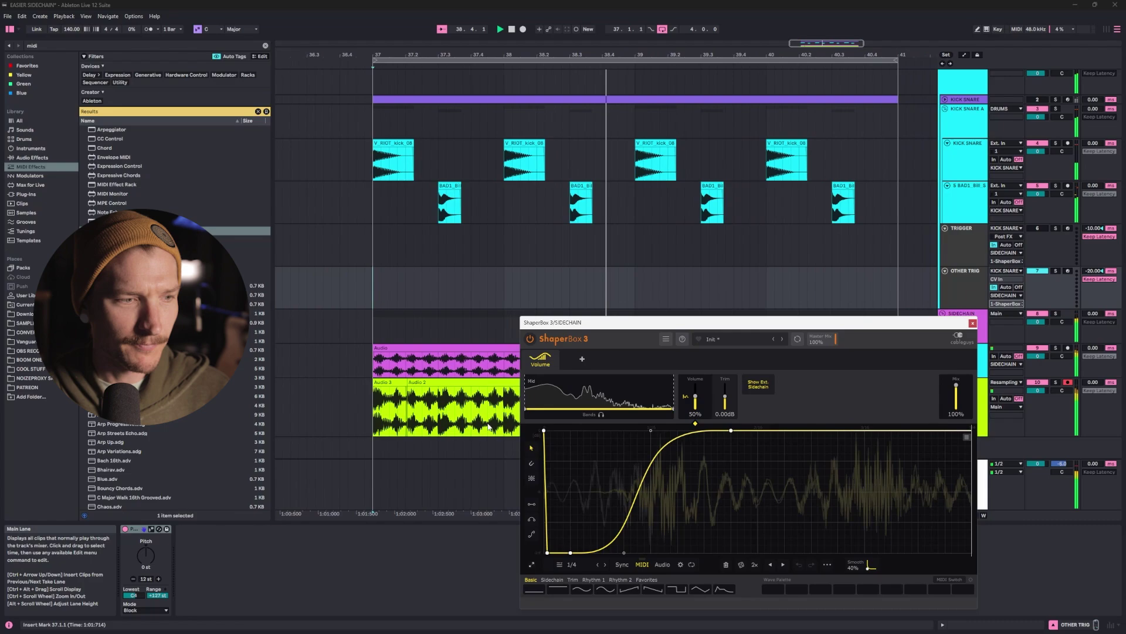
pyautogui.press('space')
pyautogui.click(524, 29)
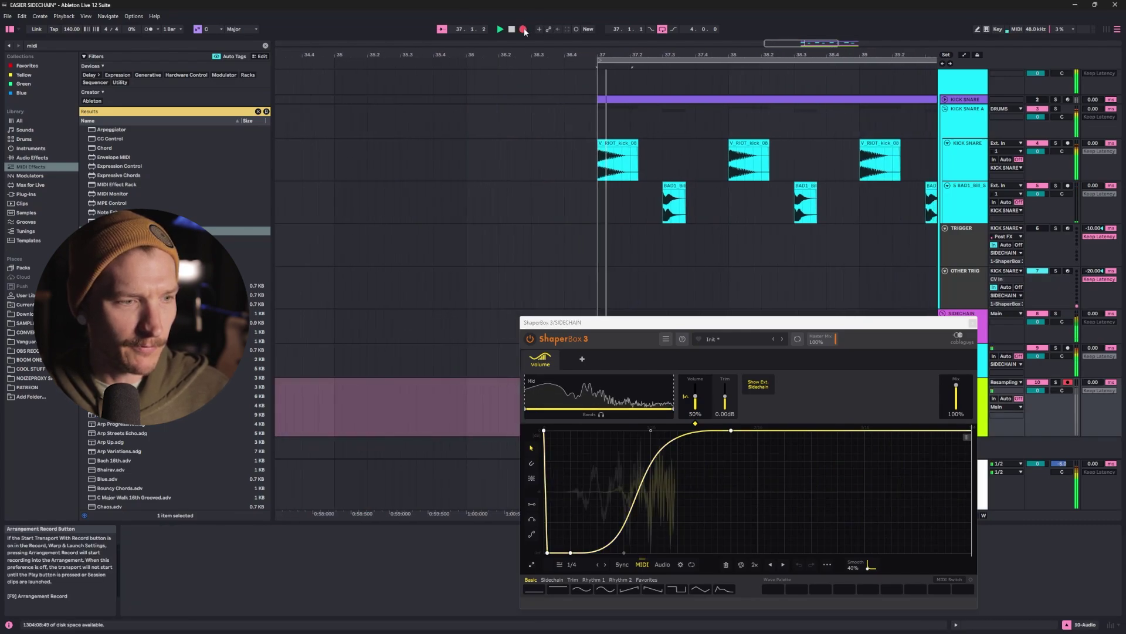
pyautogui.moveTo(744, 323); pyautogui.dragTo(788, 96)
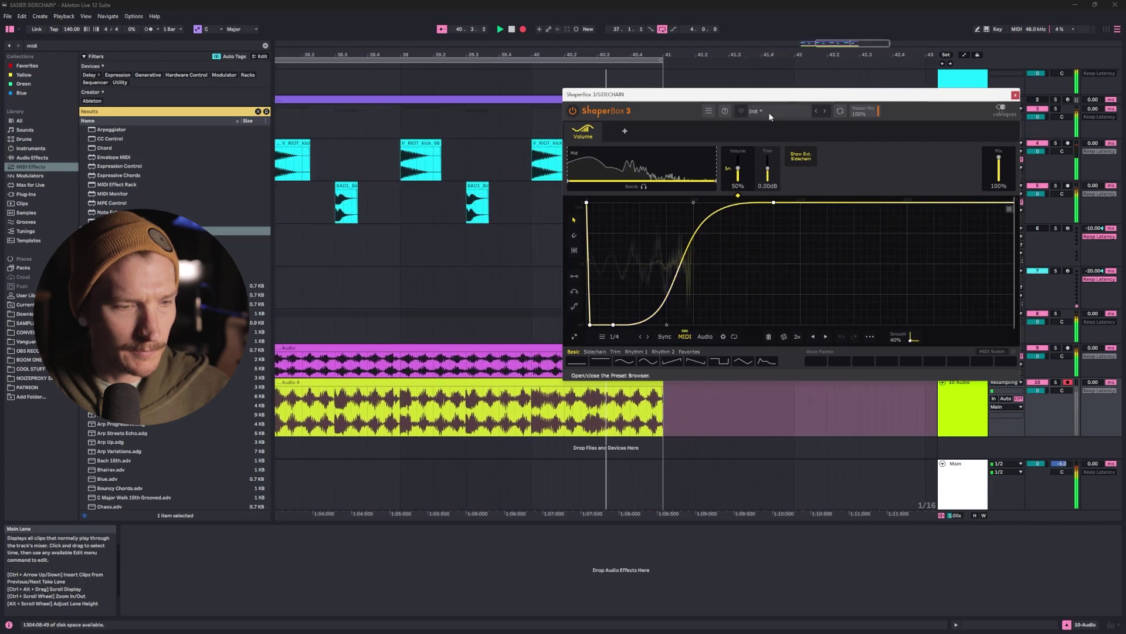
pyautogui.click(498, 417)
pyautogui.press('space')
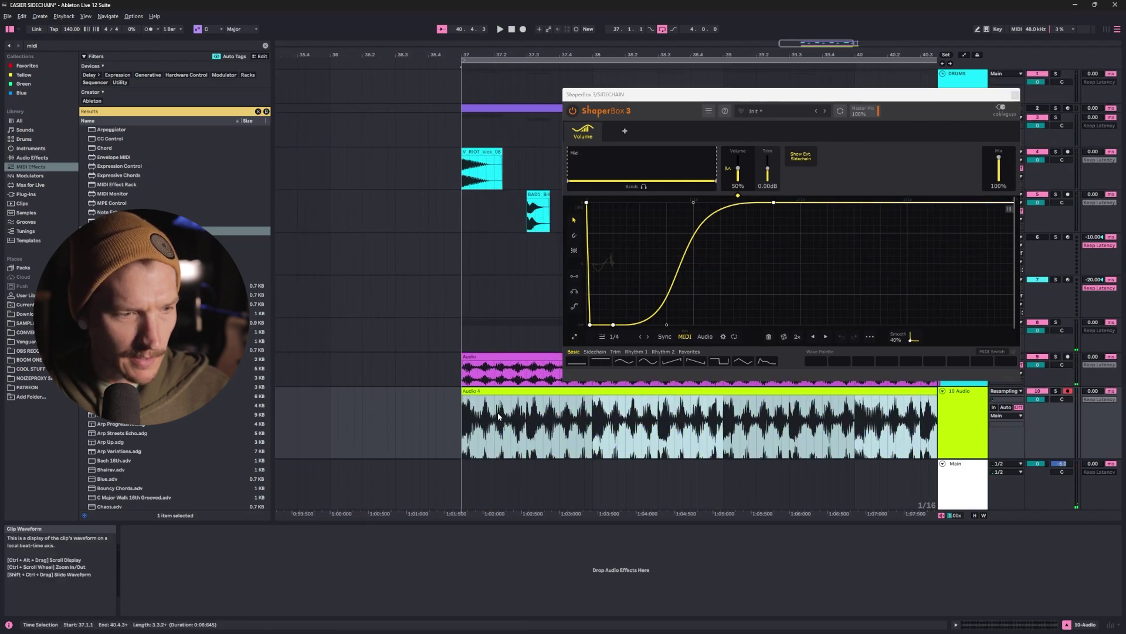
pyautogui.scroll(10, 498, 417)
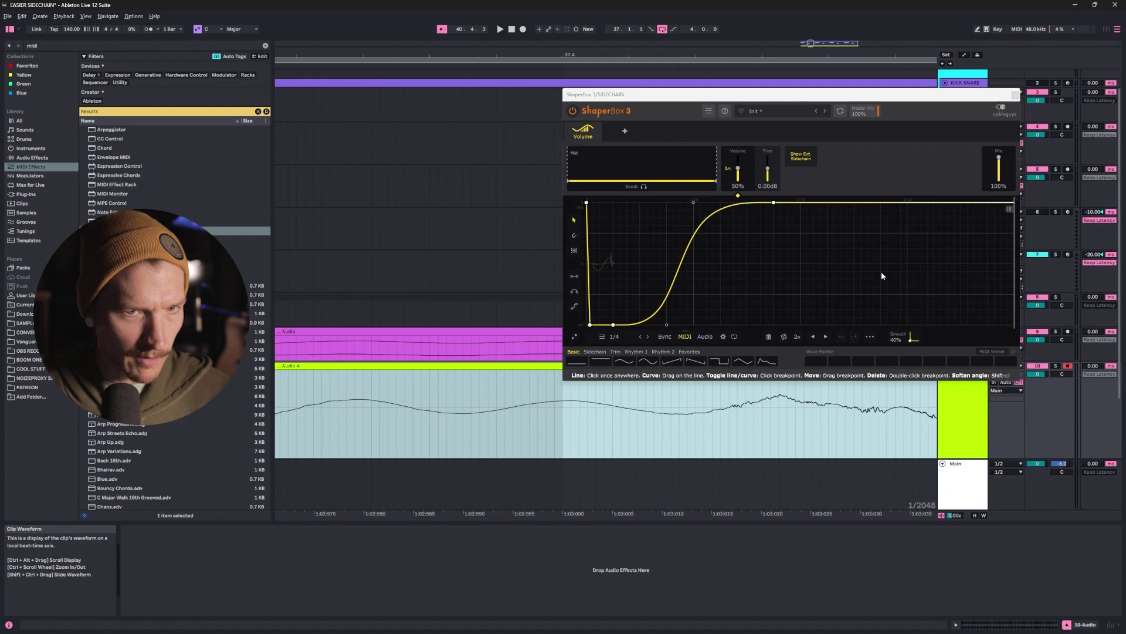
pyautogui.hotkey('ctrl', 'alt', 'p')
pyautogui.scroll(-2, 882, 276)
pyautogui.hscroll(-10, 892, 288)
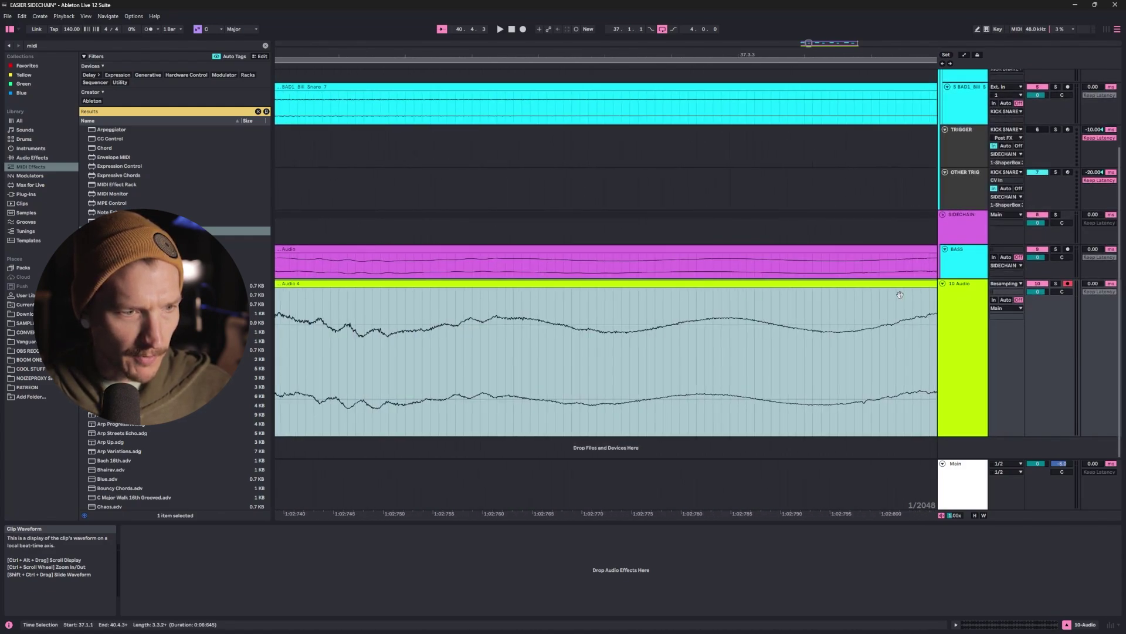
pyautogui.hscroll(-5, 900, 294)
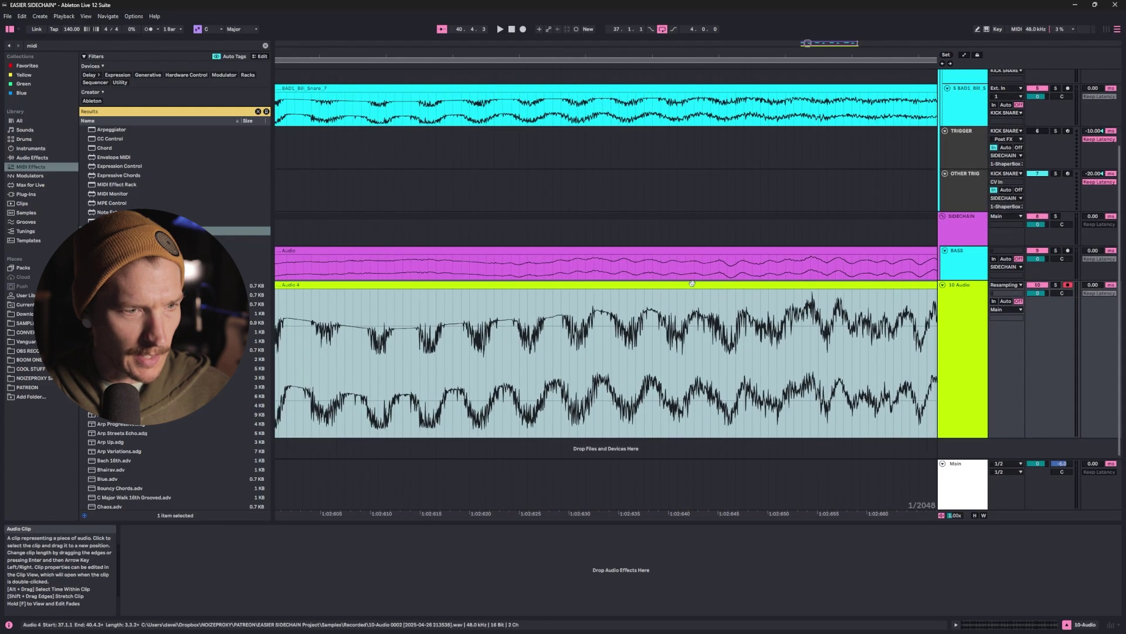
pyautogui.hscroll(-5, 692, 283)
pyautogui.scroll(-3, 647, 327)
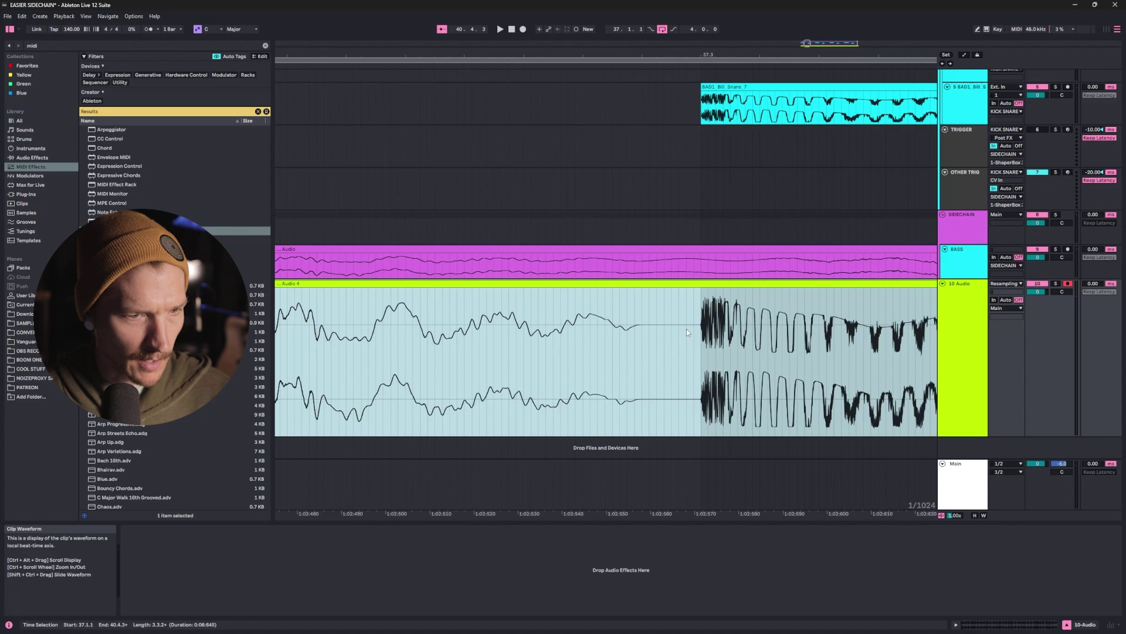
pyautogui.moveTo(691, 322); pyautogui.dragTo(657, 339)
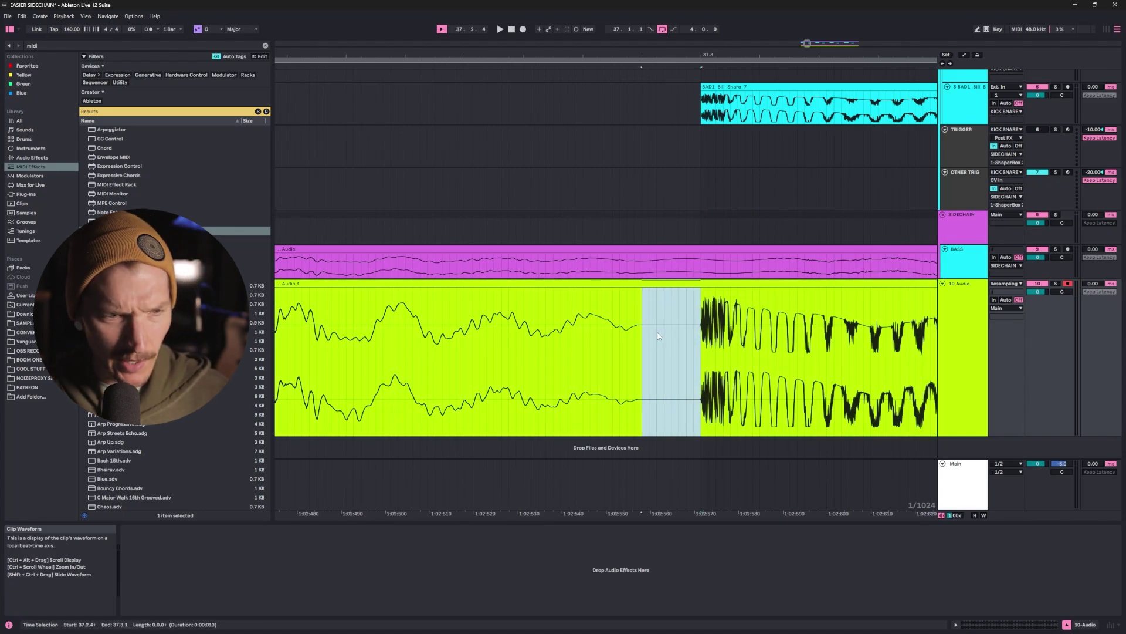
pyautogui.click(1095, 172)
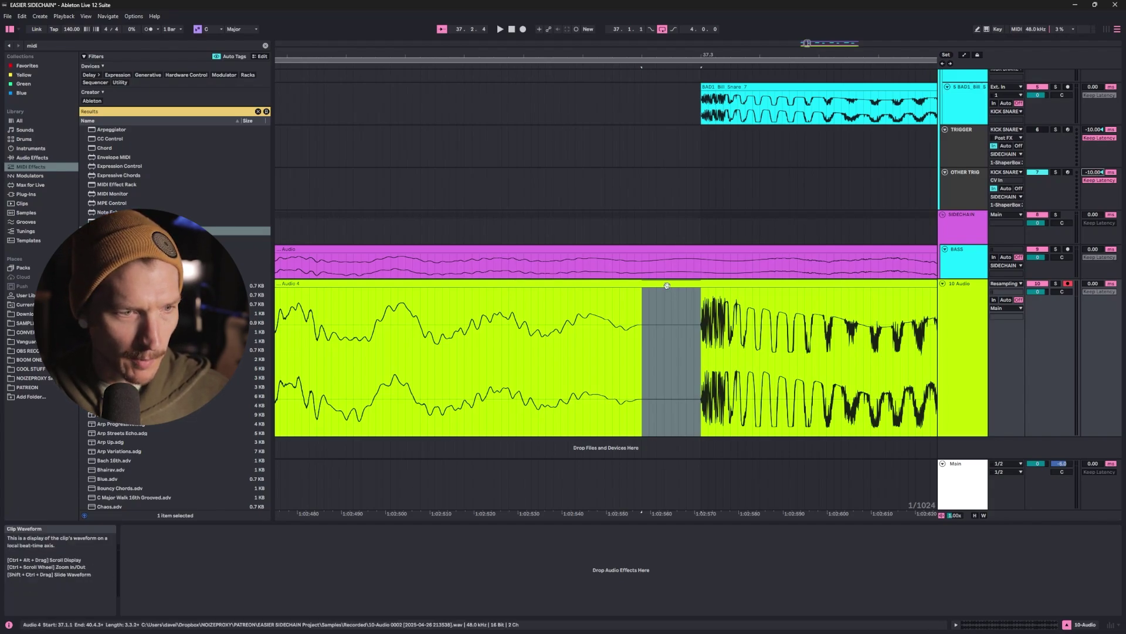
pyautogui.click(523, 29)
pyautogui.scroll(-10, 634, 199)
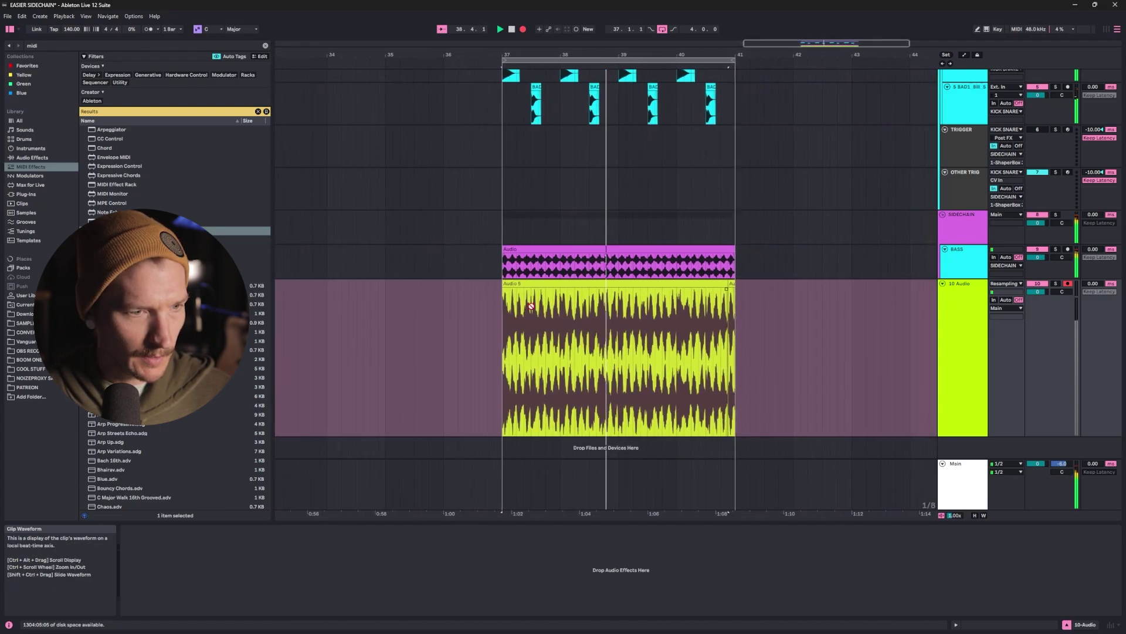
pyautogui.press('space')
pyautogui.scroll(8, 646, 310)
pyautogui.scroll(12, 698, 311)
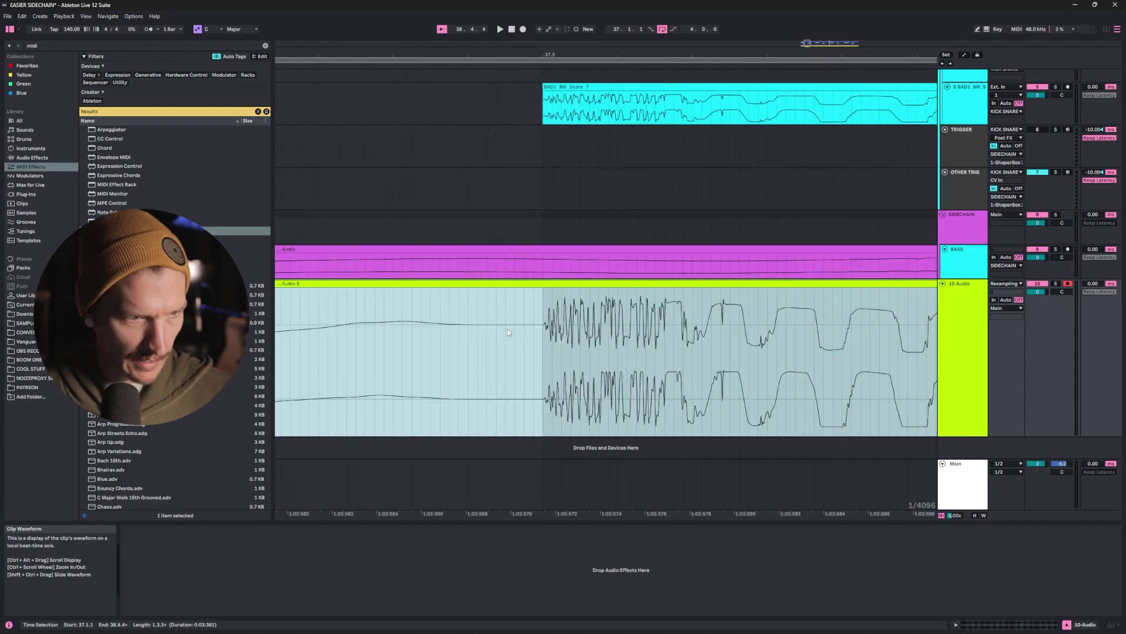
pyautogui.click(541, 341)
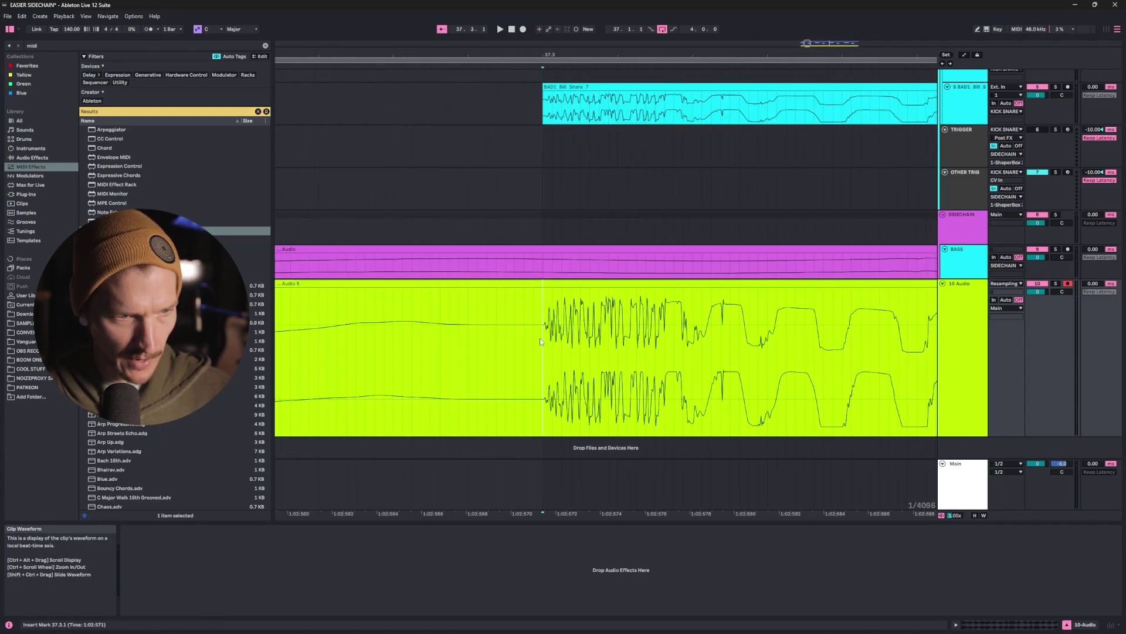
pyautogui.click(458, 342)
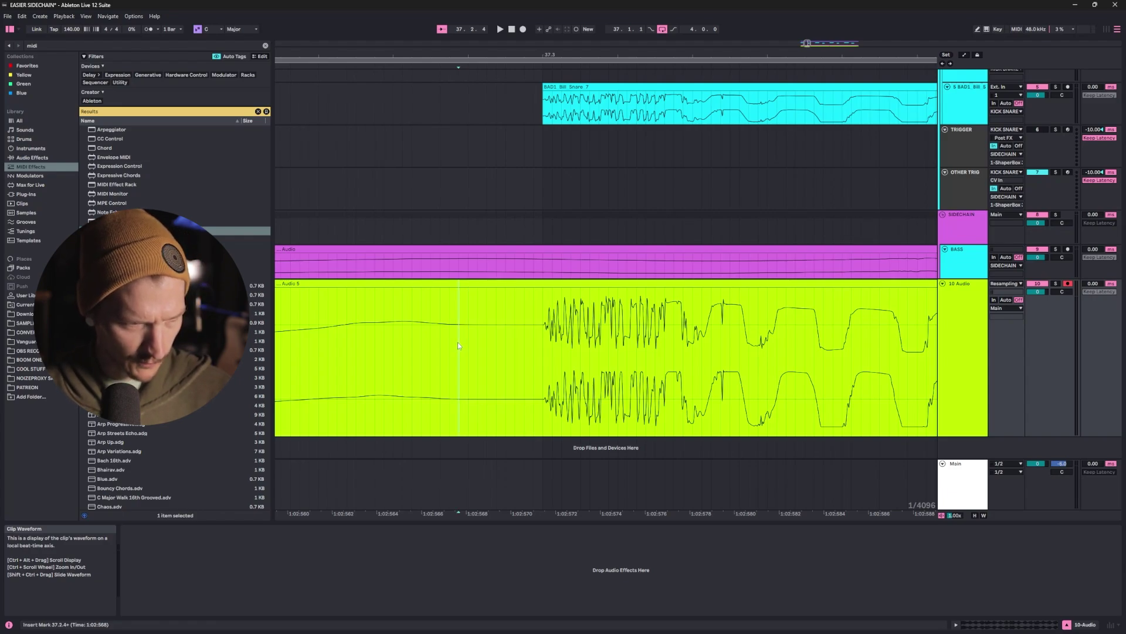
pyautogui.moveTo(458, 343); pyautogui.dragTo(526, 345)
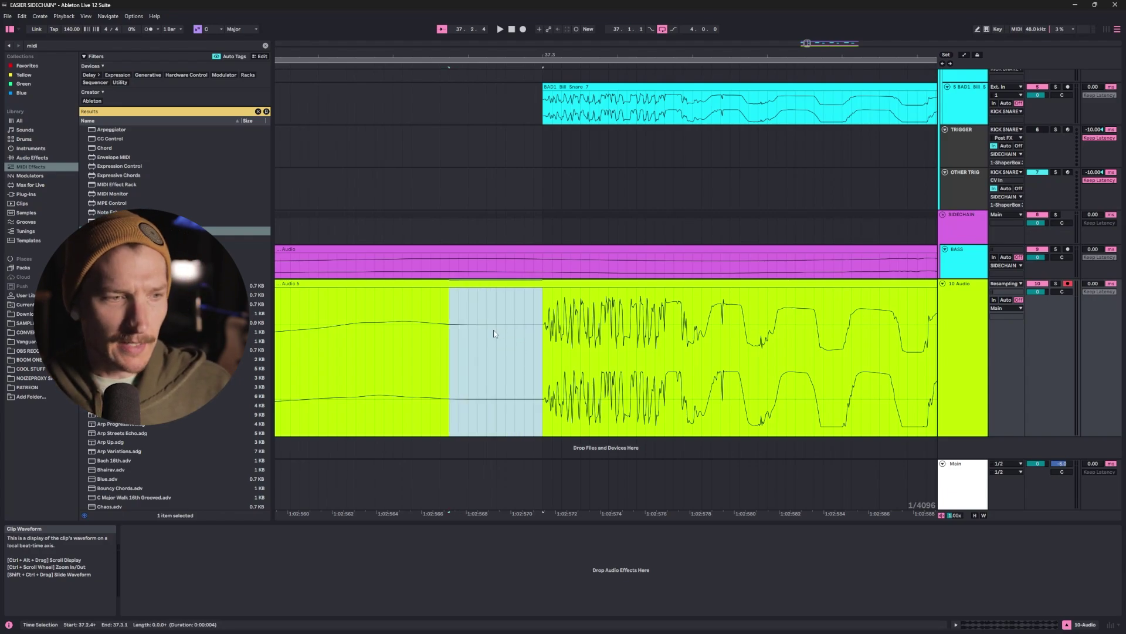
pyautogui.scroll(-12, 500, 330)
pyautogui.click(764, 272)
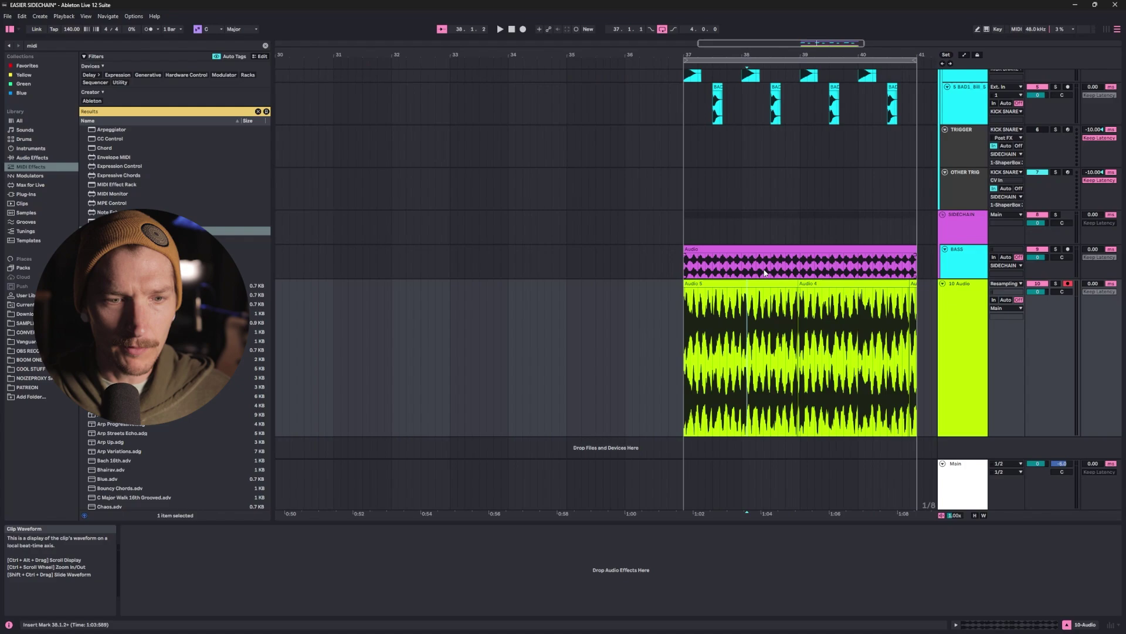
pyautogui.scroll(-4, 765, 272)
# Inspect the KICK SNARE, KICK SNARE A and OTHER TRIG devices, then play bars 37–41
pyautogui.scroll(-5, 790, 324)
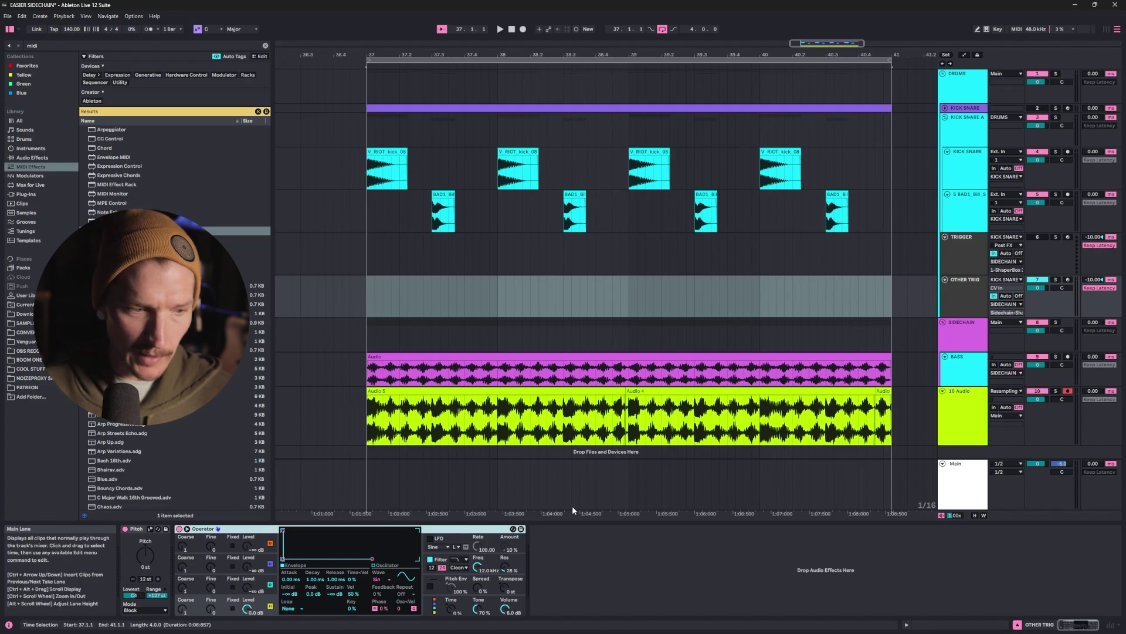
pyautogui.click(976, 171)
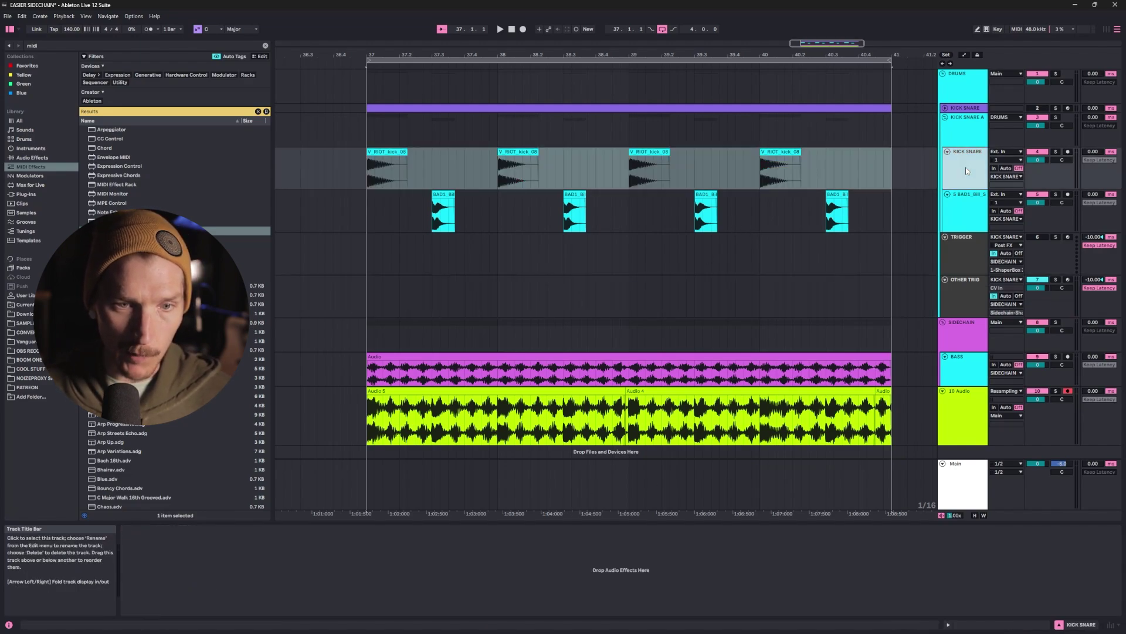
pyautogui.click(962, 133)
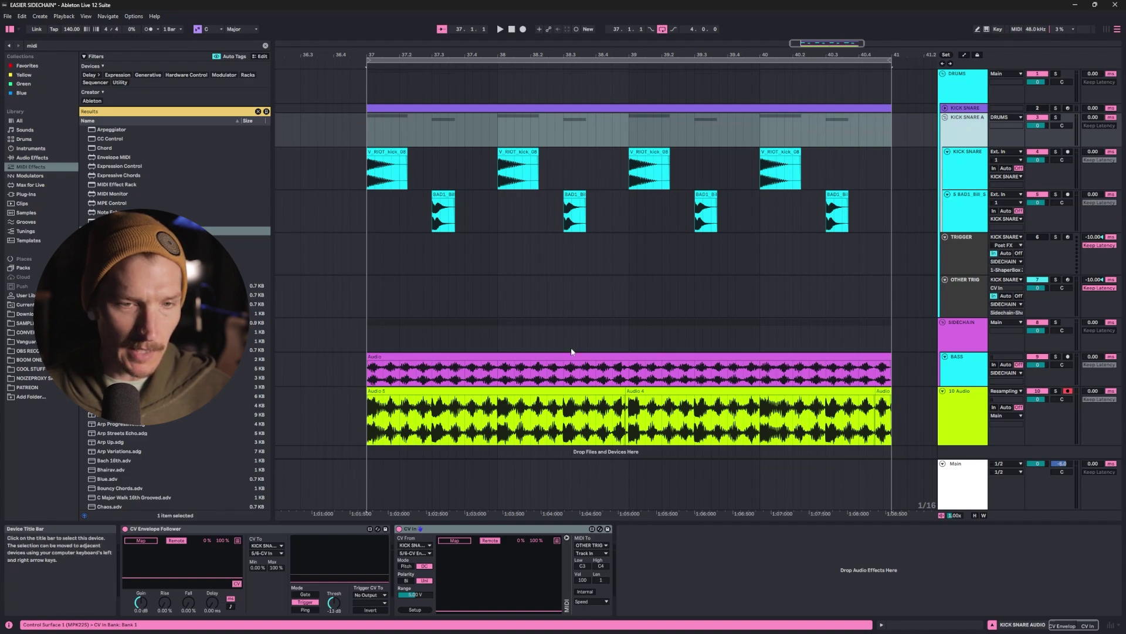
pyautogui.click(970, 284)
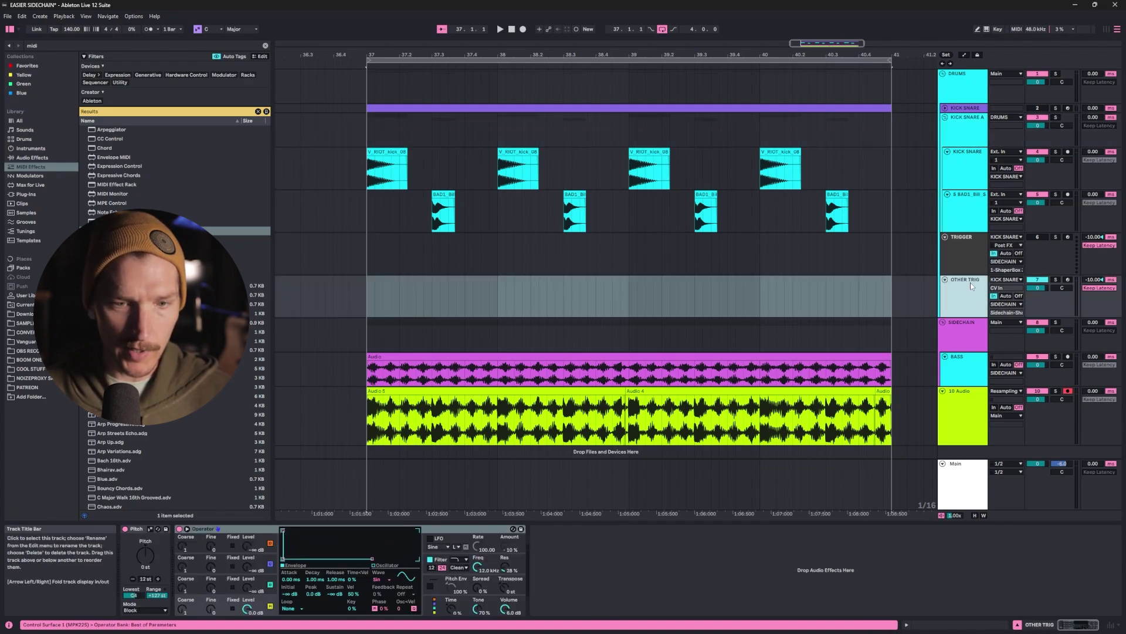
pyautogui.click(484, 532)
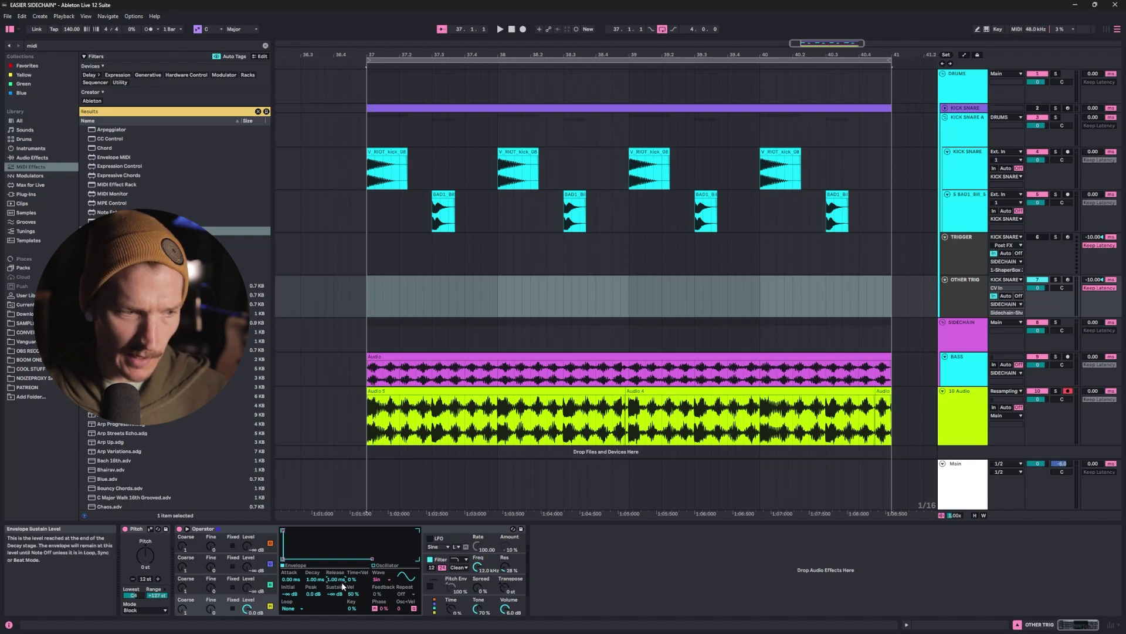
pyautogui.click(974, 286)
pyautogui.press('space')
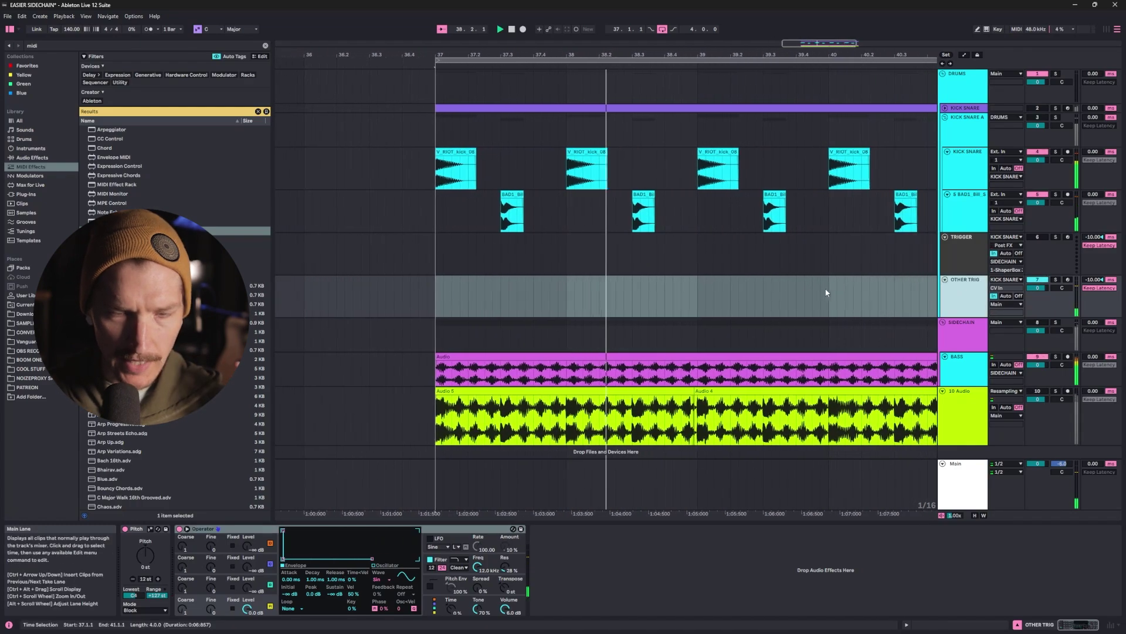
# Fold ShaperBox 3 and set the SIDECHAIN Compressor's sidechain to OTHER TRIG, Post FX
pyautogui.click(961, 332)
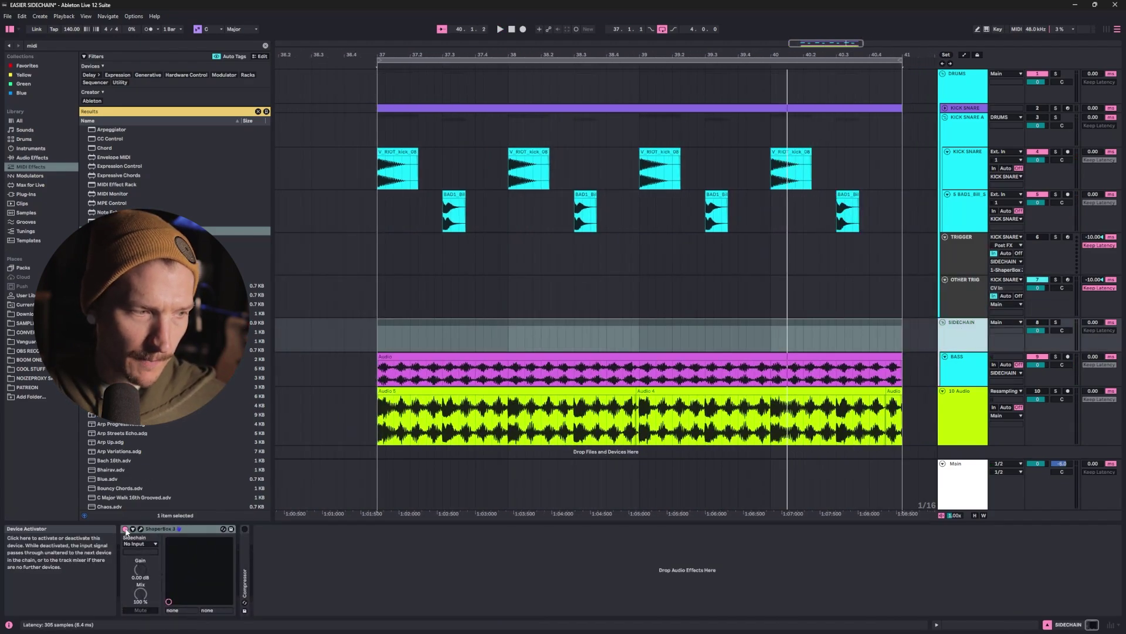
pyautogui.click(159, 529)
pyautogui.doubleClick(158, 528)
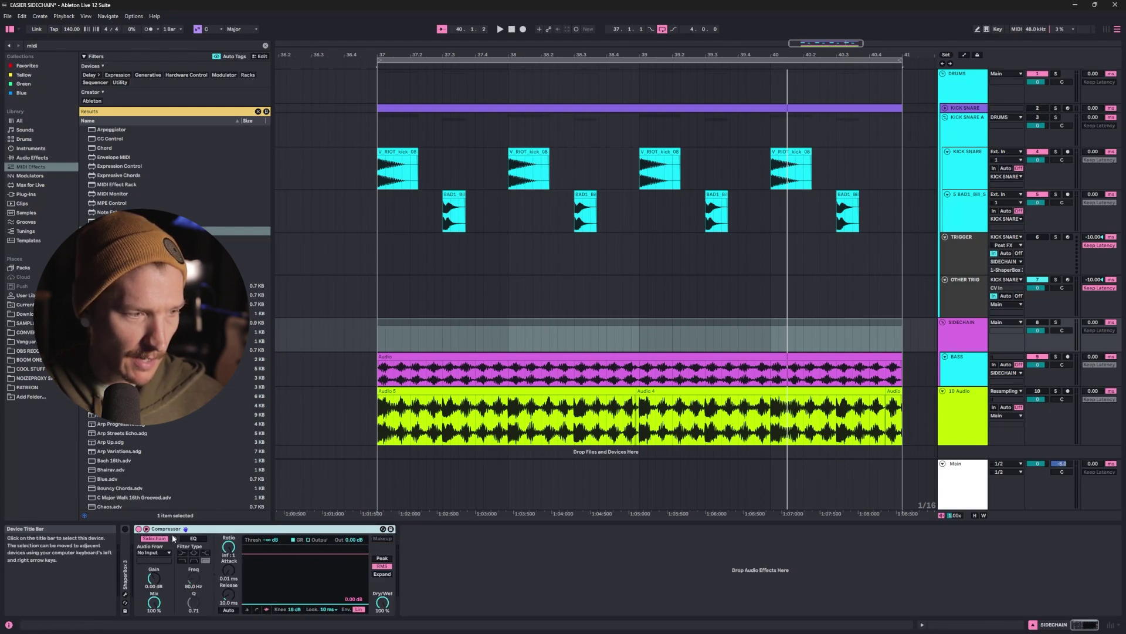
pyautogui.click(159, 553)
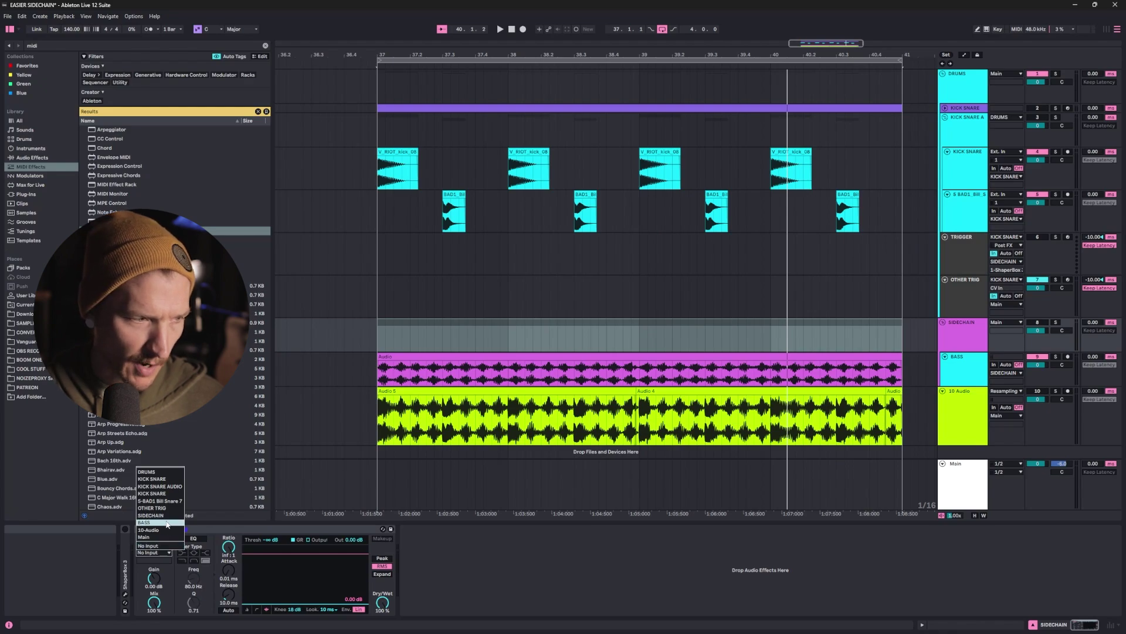
pyautogui.click(153, 508)
pyautogui.click(162, 560)
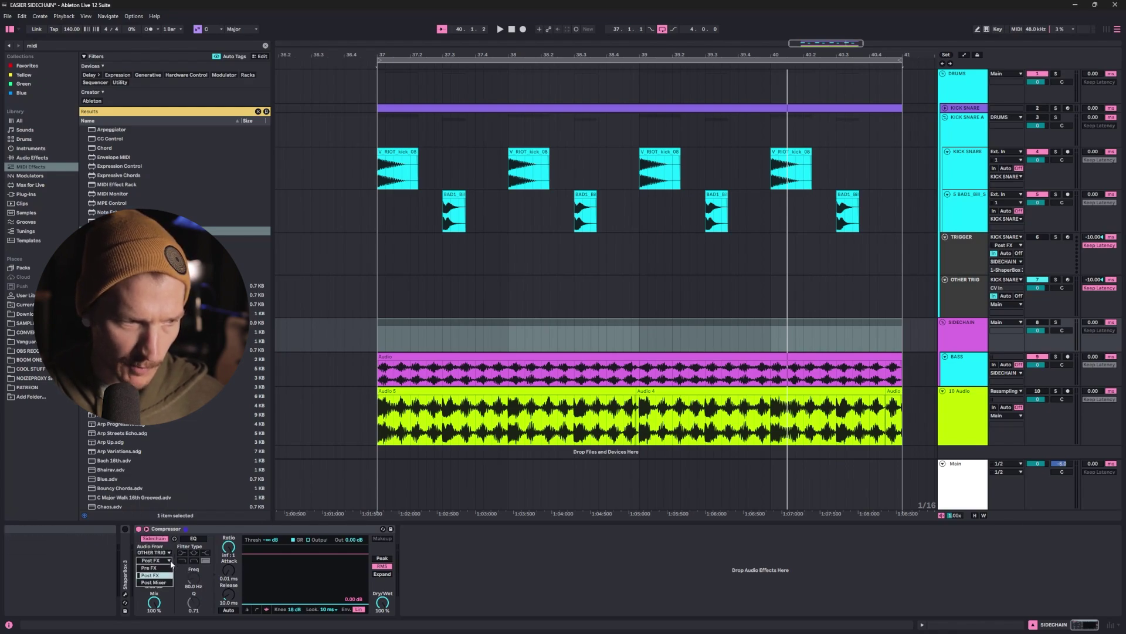
pyautogui.click(165, 576)
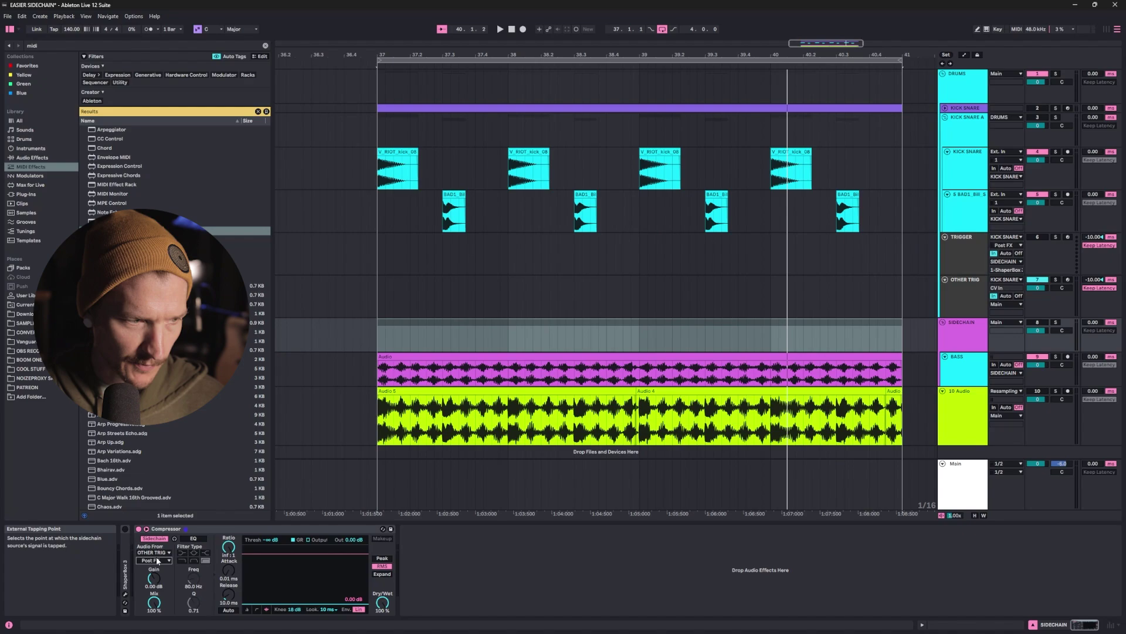
# Deactivate OTHER TRIG and play back to hear the bass ducking
pyautogui.click(1037, 280)
pyautogui.click(963, 293)
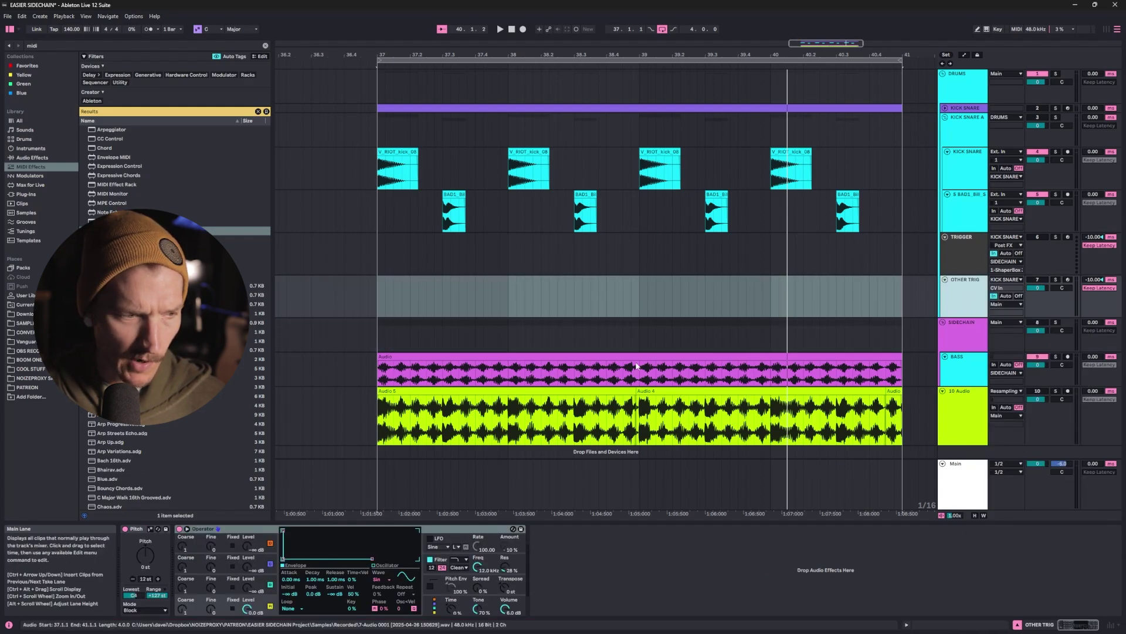
pyautogui.click(969, 336)
pyautogui.press('space')
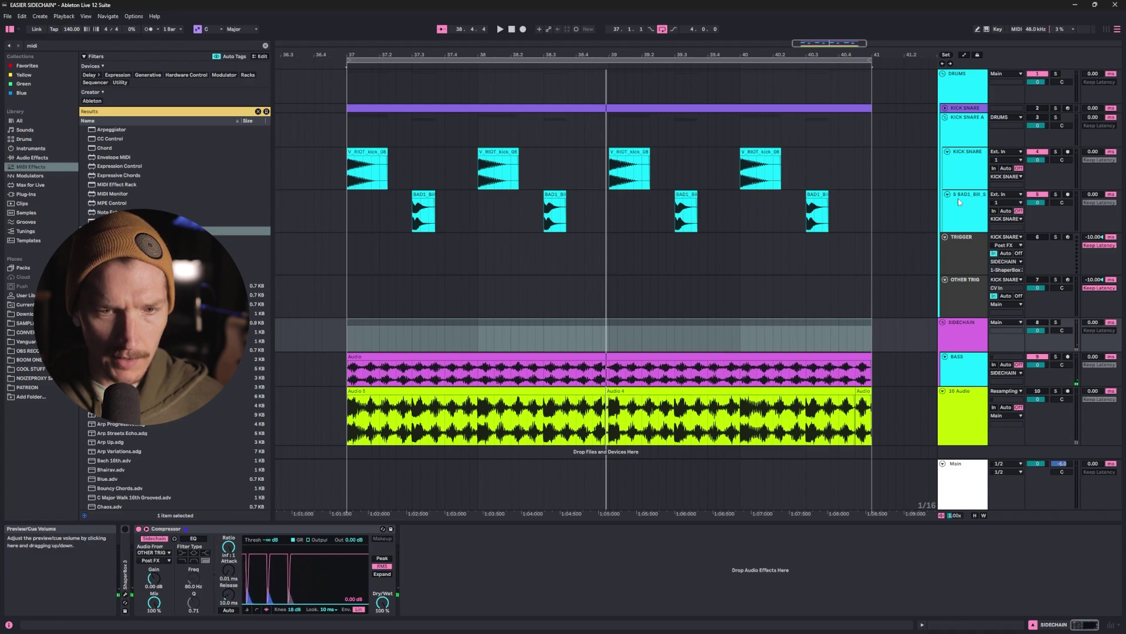
# Check the DRUMS and KICK SNARE A tracks, reactivate SIDECHAIN, and select 10 Audio
pyautogui.click(972, 97)
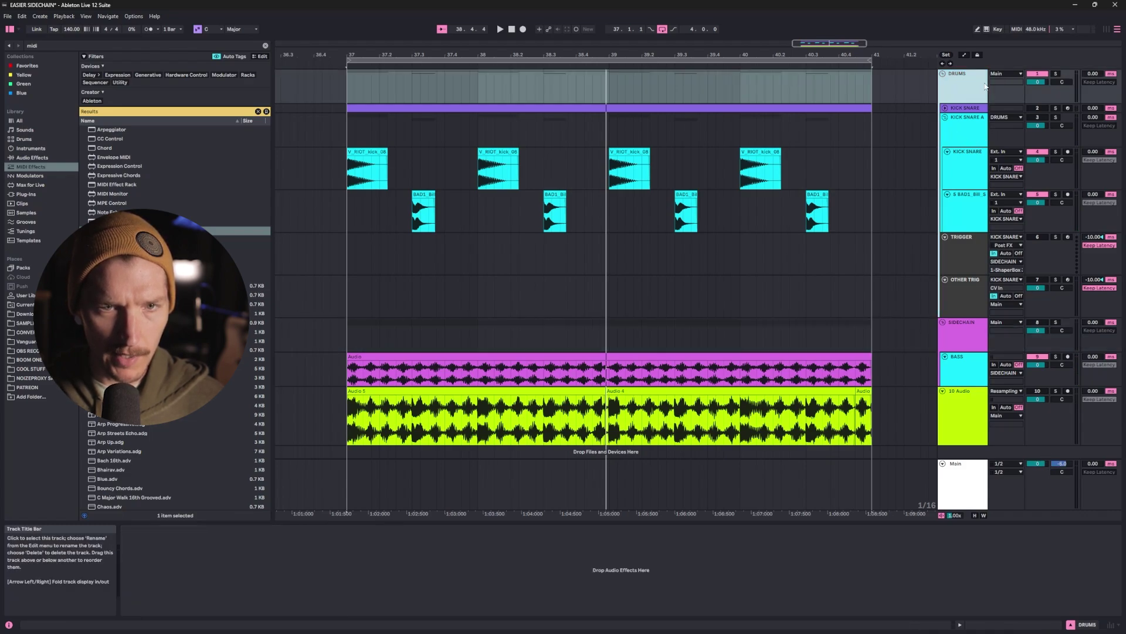
pyautogui.click(968, 129)
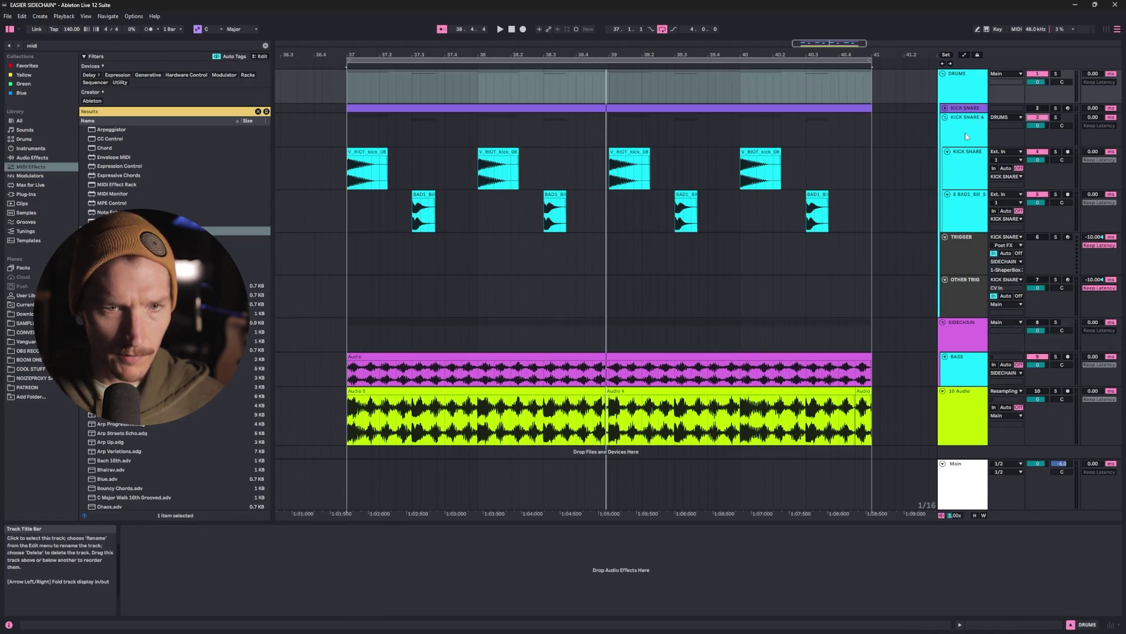
pyautogui.click(966, 332)
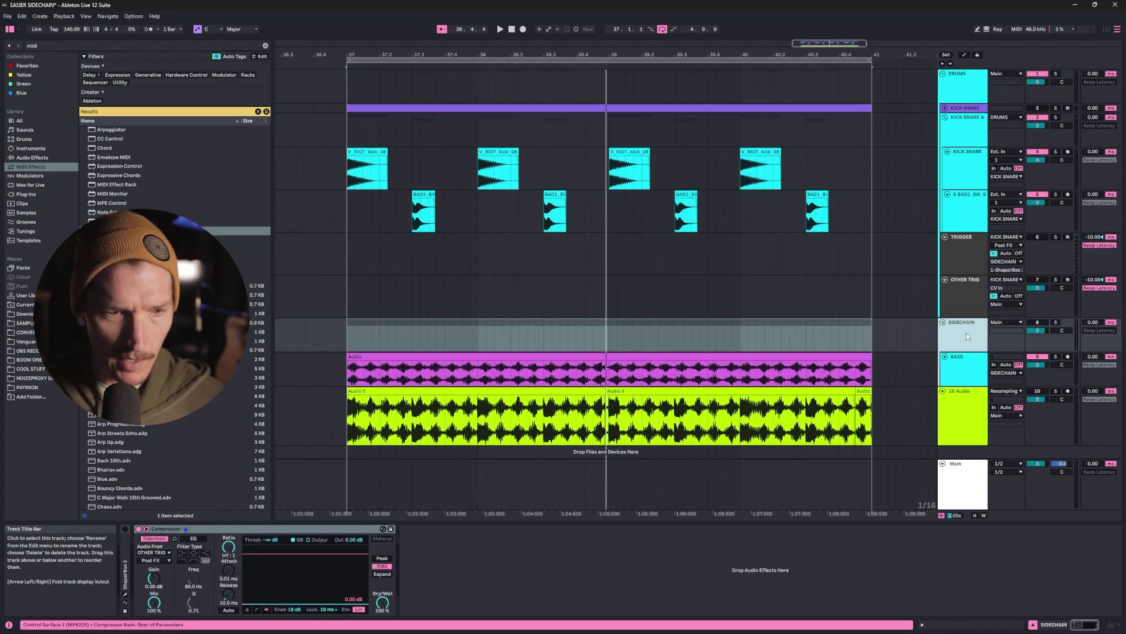
pyautogui.click(1038, 322)
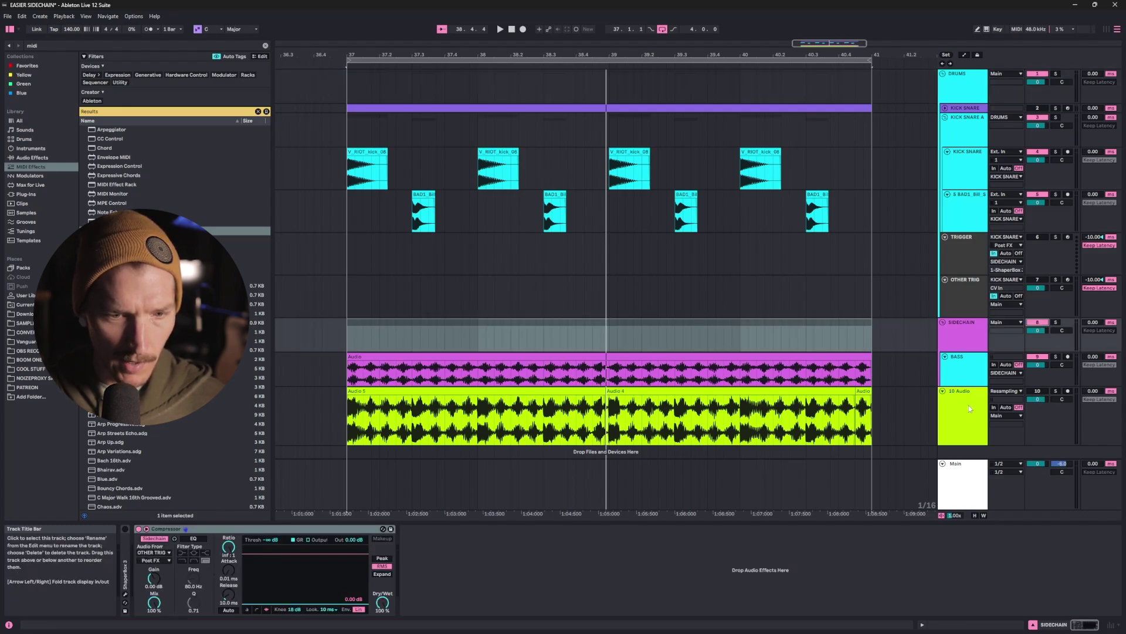
pyautogui.click(1050, 397)
# Arm 10 Audio and record bars 37–41 as a new resampled take
pyautogui.click(1069, 391)
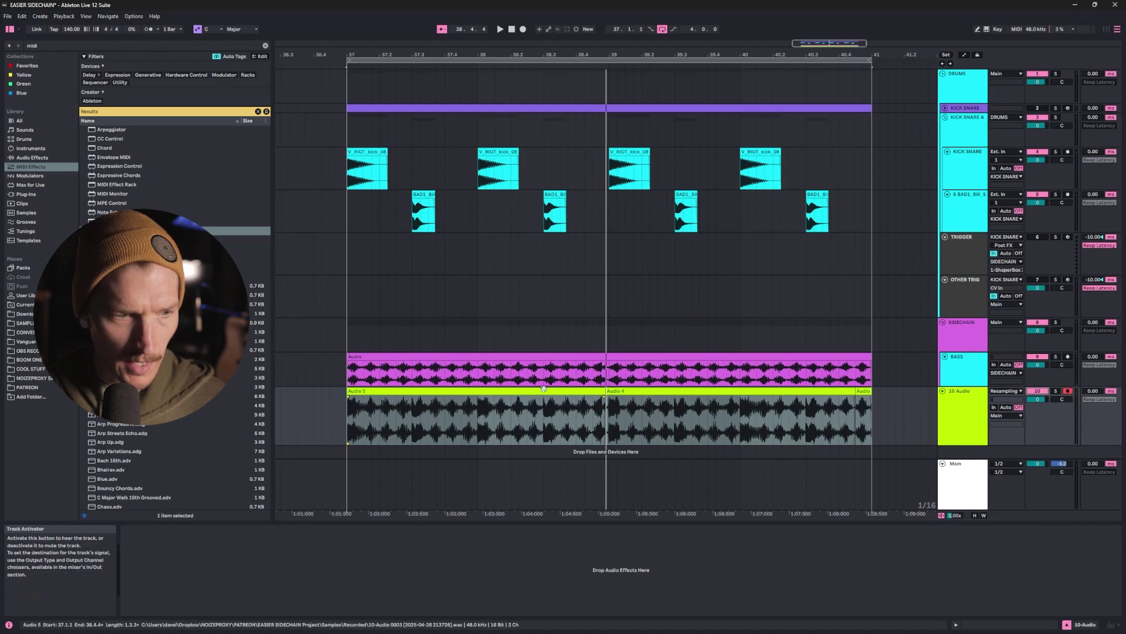
pyautogui.click(475, 391)
pyautogui.click(523, 29)
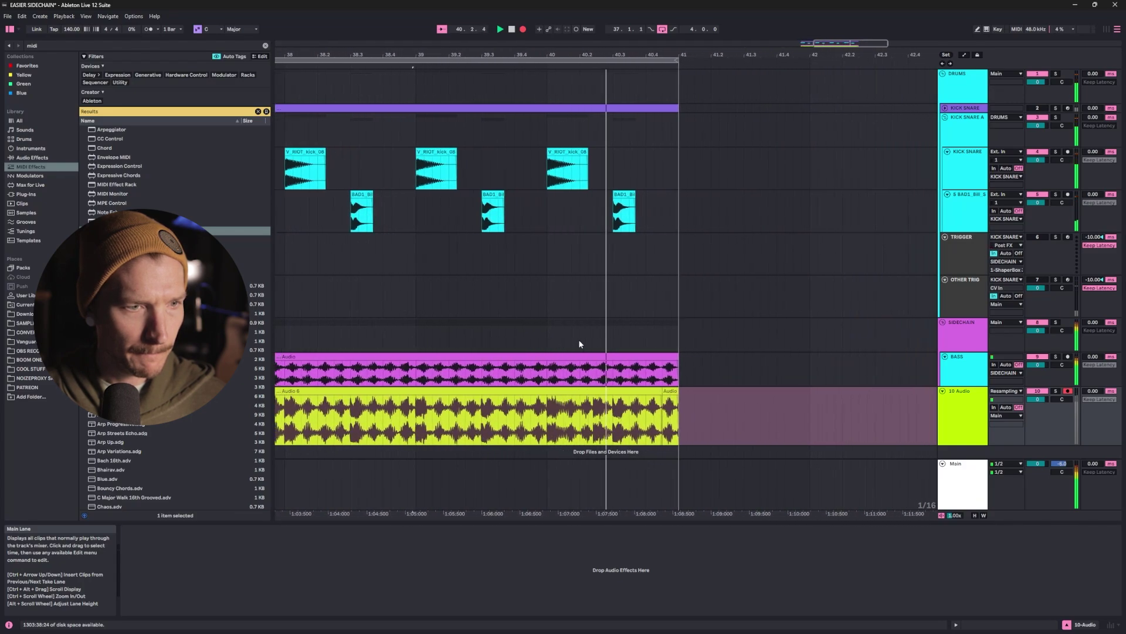
pyautogui.press('space')
# Zoom in and mark the nearly silent gap before 40.3 at the clip's end
pyautogui.scroll(5, 519, 415)
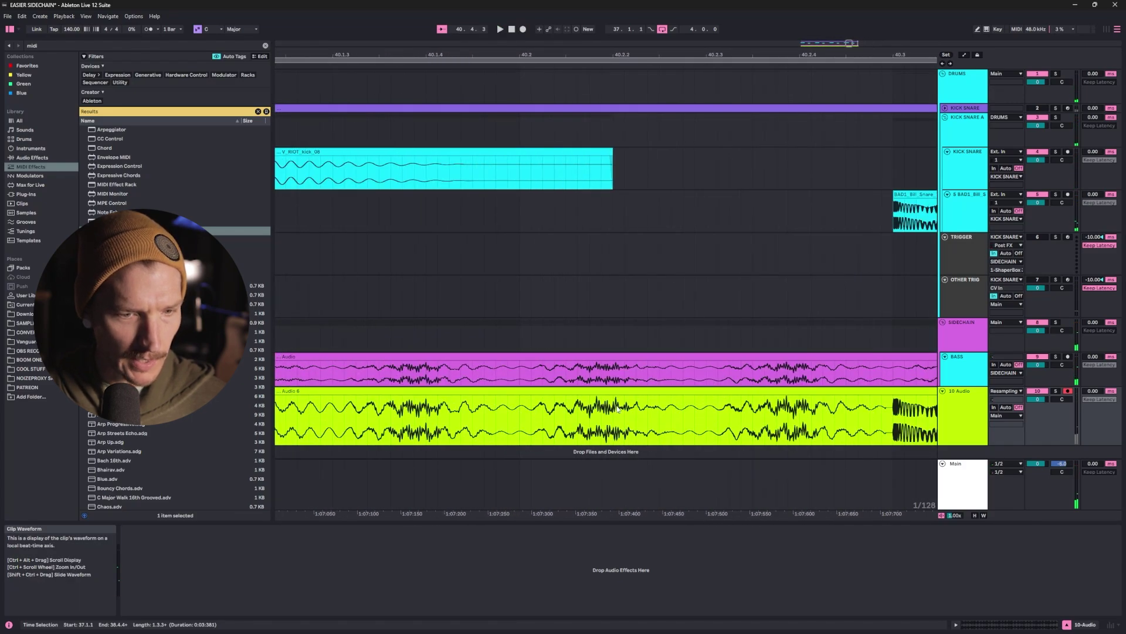
pyautogui.scroll(6, 890, 416)
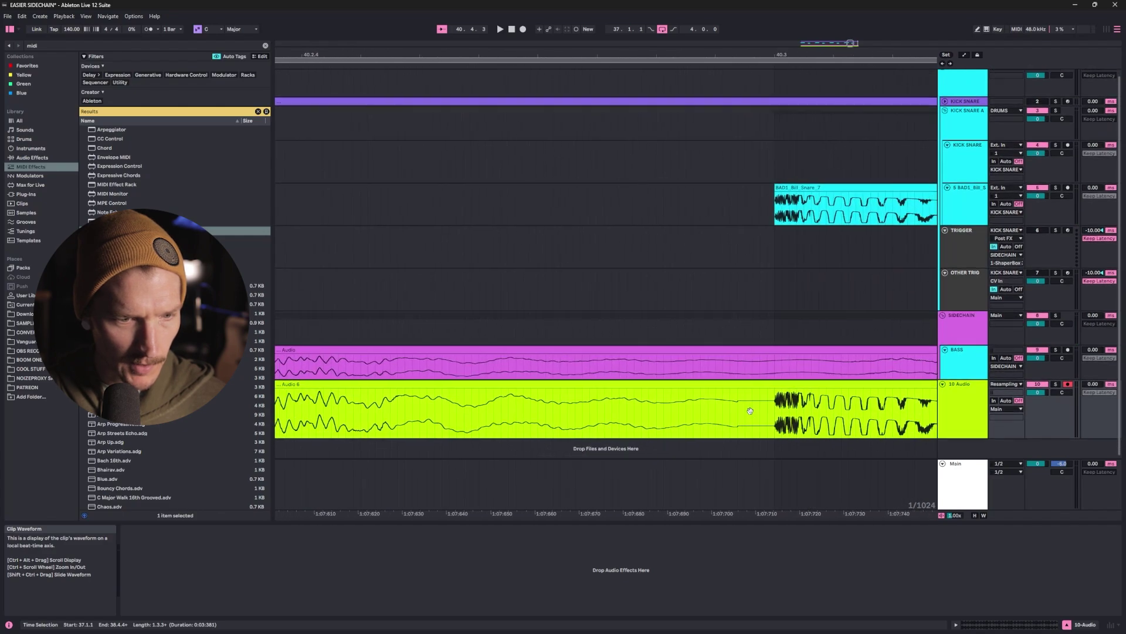
pyautogui.moveTo(741, 417); pyautogui.dragTo(761, 417)
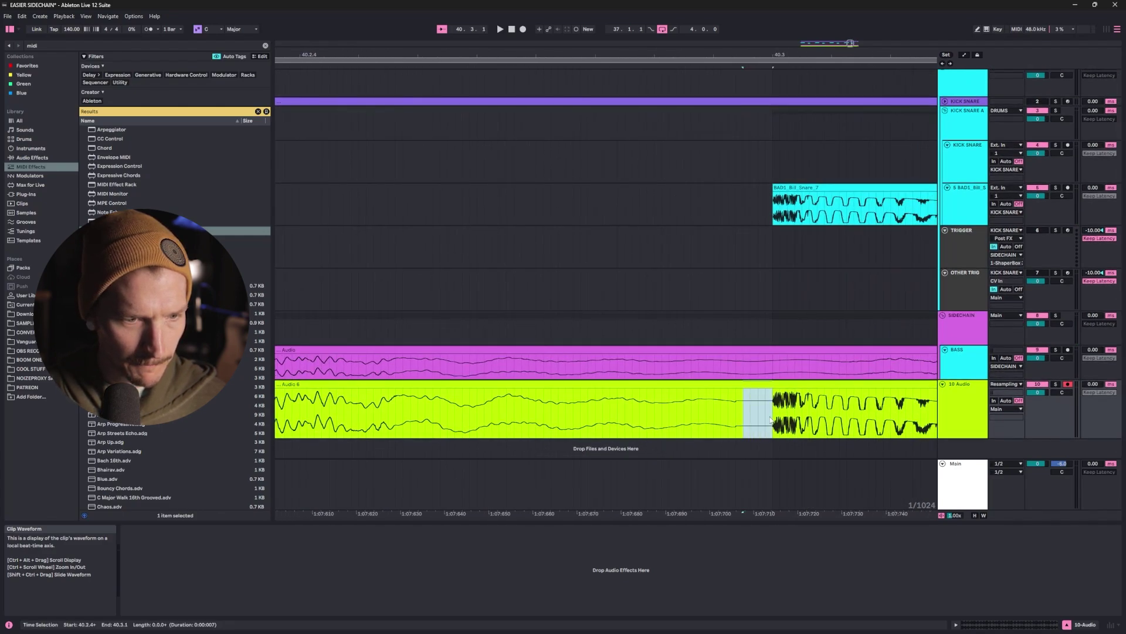
pyautogui.scroll(2, 771, 418)
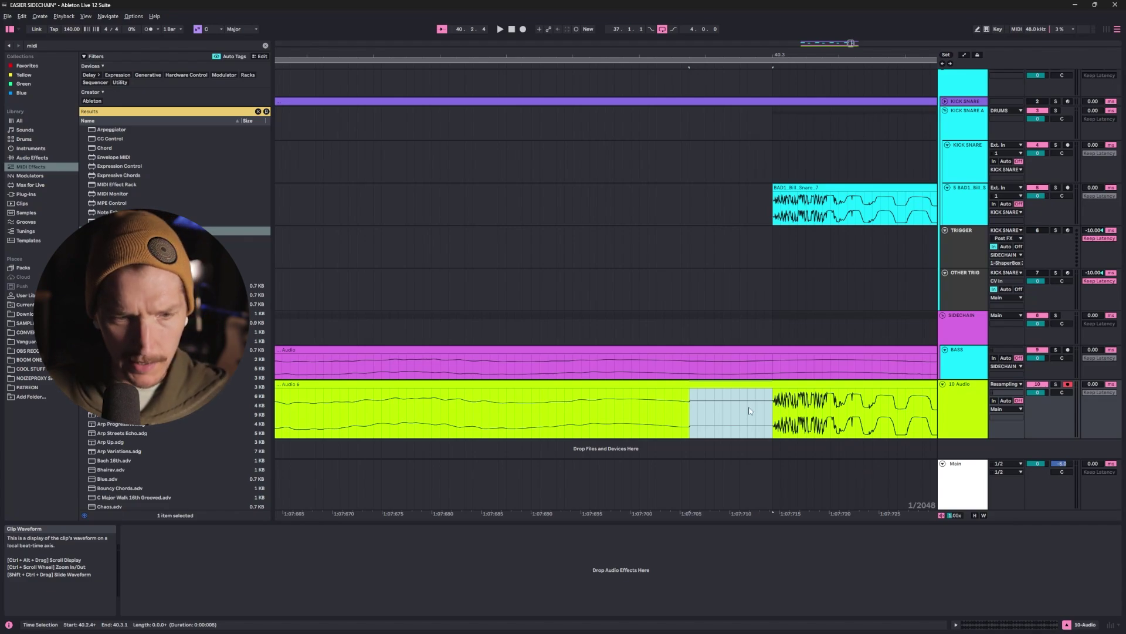
pyautogui.scroll(-10, 749, 406)
pyautogui.click(606, 288)
# Play the bass loop and flip the compressor release to Log while listening to the ducking
pyautogui.click(509, 353)
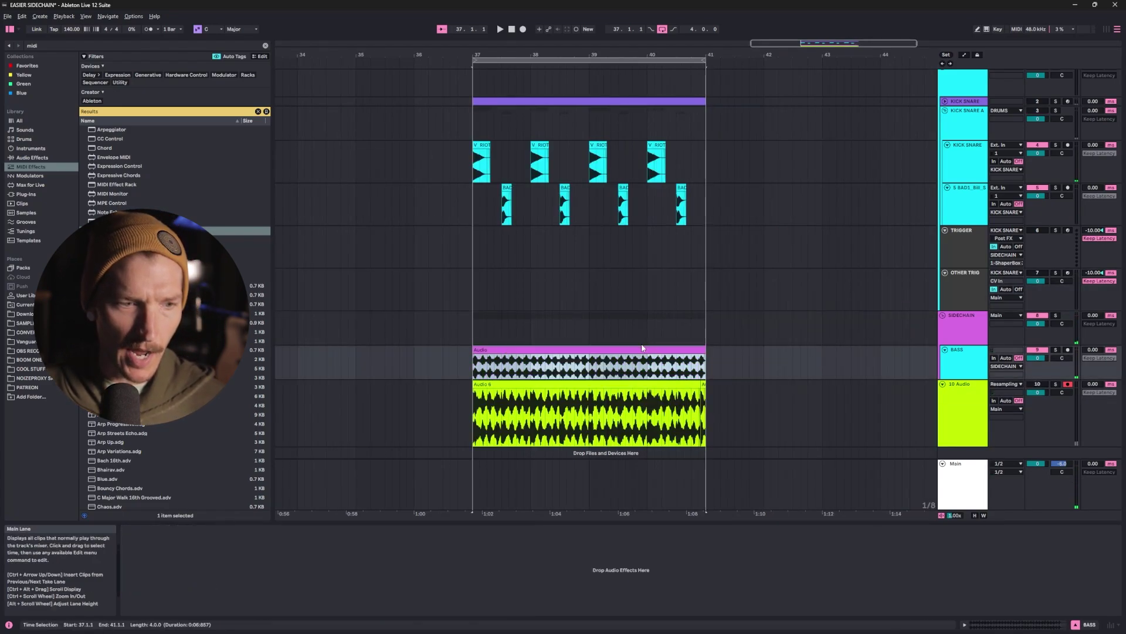
pyautogui.press('space')
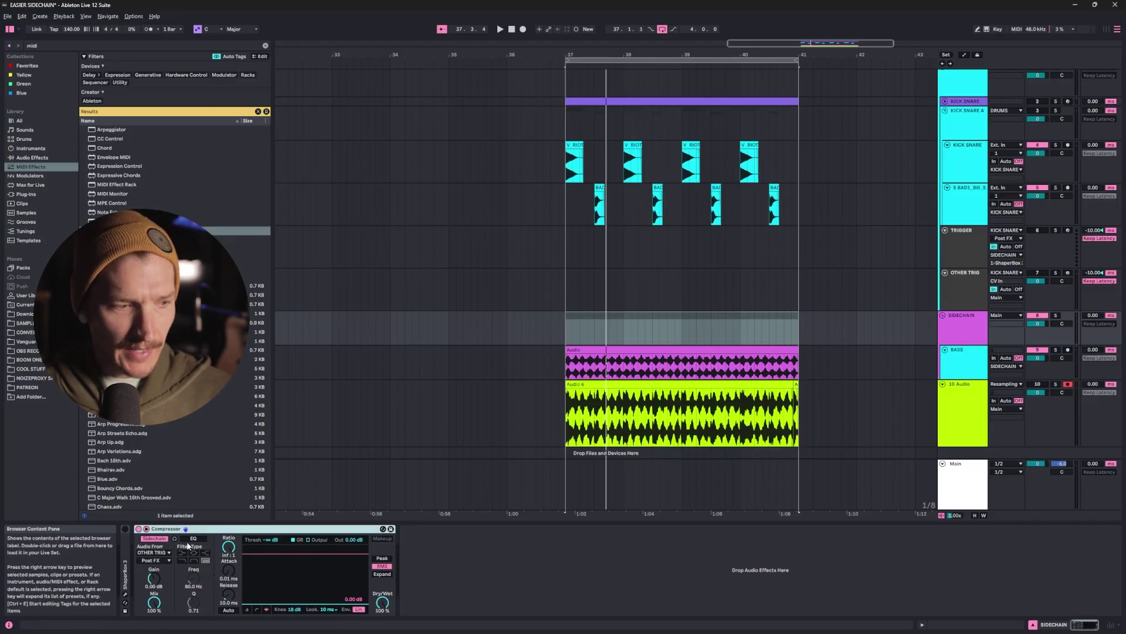
pyautogui.click(358, 610)
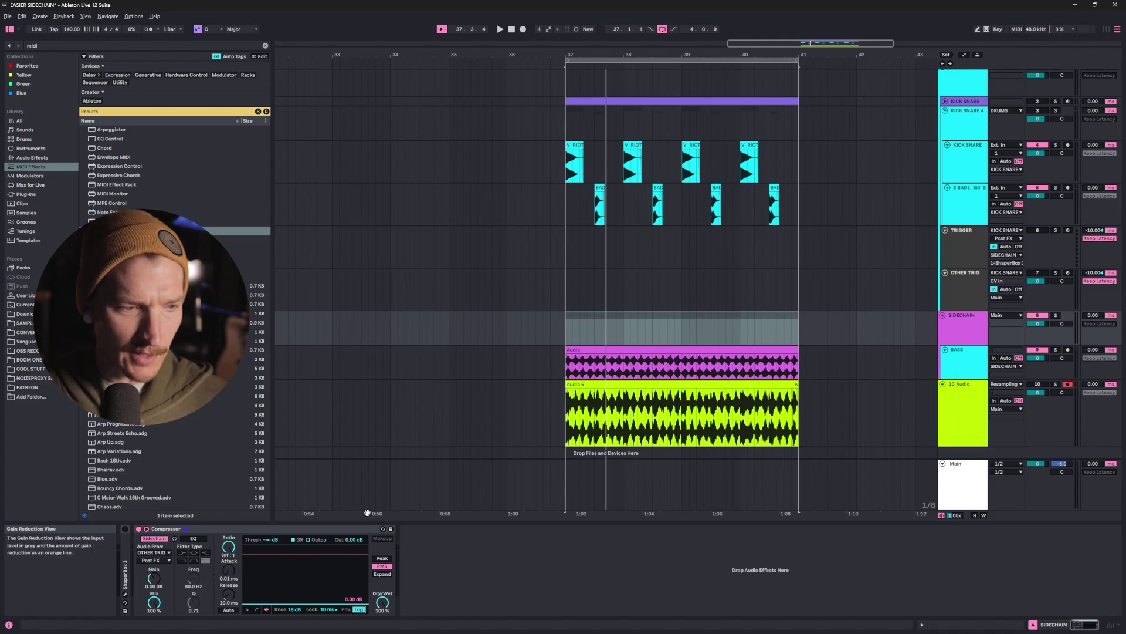
pyautogui.press('space')
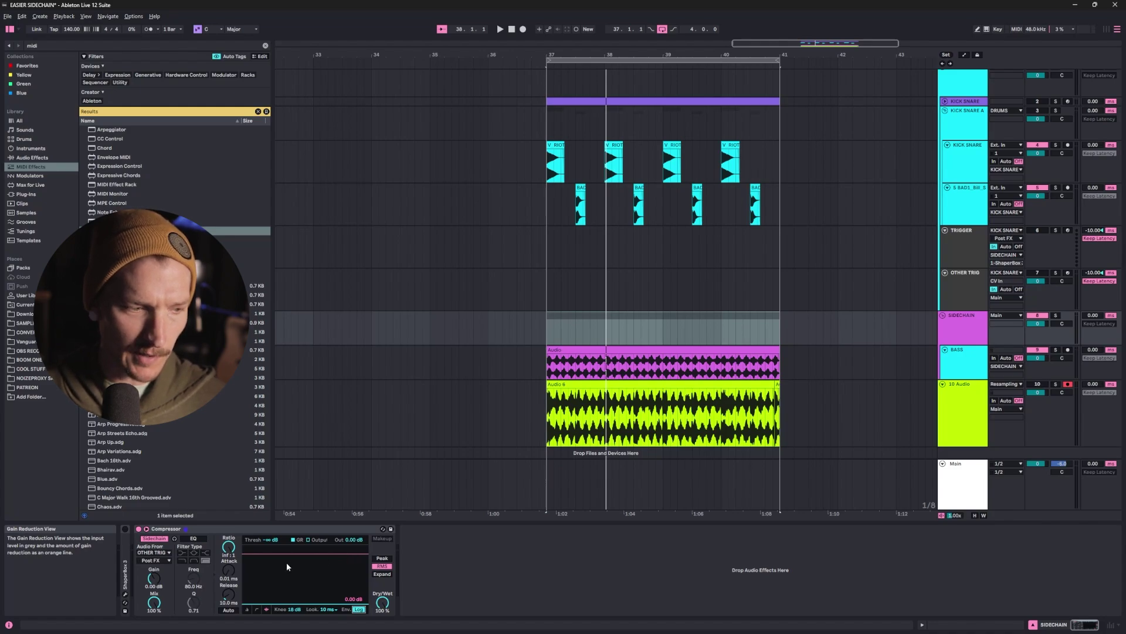
pyautogui.press('space')
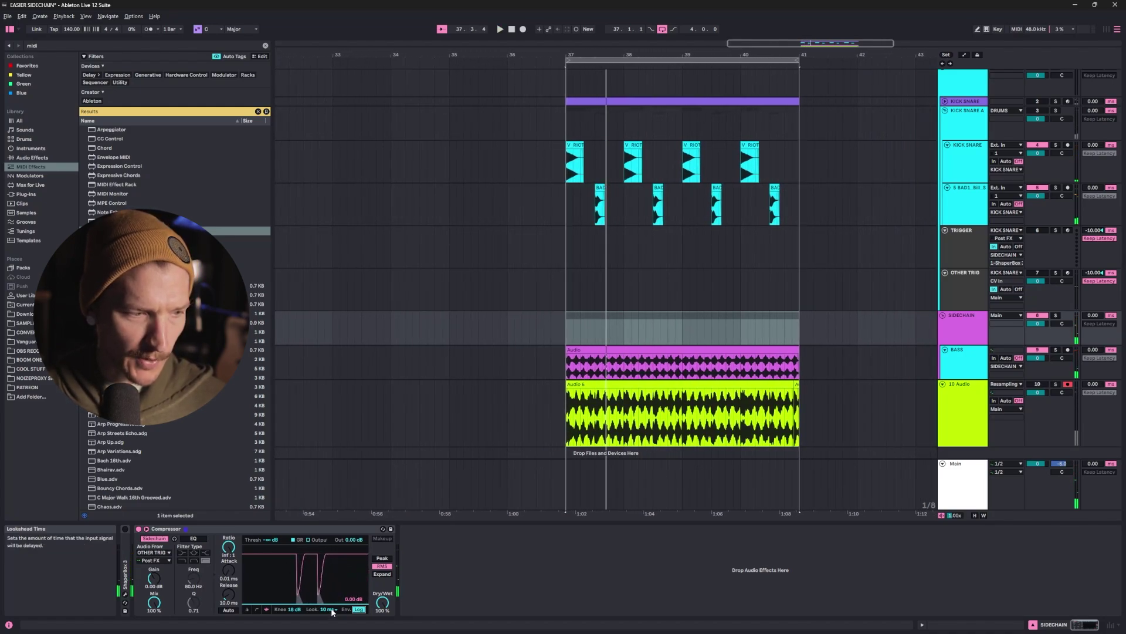
# Keep the lookahead at 10 ms and switch the compressor release to linear mode
pyautogui.click(333, 610)
pyautogui.click(333, 612)
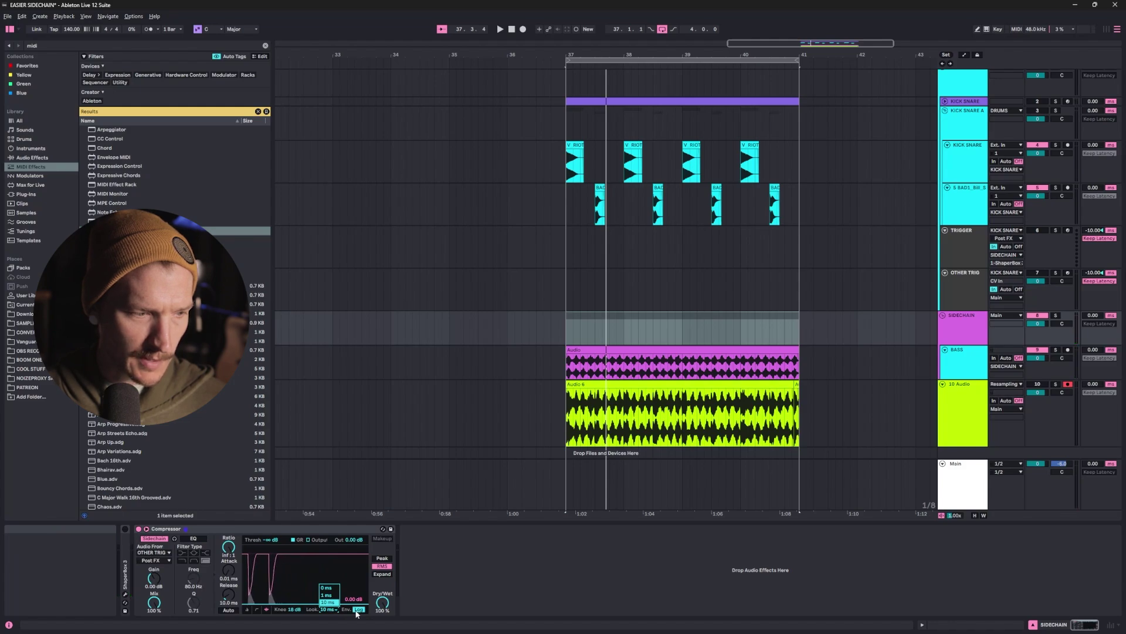
pyautogui.click(359, 609)
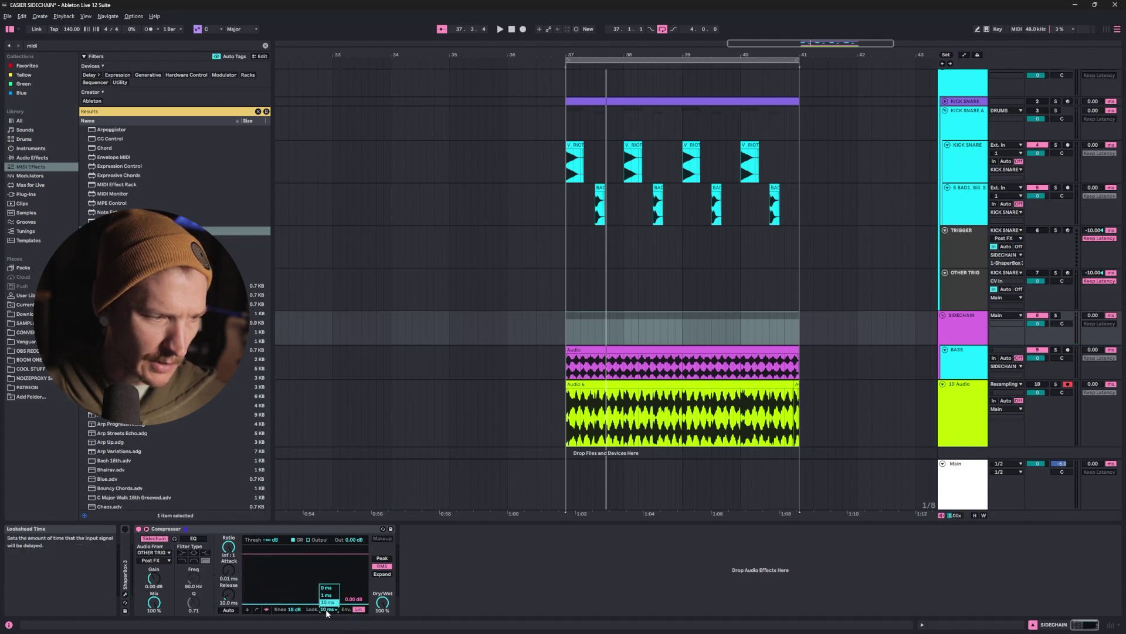
pyautogui.click(330, 602)
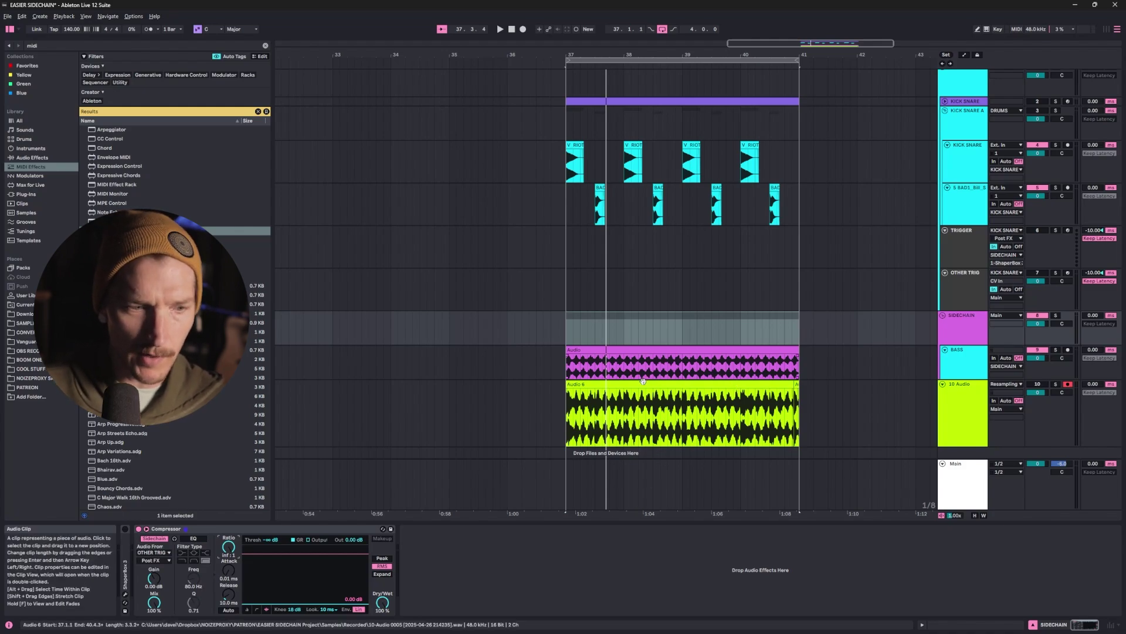
# Unfold the KICK SNARE drum rack track to show its MIDI notes
pyautogui.click(661, 350)
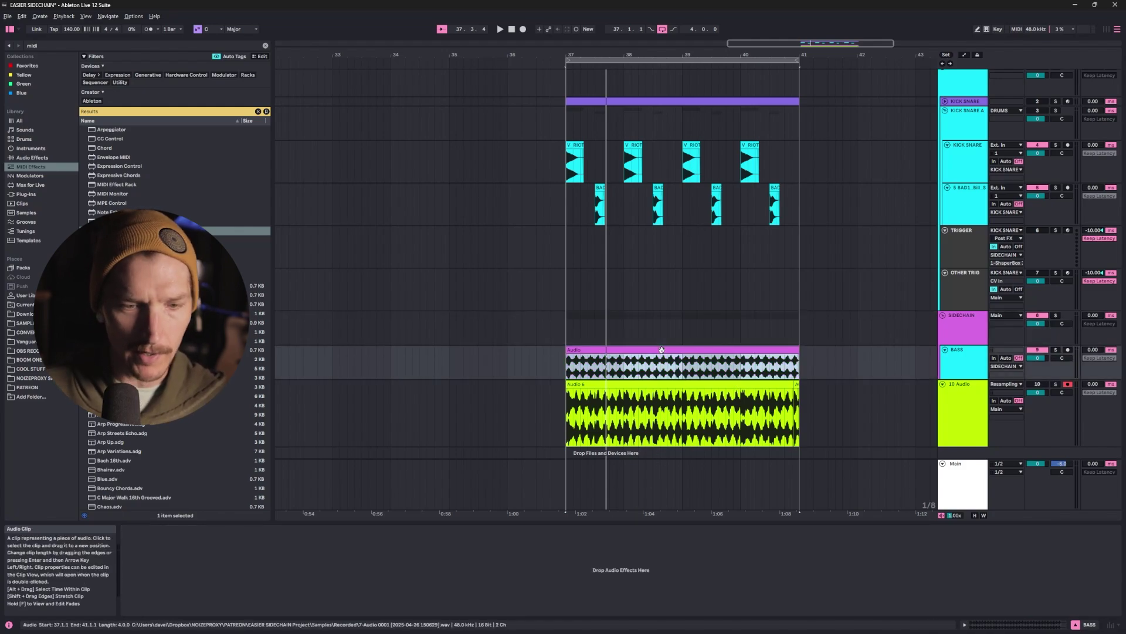
pyautogui.click(966, 340)
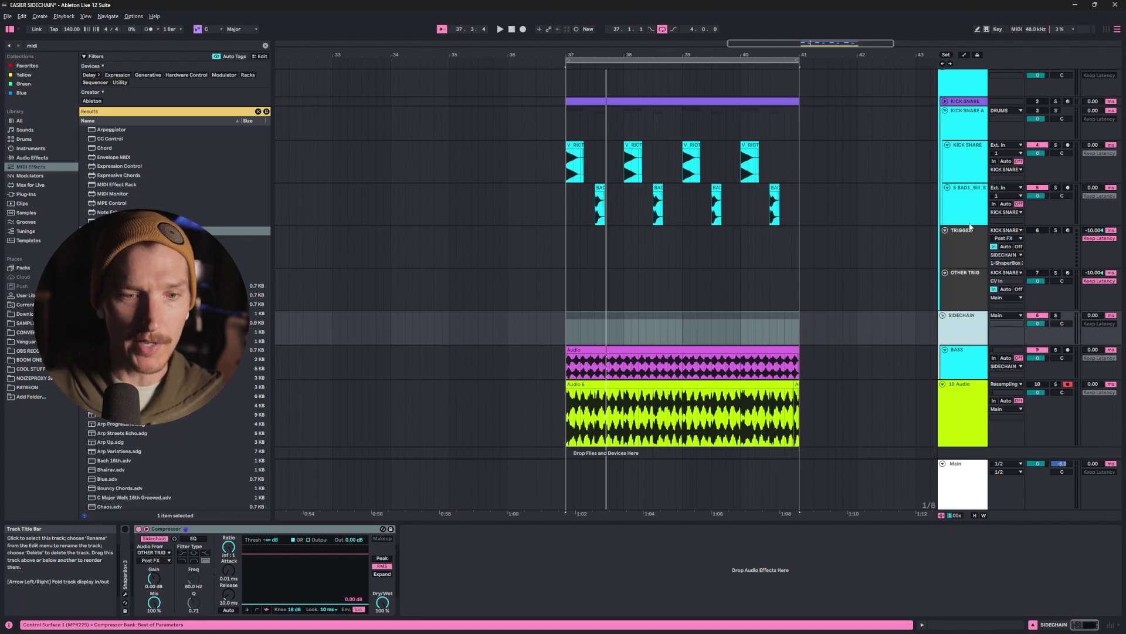
pyautogui.click(963, 287)
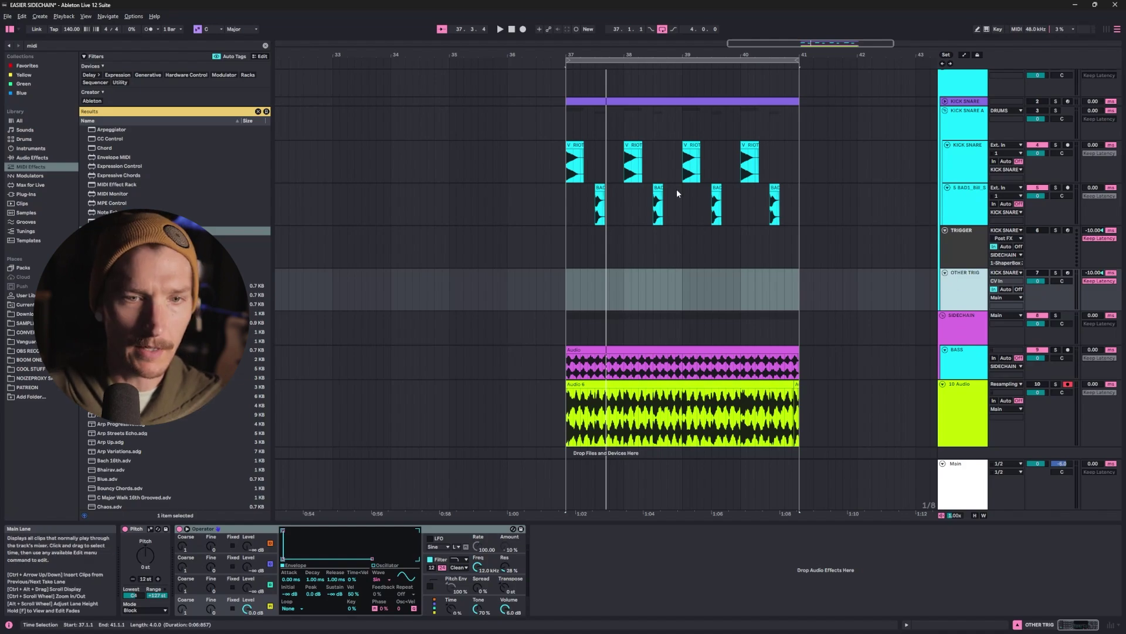
pyautogui.click(965, 111)
pyautogui.click(945, 110)
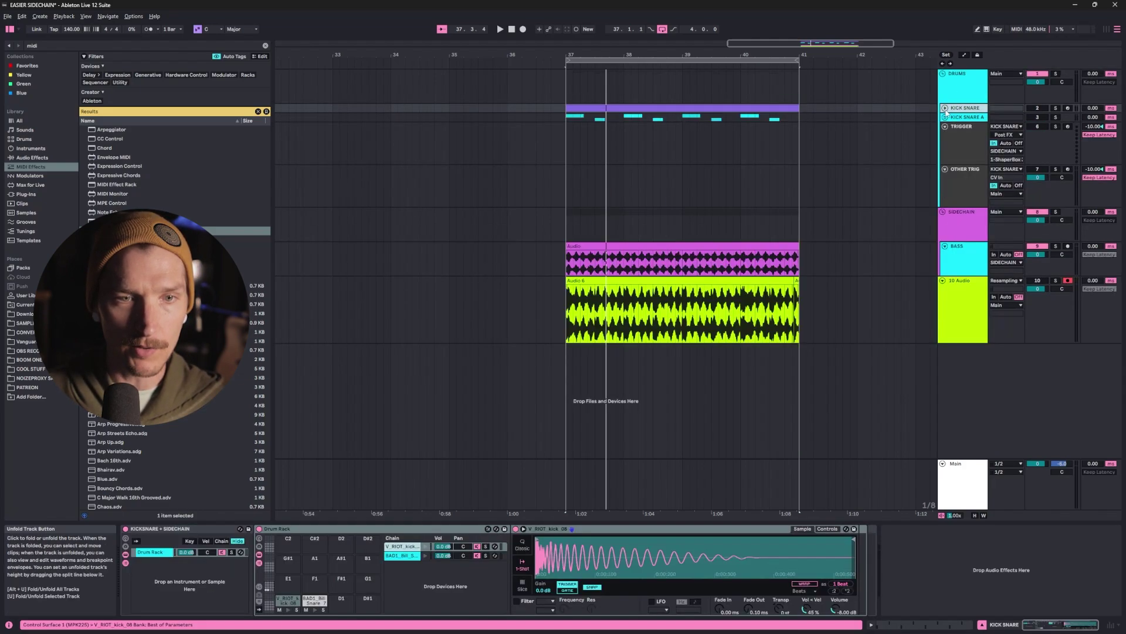
pyautogui.click(945, 109)
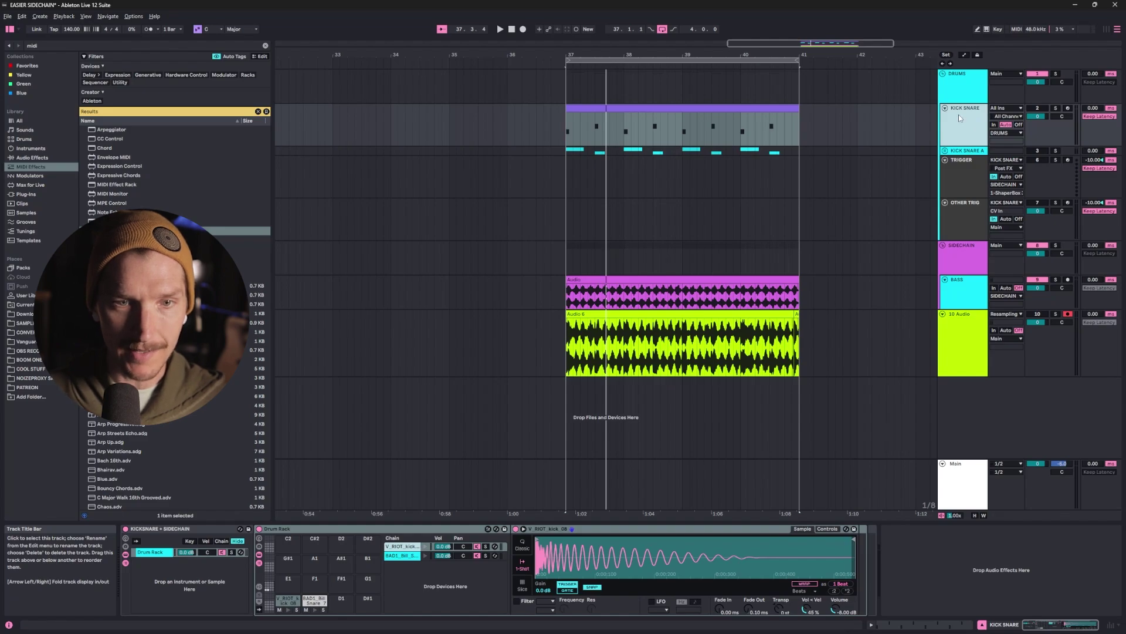
# Set OTHER TRIG's input source to KICK SNARE, Post FX
pyautogui.click(978, 177)
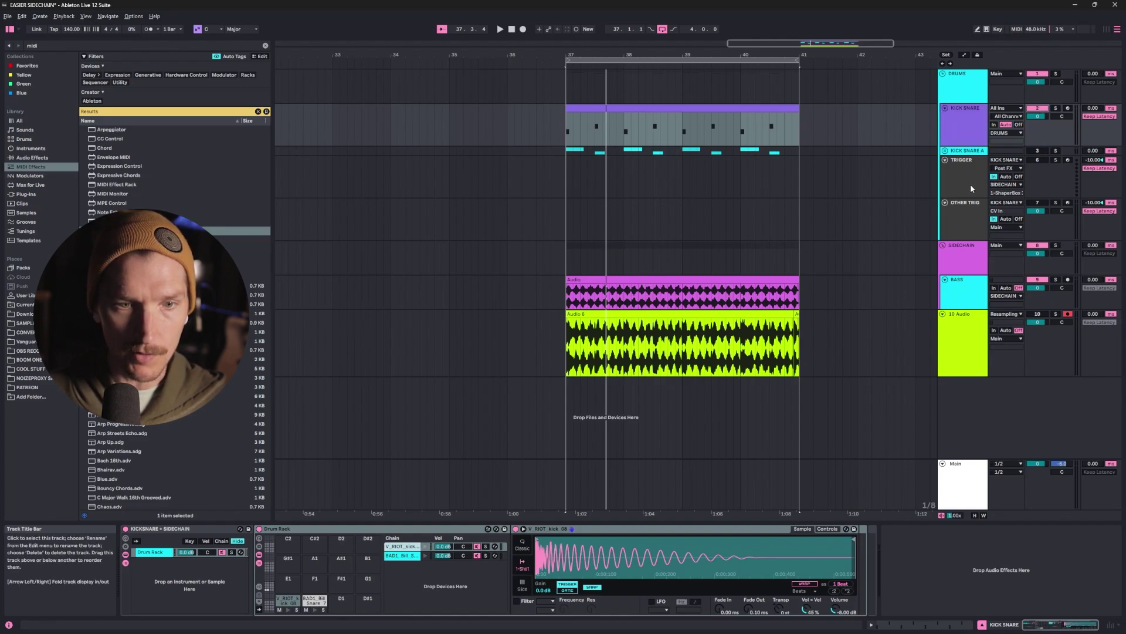
pyautogui.click(968, 210)
pyautogui.click(1019, 203)
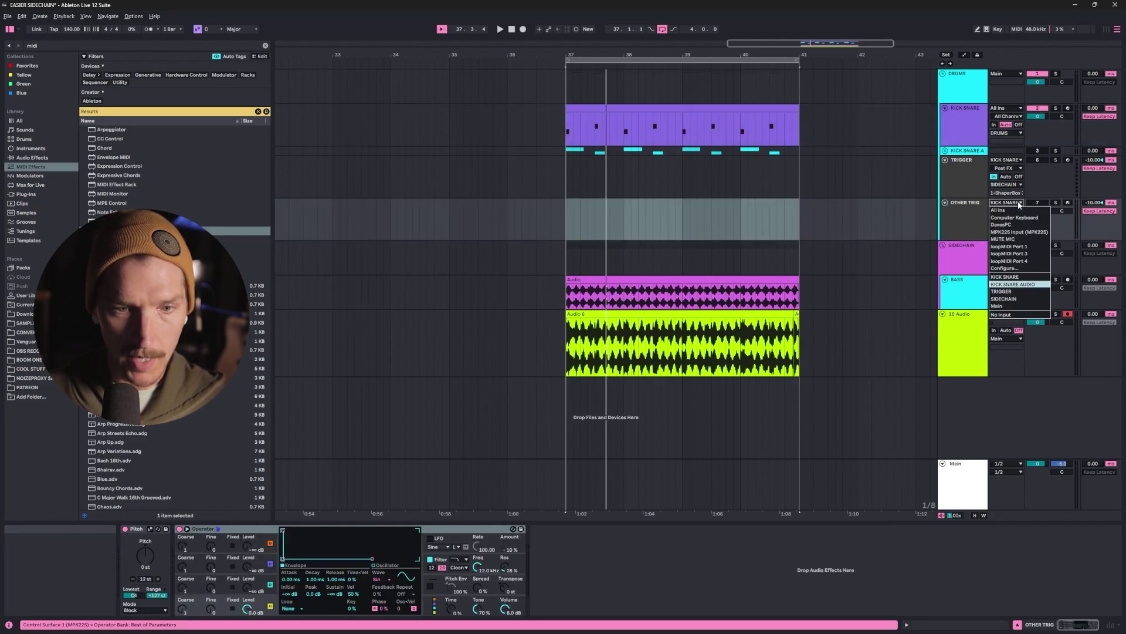
pyautogui.click(1034, 284)
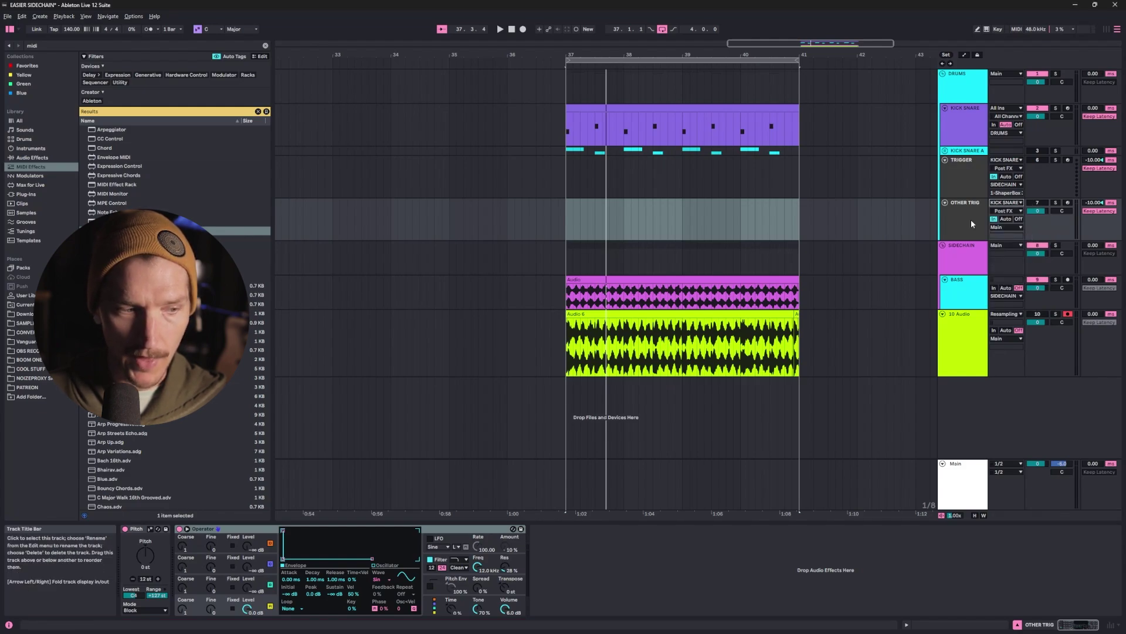
# Switch off the Pitch device in OTHER TRIG's chain, leaving Operator active
pyautogui.click(224, 531)
pyautogui.click(125, 529)
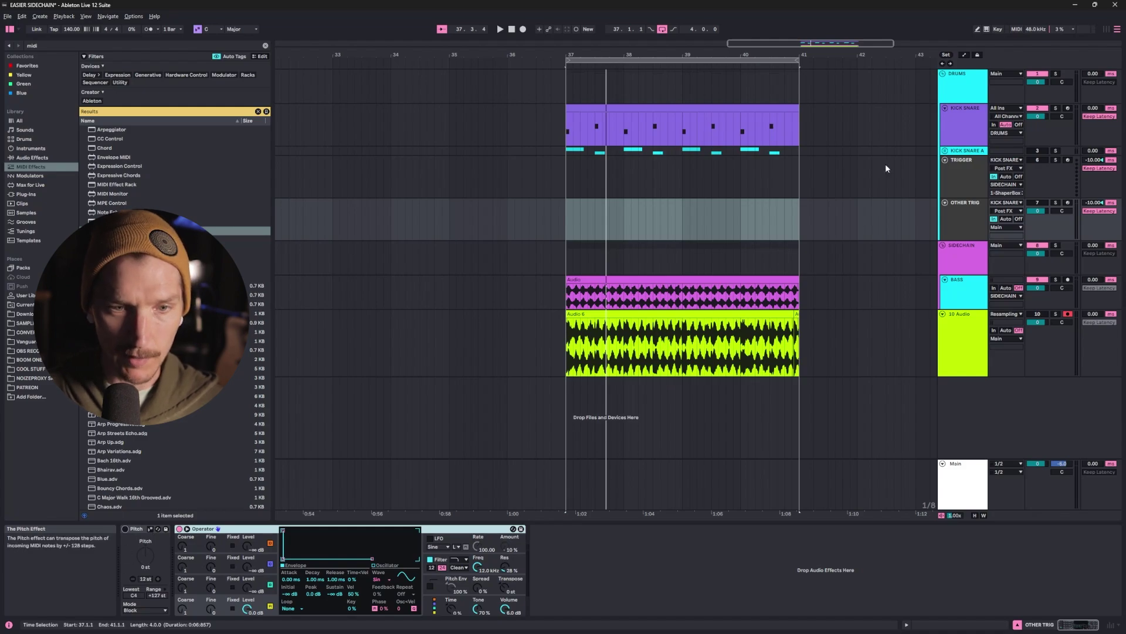
pyautogui.click(972, 215)
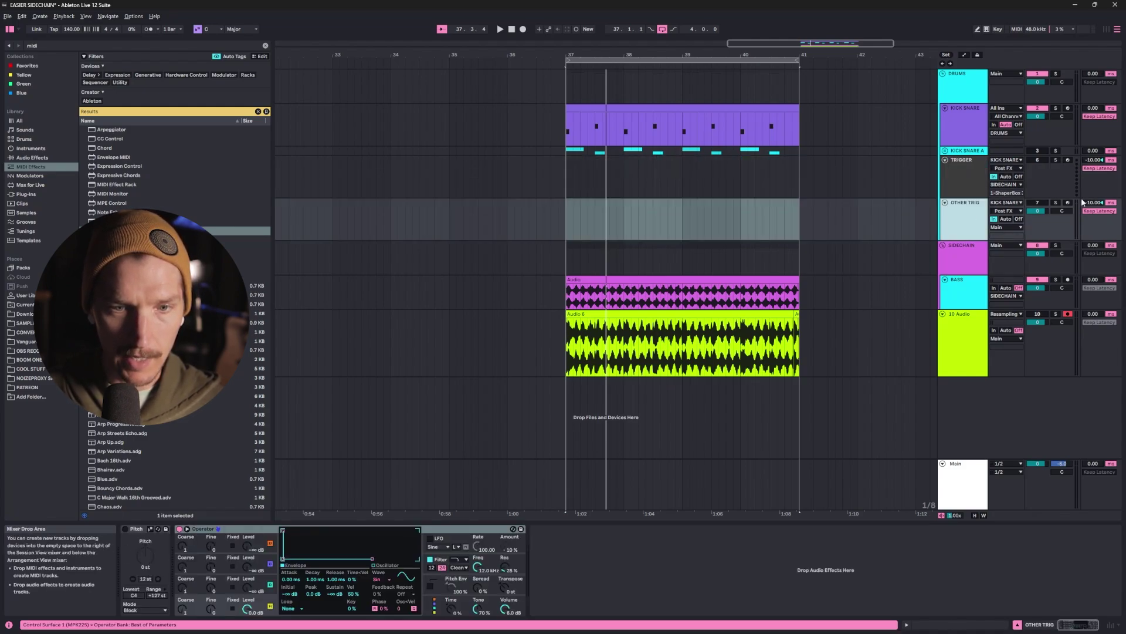
pyautogui.press('Down')
pyautogui.click(967, 233)
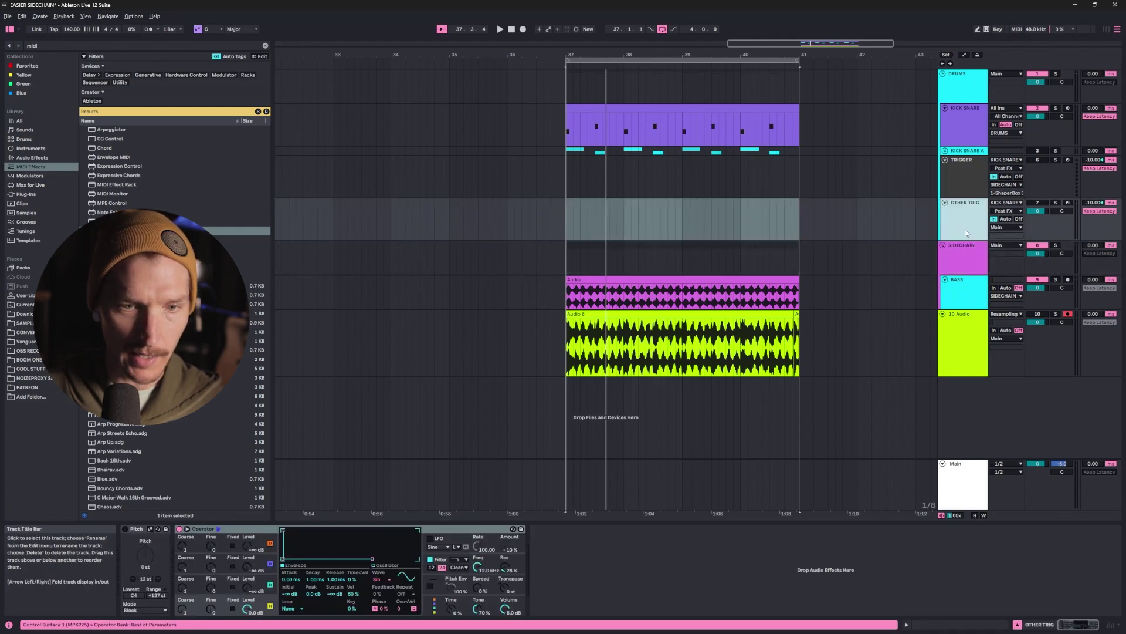
# Play back, zoom into the Audio 8 clip and mark the ducked gap in the resampled waveform
pyautogui.click(675, 107)
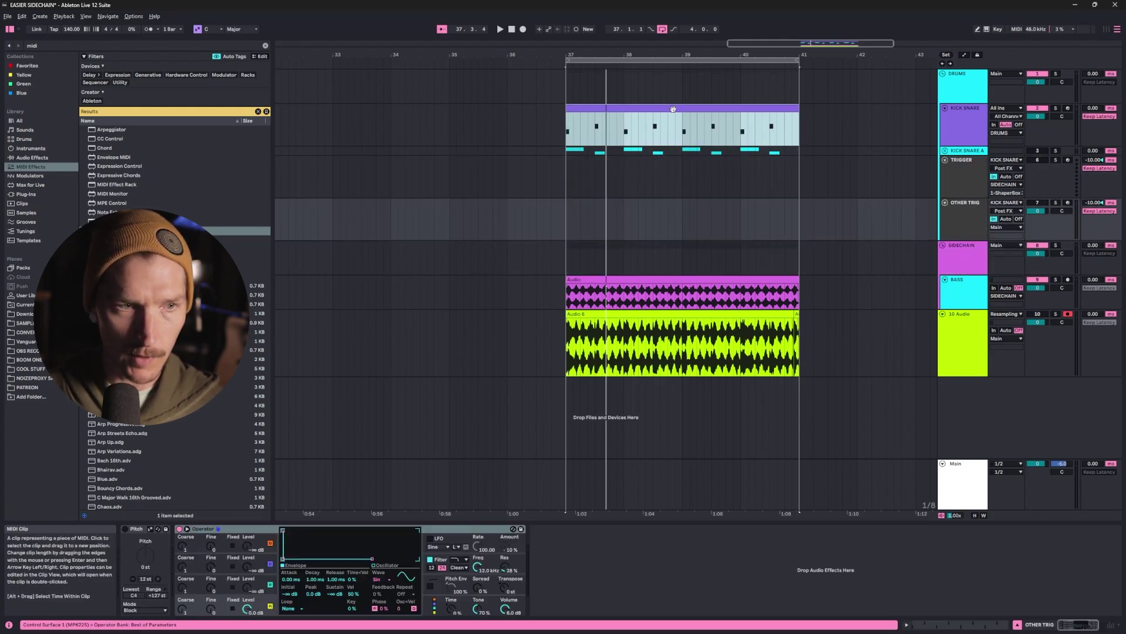
pyautogui.press('space')
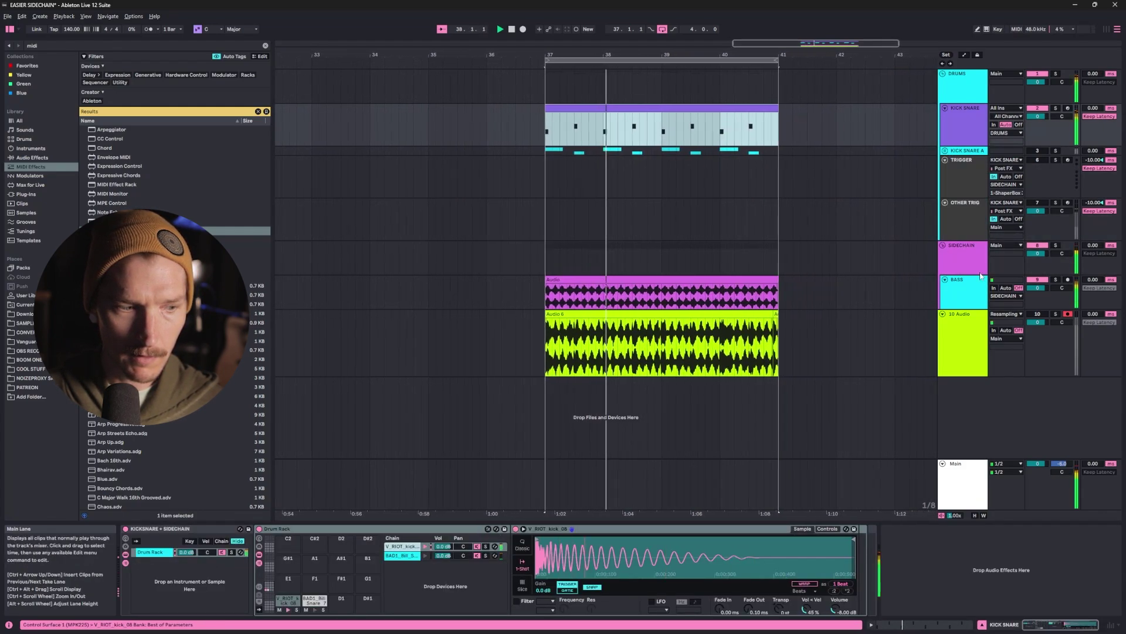
pyautogui.click(969, 258)
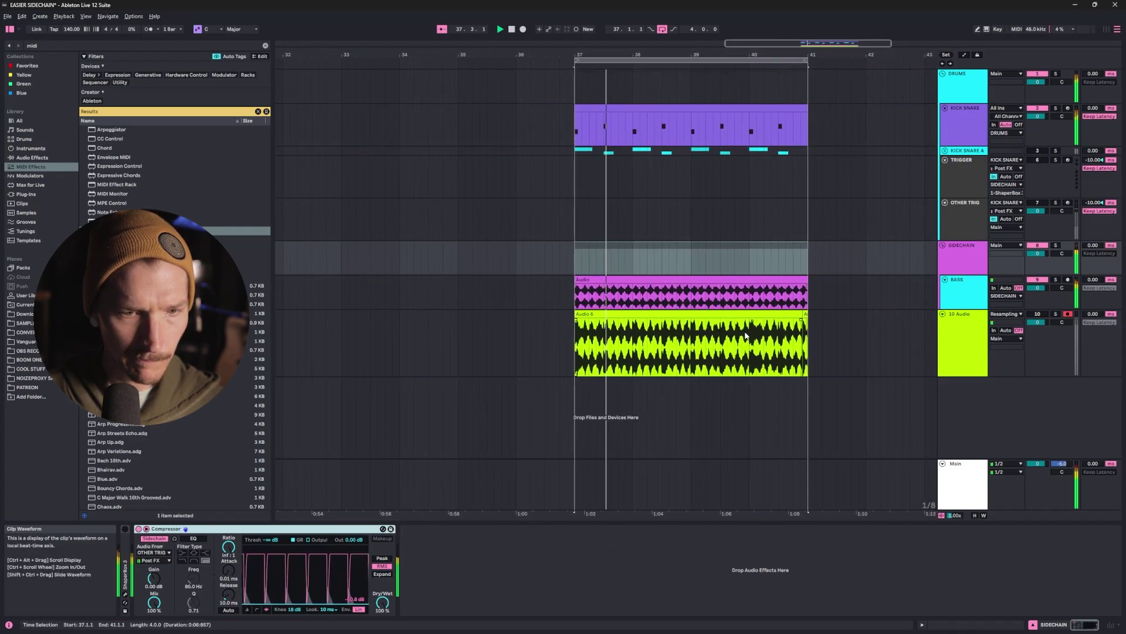
pyautogui.click(534, 355)
pyautogui.keyDown('ctrl'); pyautogui.scroll(12, 565, 343); pyautogui.keyUp('ctrl')
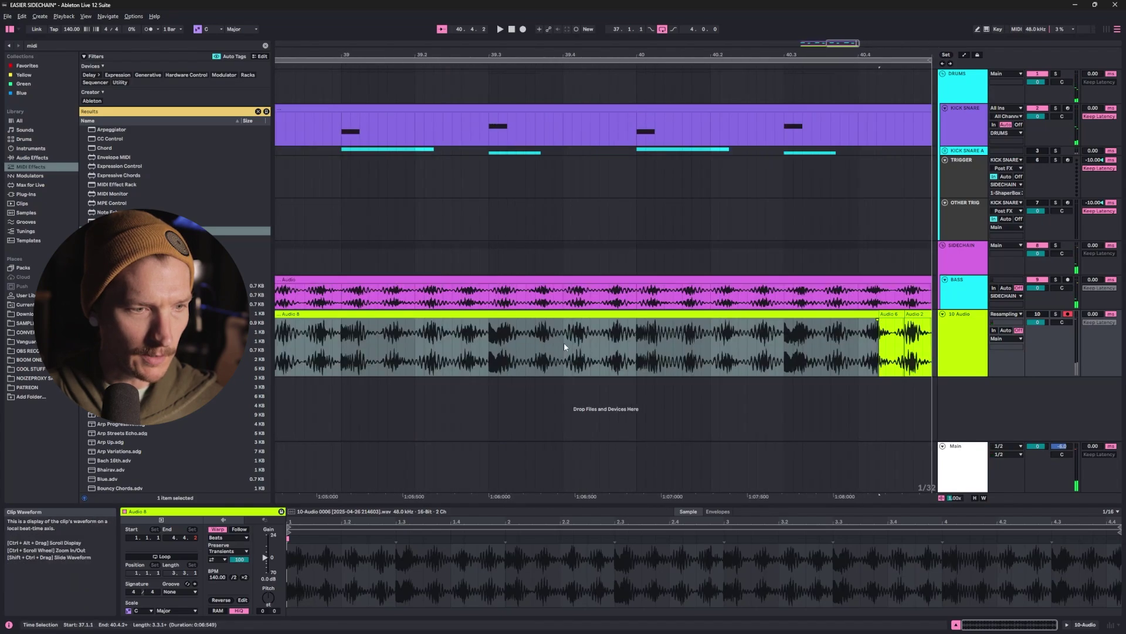
pyautogui.moveTo(709, 346); pyautogui.dragTo(739, 346)
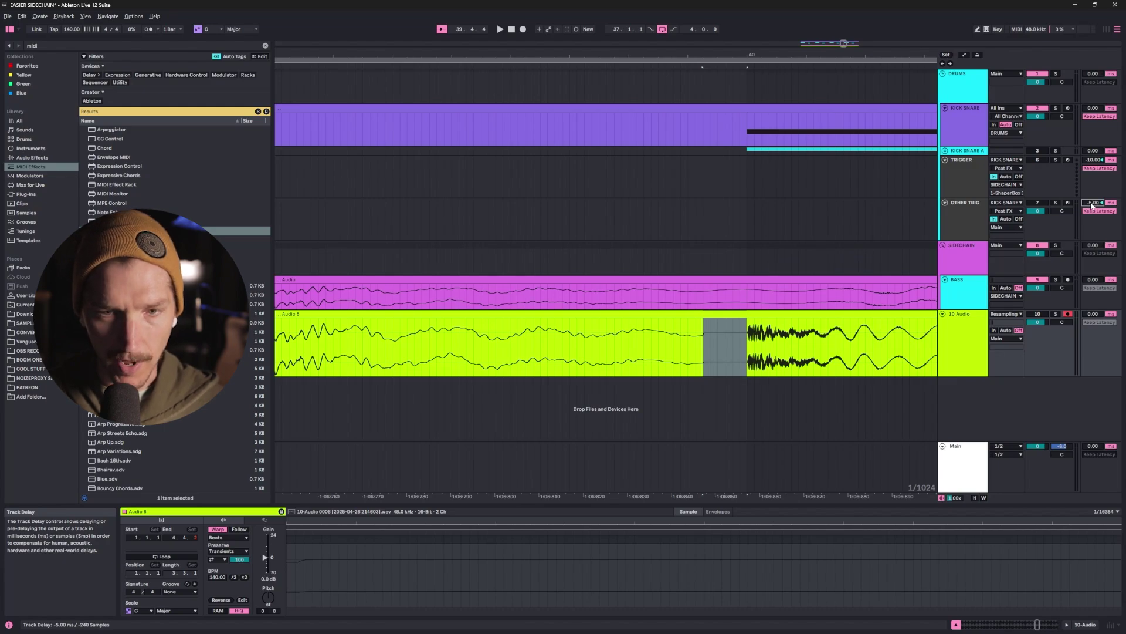
# Select the Audio 8 clip and zoom out to show bars 32–42 again
pyautogui.click(682, 314)
pyautogui.scroll(-10, 682, 313)
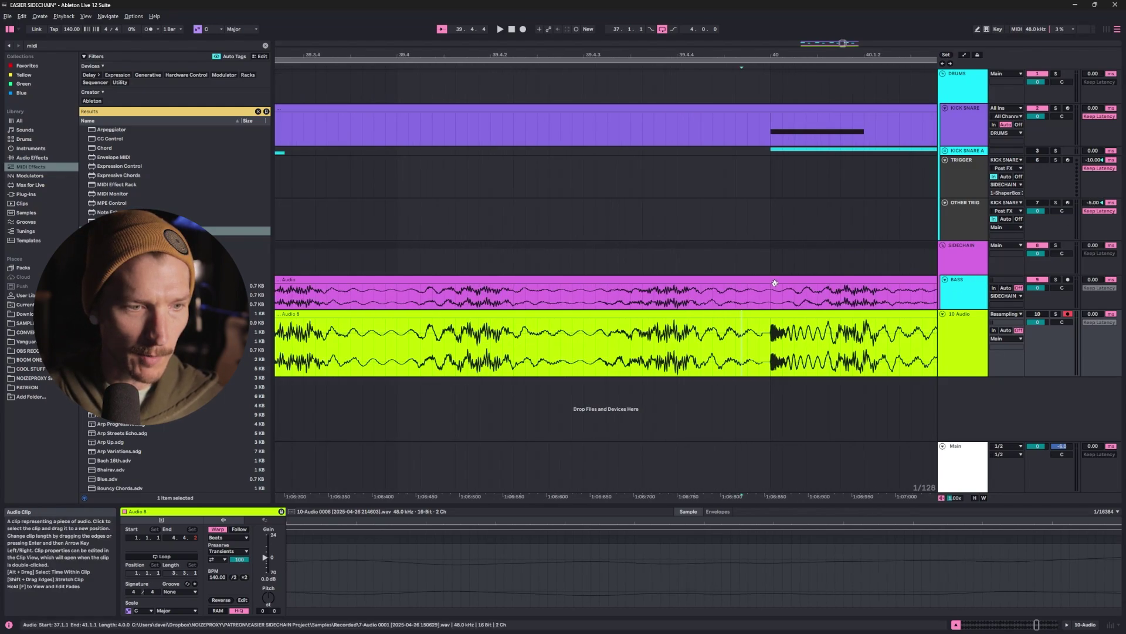